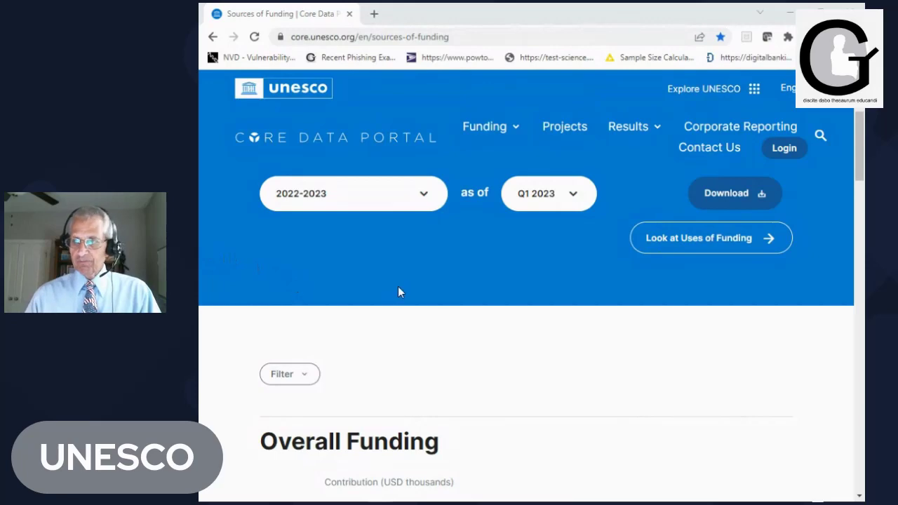
- Search the web for UNESCO in a new browser tab and look through the search results
scroll(398, 286, "up", 3)
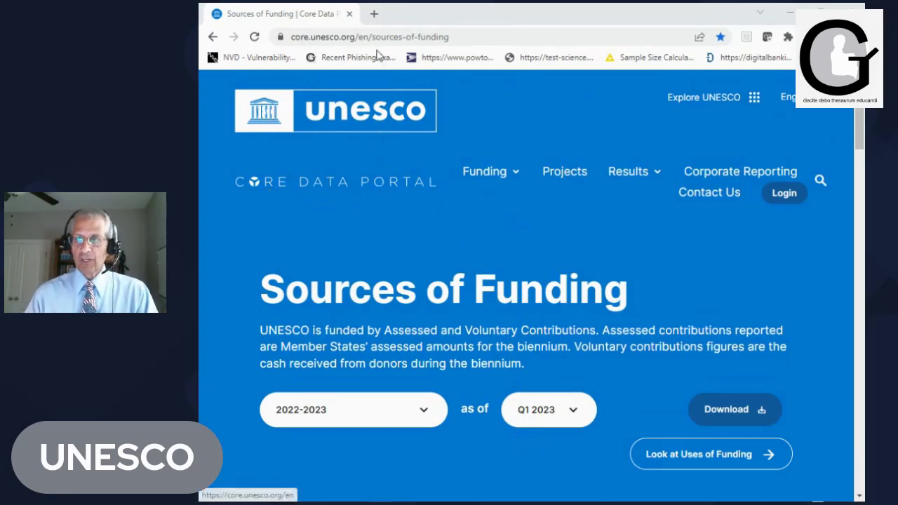
left_click(375, 16)
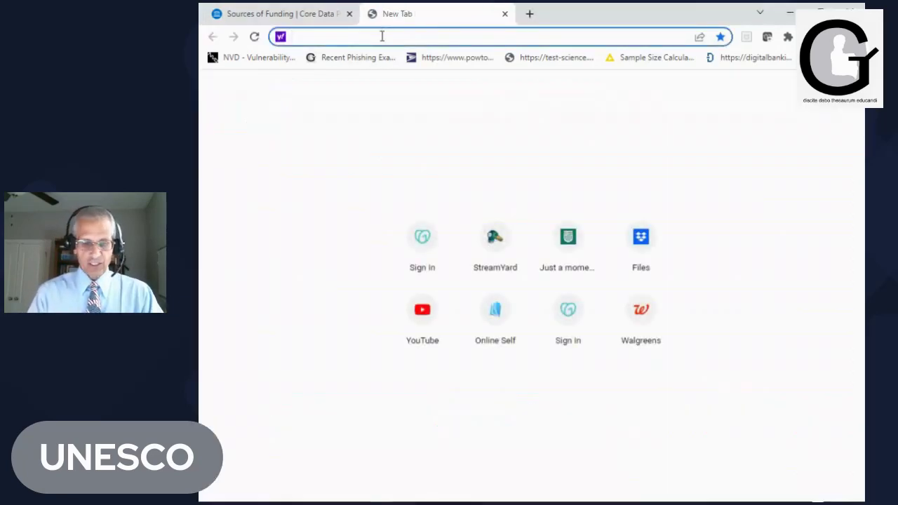
type("UNESCO")
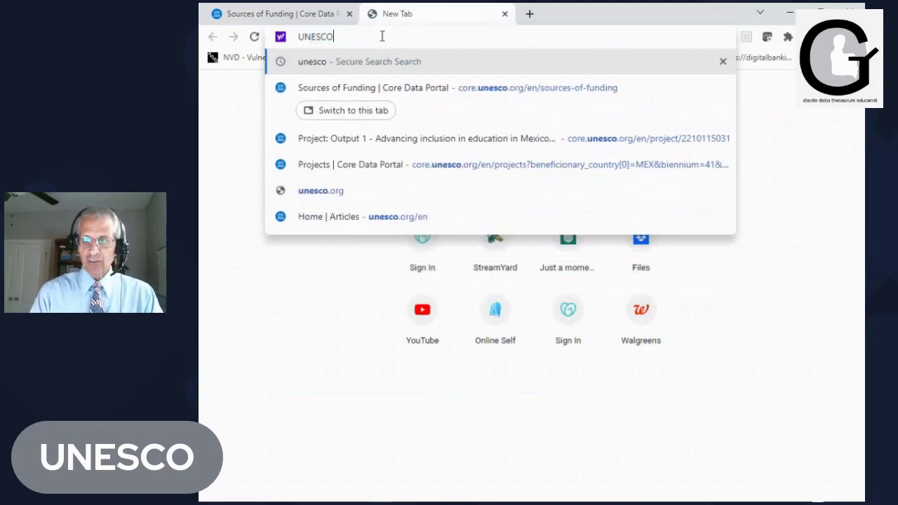
key("Return")
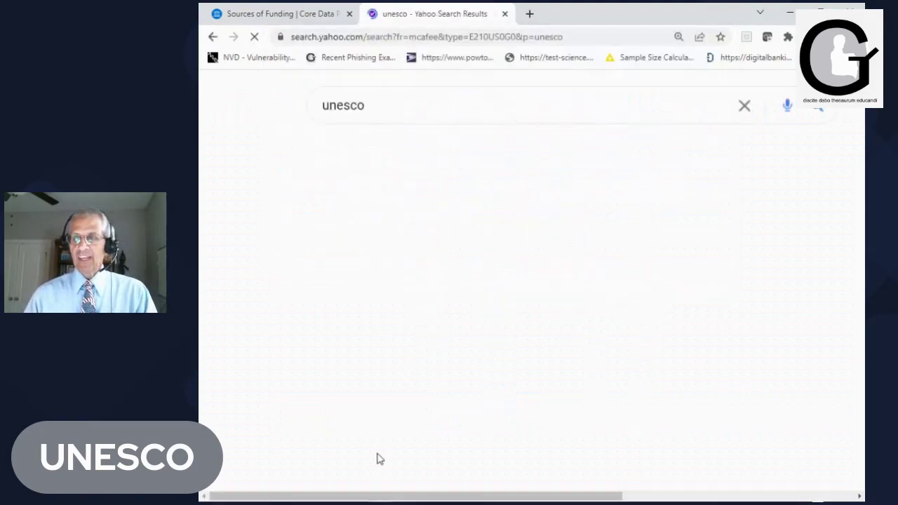
scroll(444, 308, "down", 2)
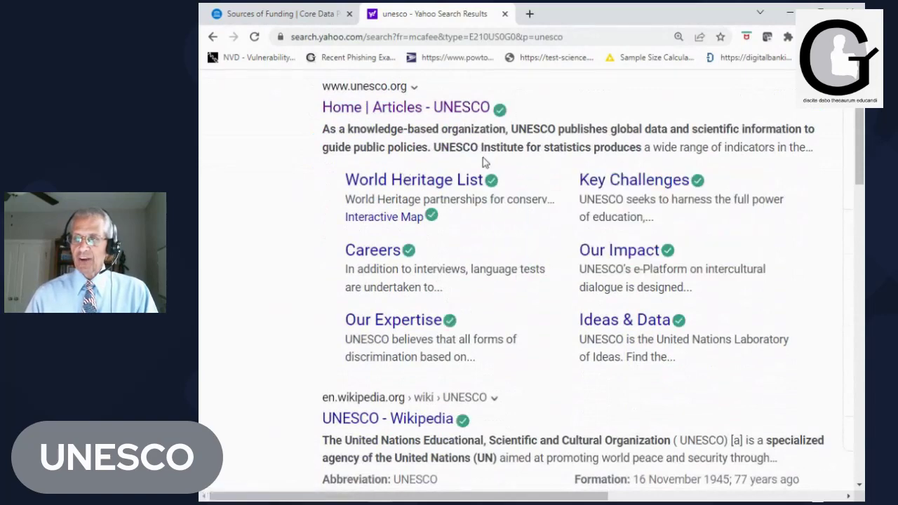
scroll(461, 243, "down", 2)
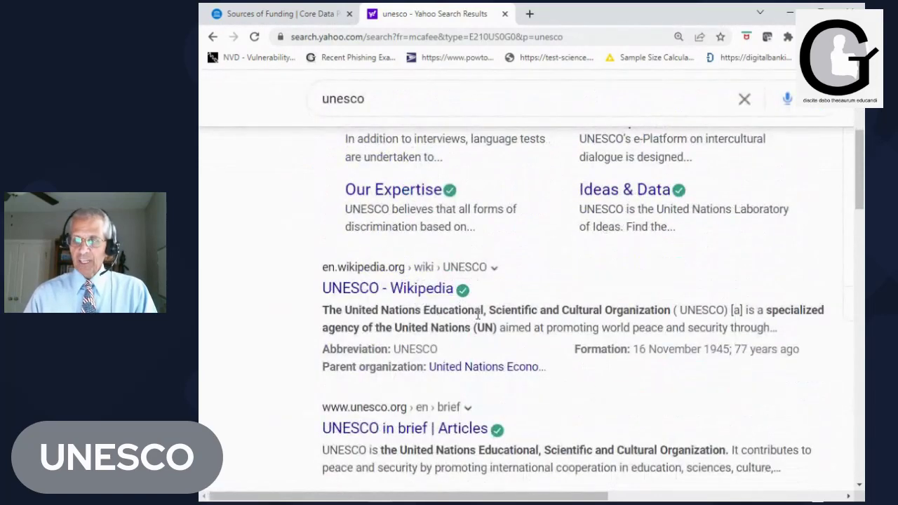
scroll(448, 295, "down", 3)
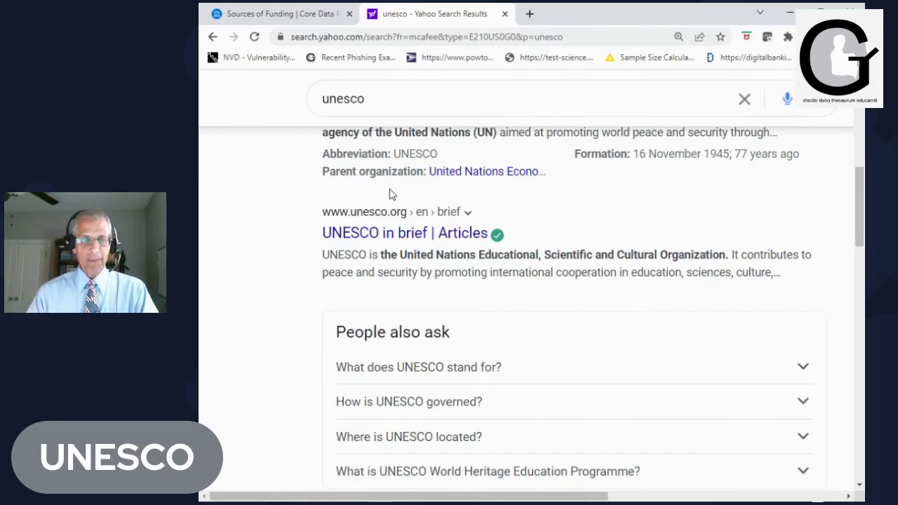
- Return to the Core Data Portal's Sources of Funding page and review its introduction and Overall Funding chart
left_click(307, 14)
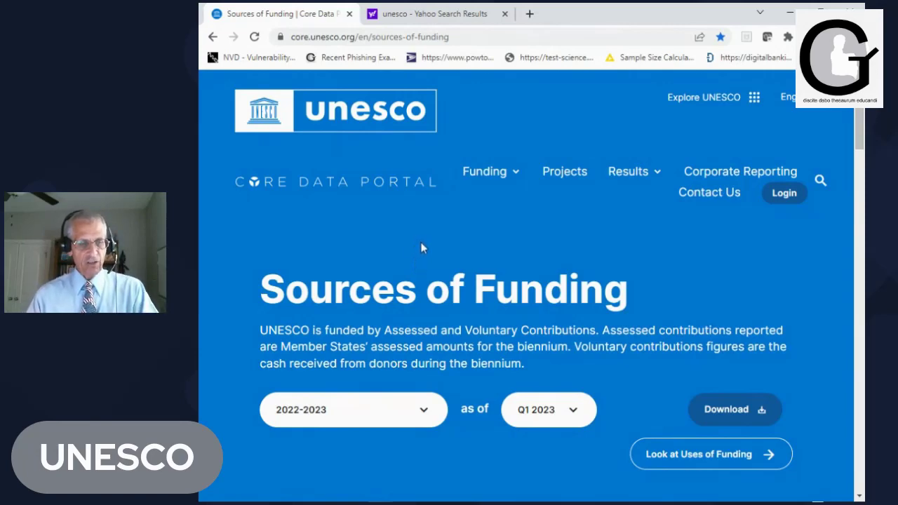
scroll(421, 239, "down", 3)
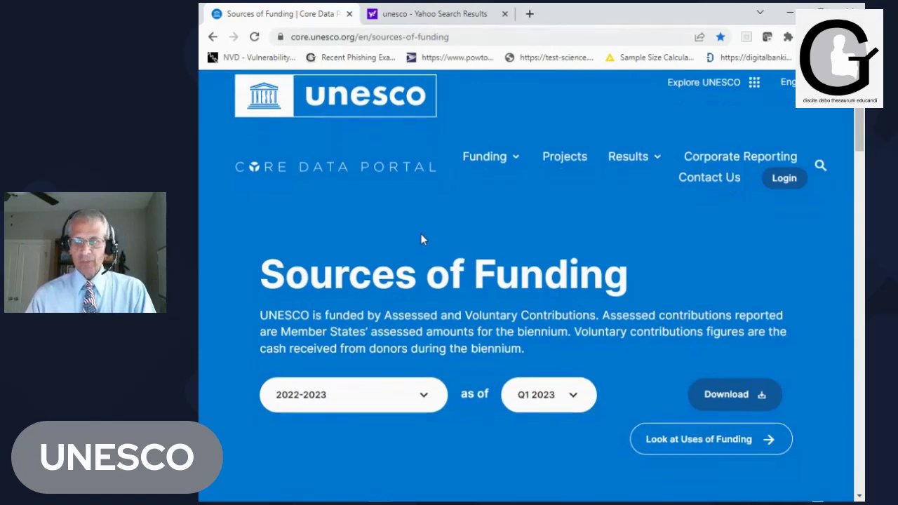
scroll(421, 233, "up", 3)
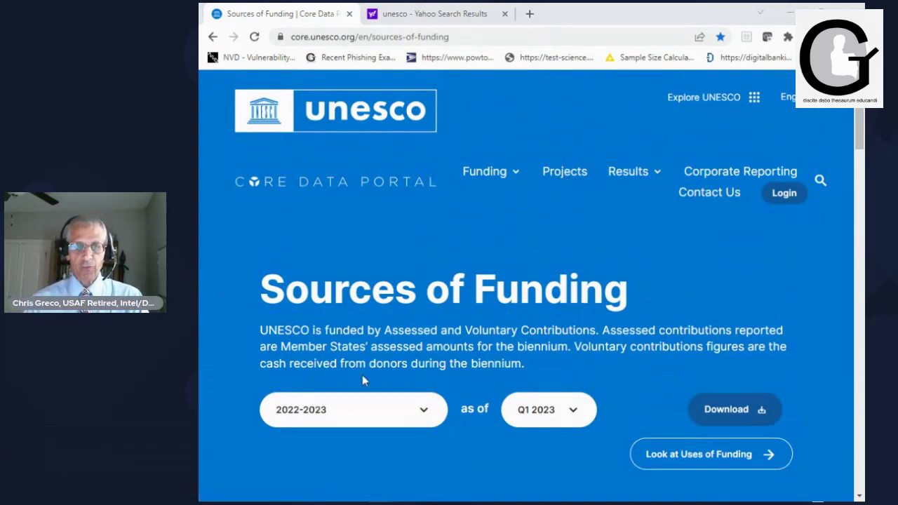
scroll(449, 287, "down", 4)
scroll(449, 287, "up", 3)
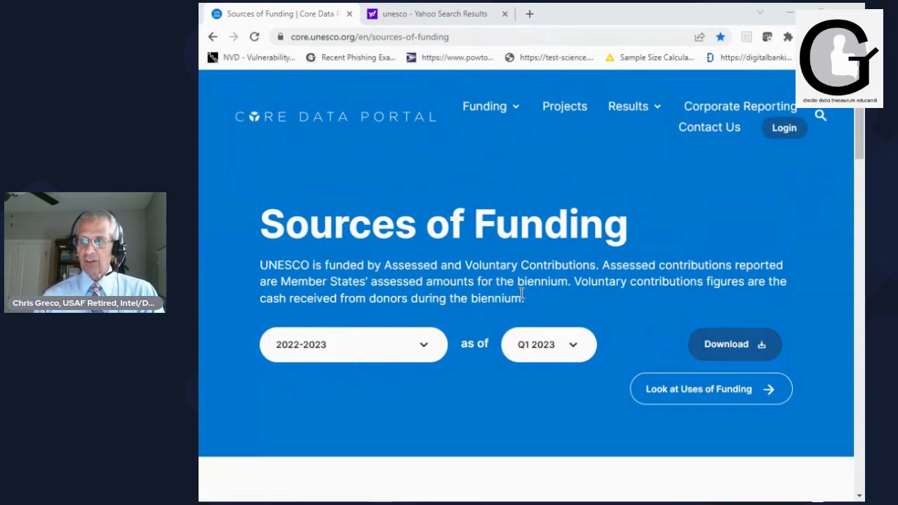
scroll(513, 297, "down", 2)
scroll(513, 298, "down", 4)
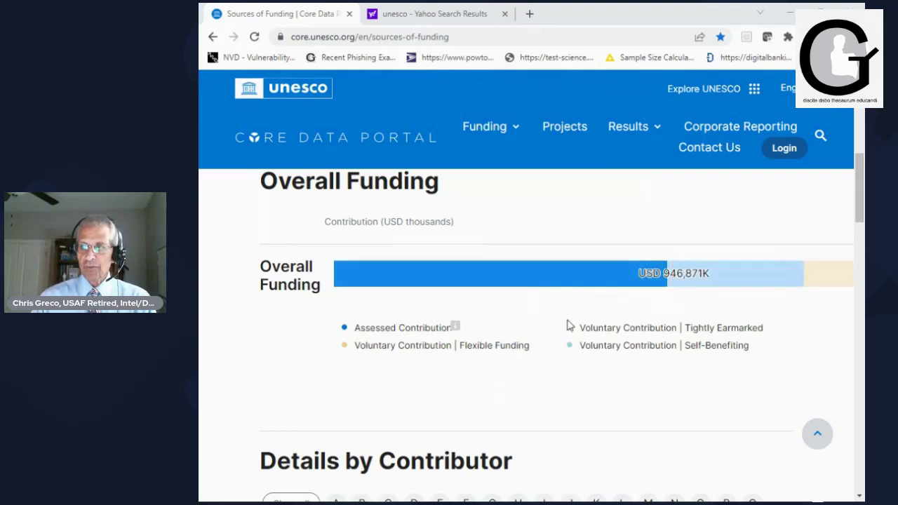
- Go to the Details by Contributor section and view the available sort options without changing the order
scroll(613, 316, "down", 3)
scroll(612, 316, "down", 2)
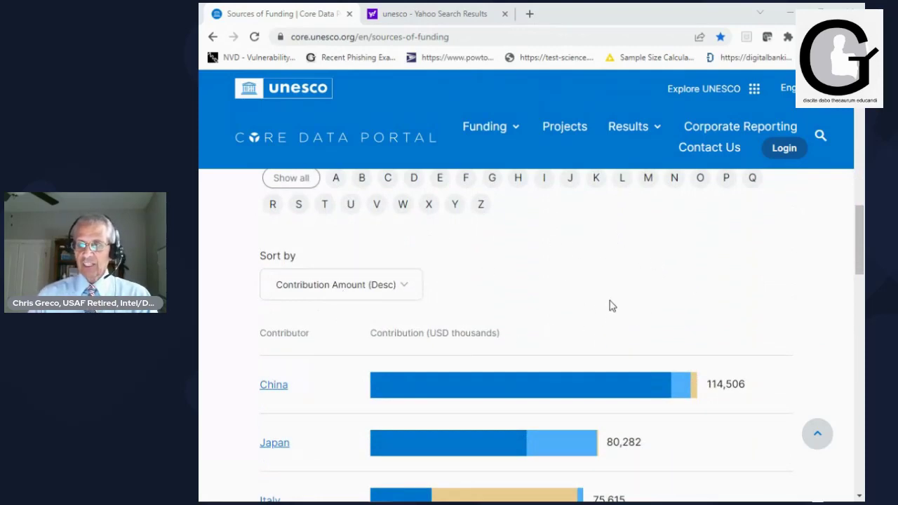
scroll(608, 305, "down", 1)
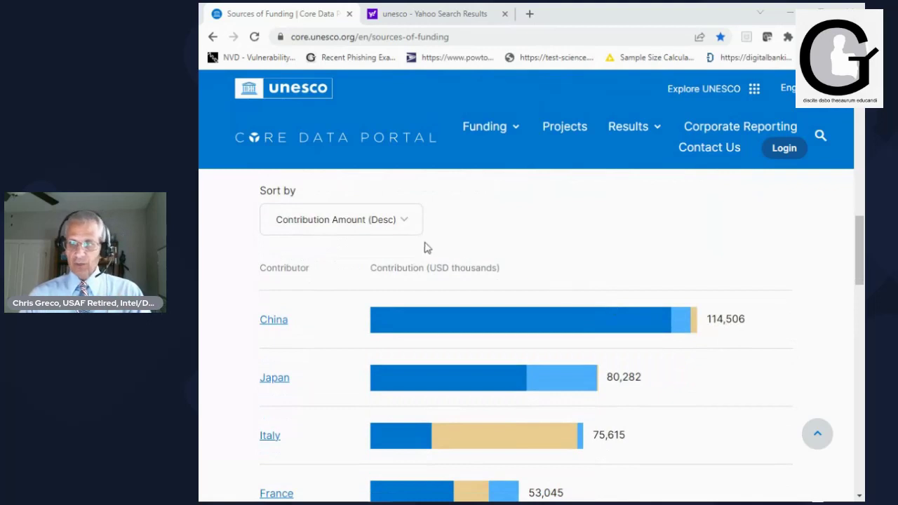
left_click(407, 220)
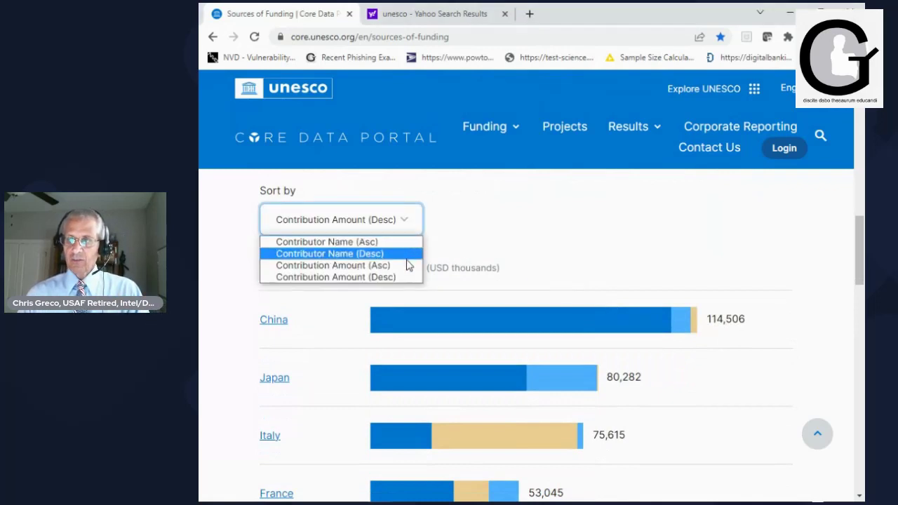
left_click(516, 225)
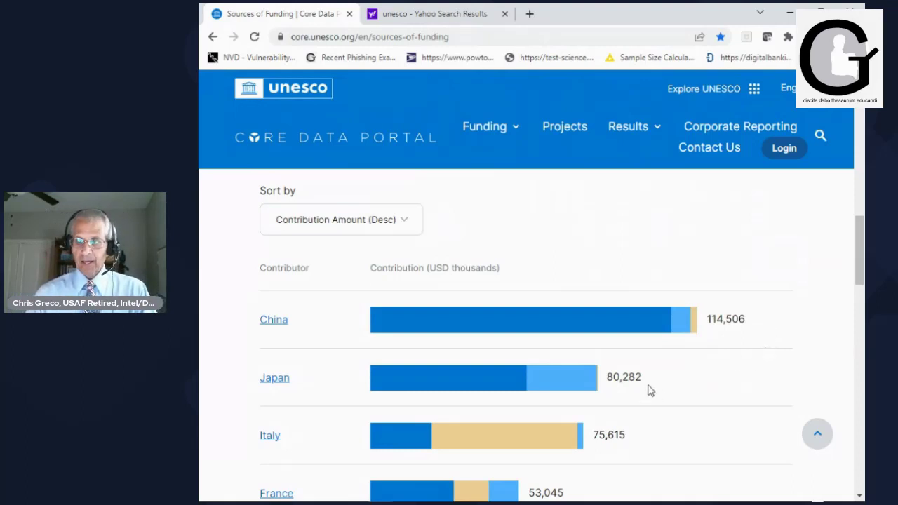
- Examine the first page of contributors and their amounts in descending order of contribution
scroll(665, 379, "down", 2)
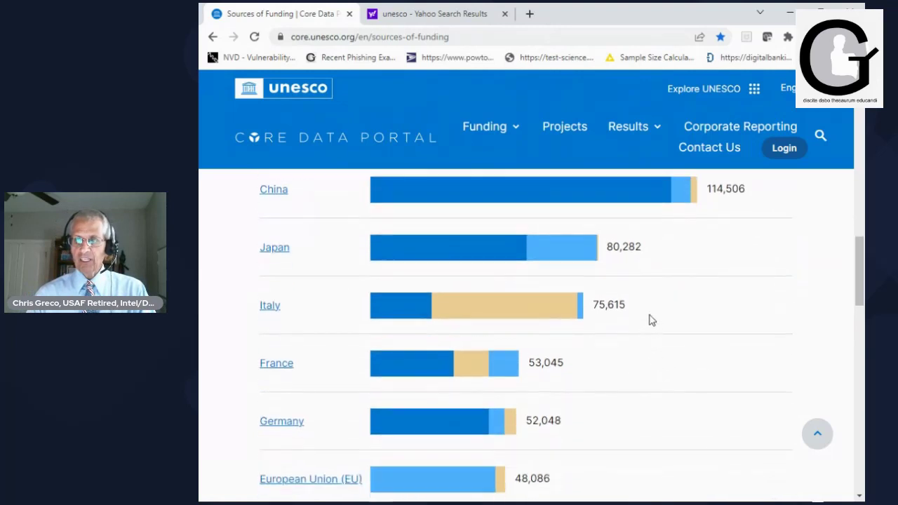
scroll(590, 364, "down", 1)
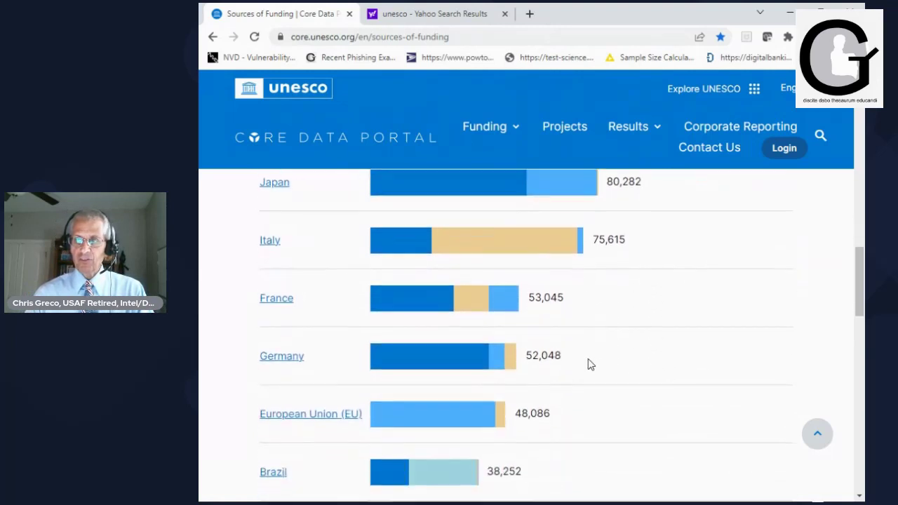
scroll(589, 364, "down", 2)
scroll(590, 364, "down", 4)
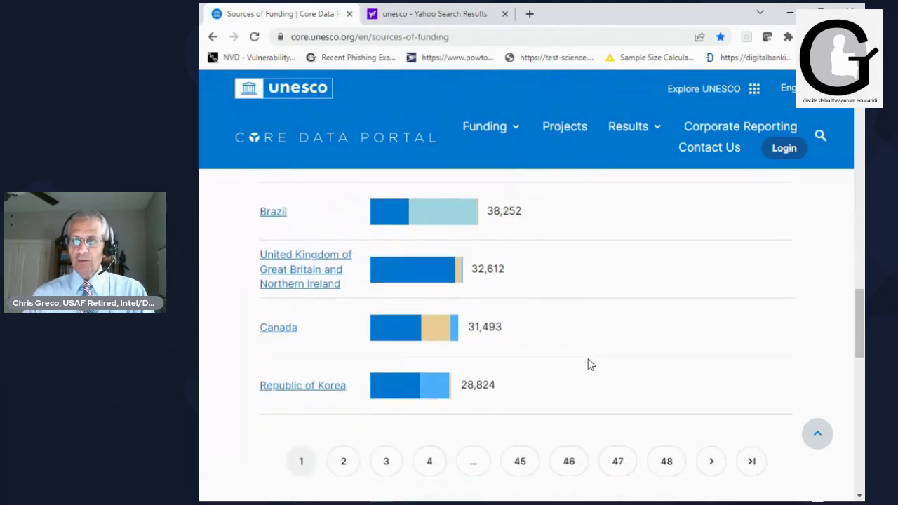
scroll(587, 363, "up", 3)
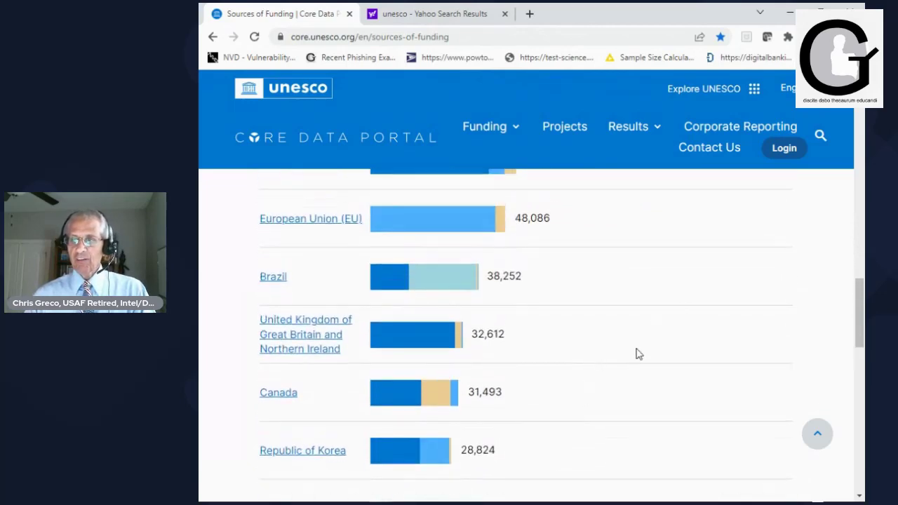
- Sort the Details by Contributor list by Contribution Amount (Asc)
scroll(636, 355, "up", 8)
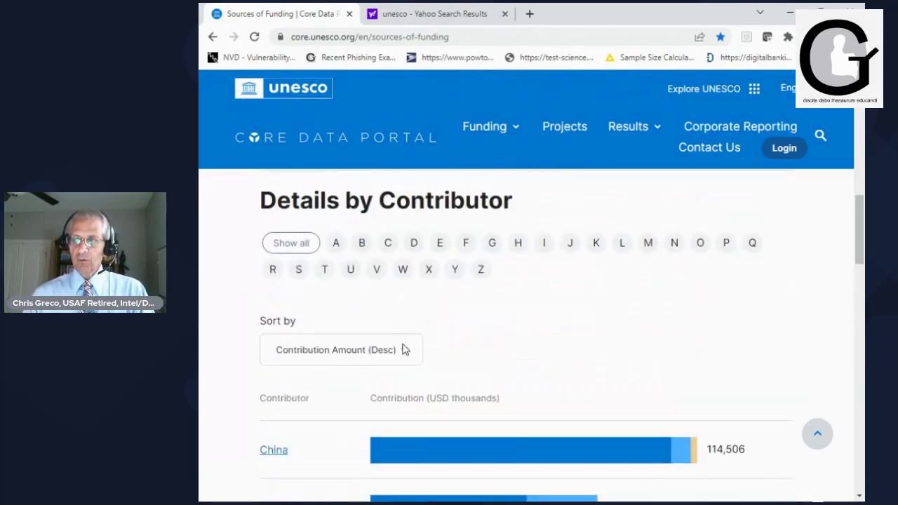
left_click(401, 347)
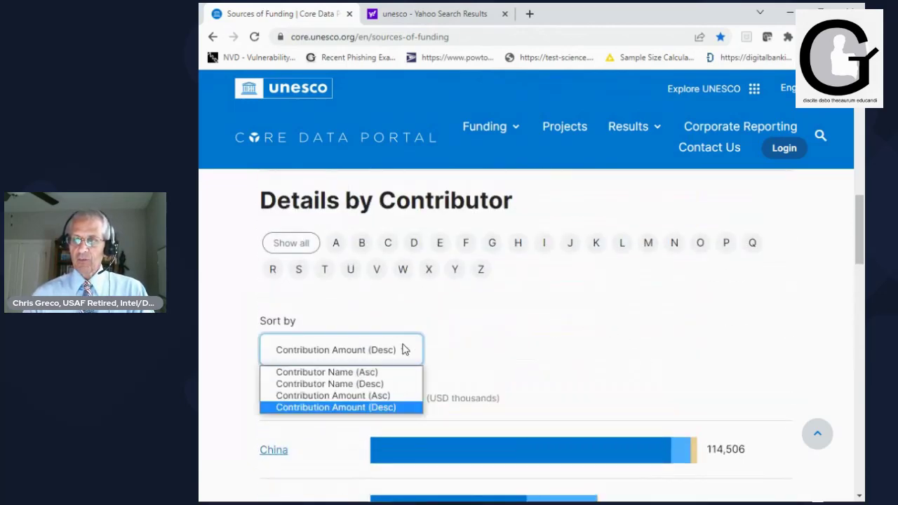
left_click(400, 396)
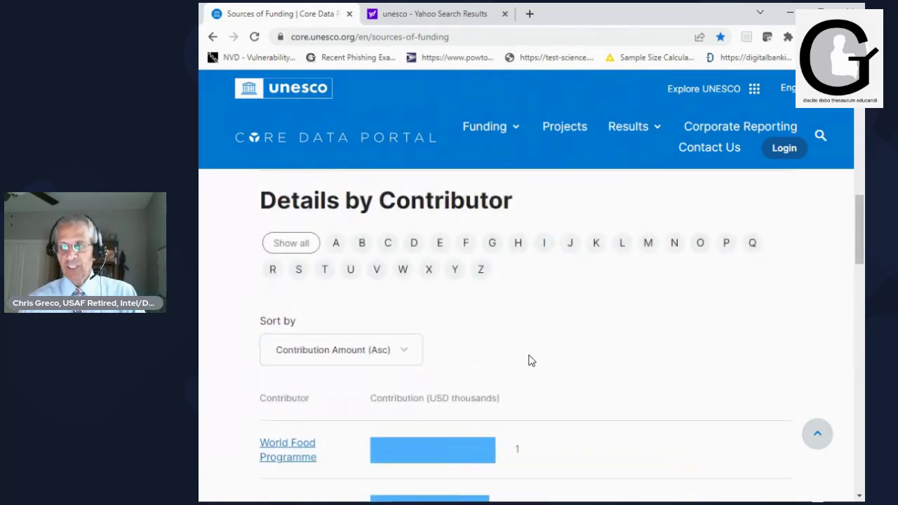
- Examine the smallest contributors on the first page of the ascending list, comparing their bars and amounts in USD thousands
scroll(607, 317, "down", 2)
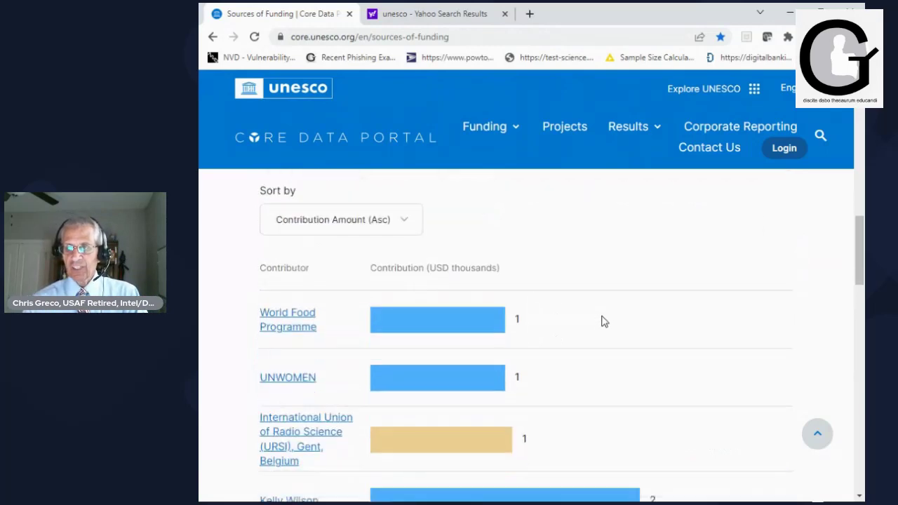
scroll(602, 308, "down", 1)
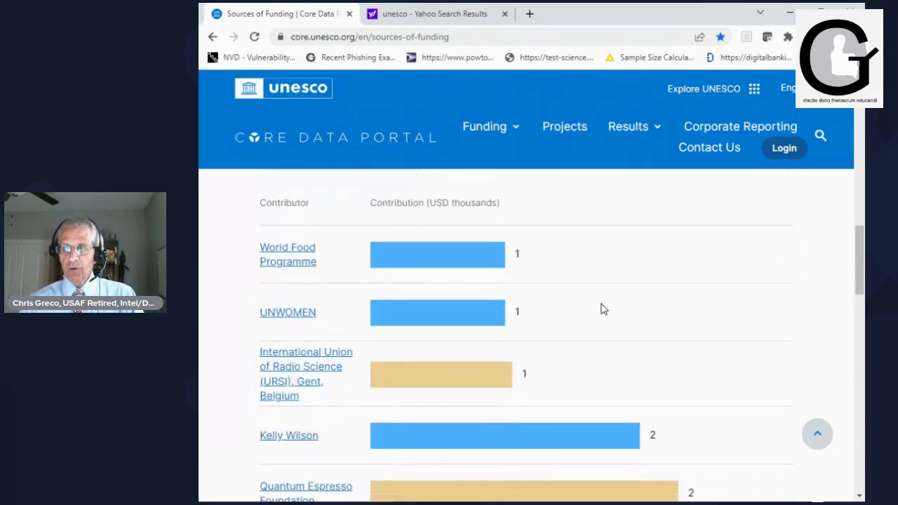
scroll(604, 306, "down", 2)
scroll(603, 299, "up", 2)
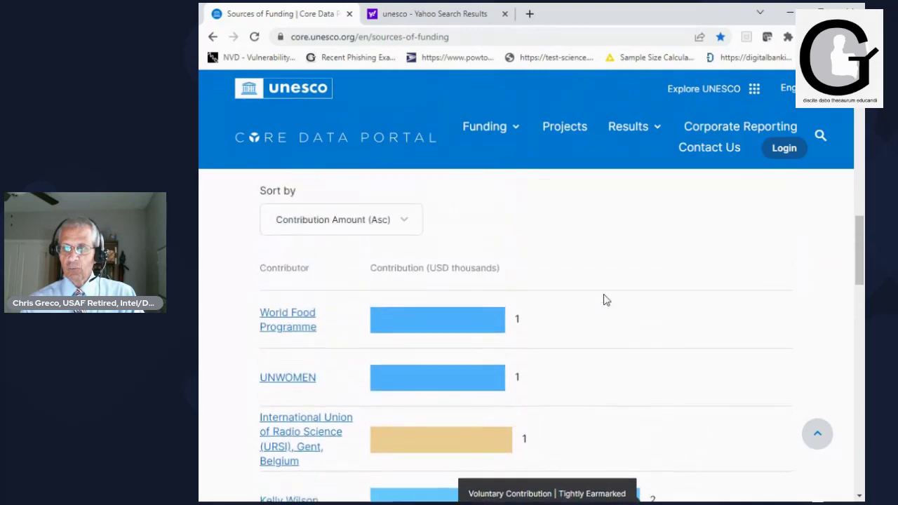
scroll(603, 299, "down", 3)
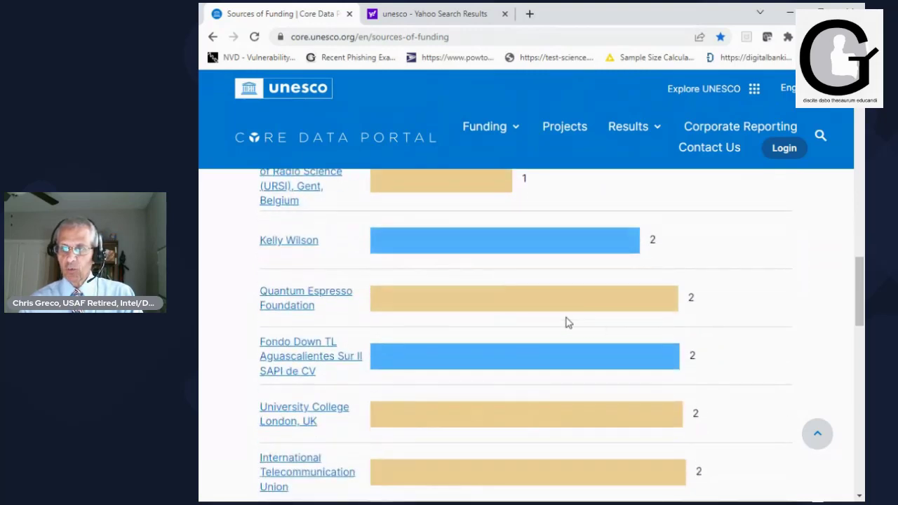
scroll(568, 322, "down", 2)
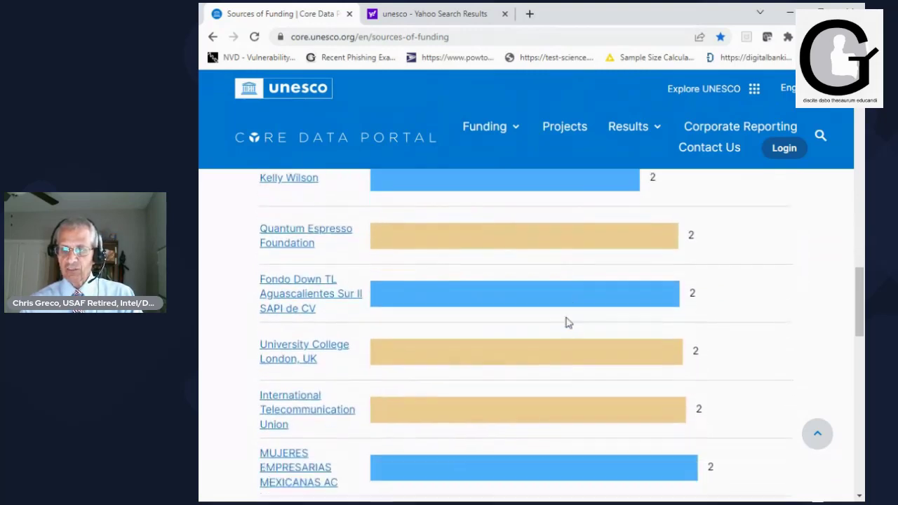
scroll(566, 322, "down", 2)
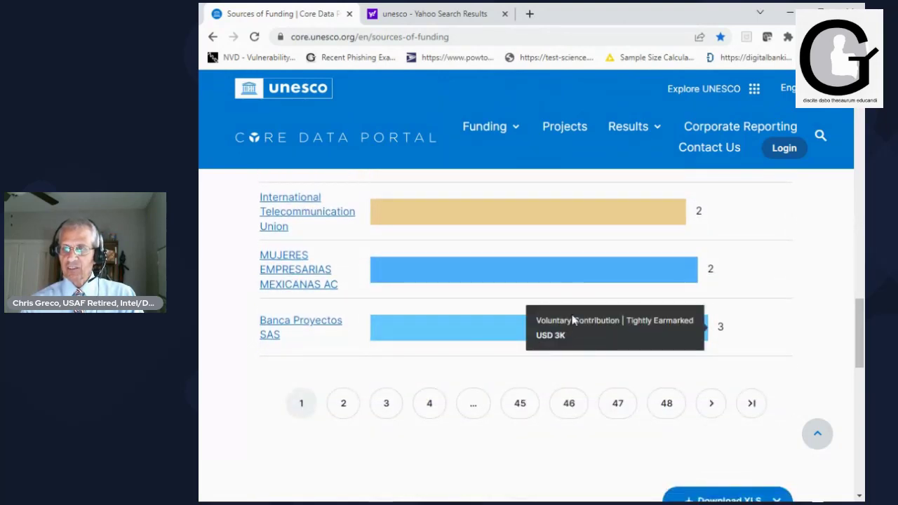
scroll(572, 319, "up", 2)
scroll(572, 320, "up", 4)
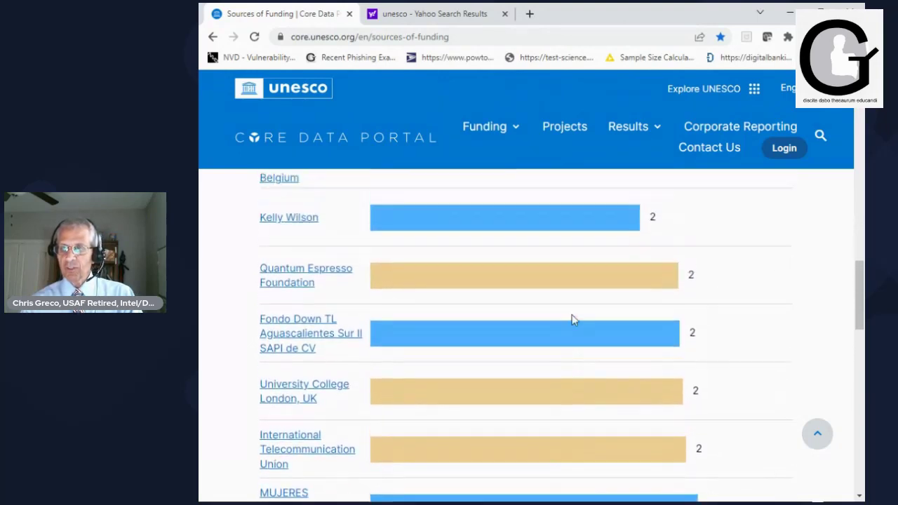
scroll(574, 321, "up", 2)
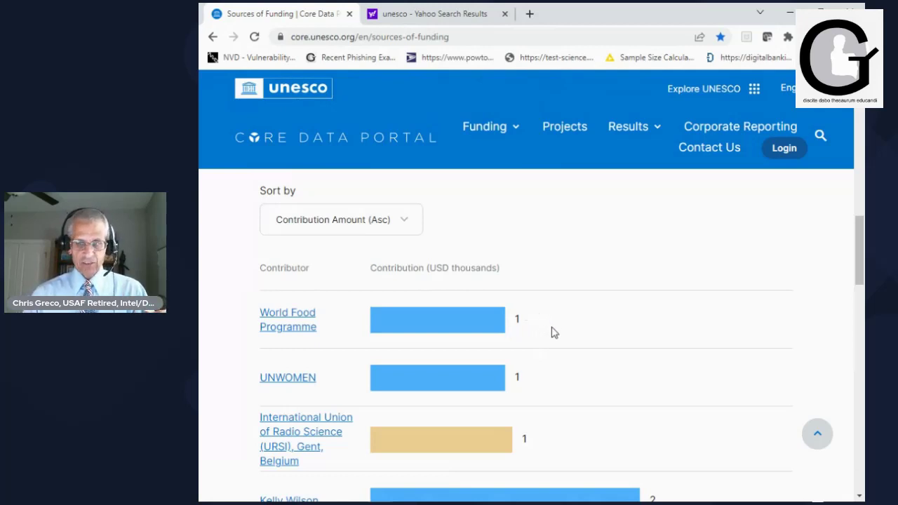
scroll(554, 332, "down", 2)
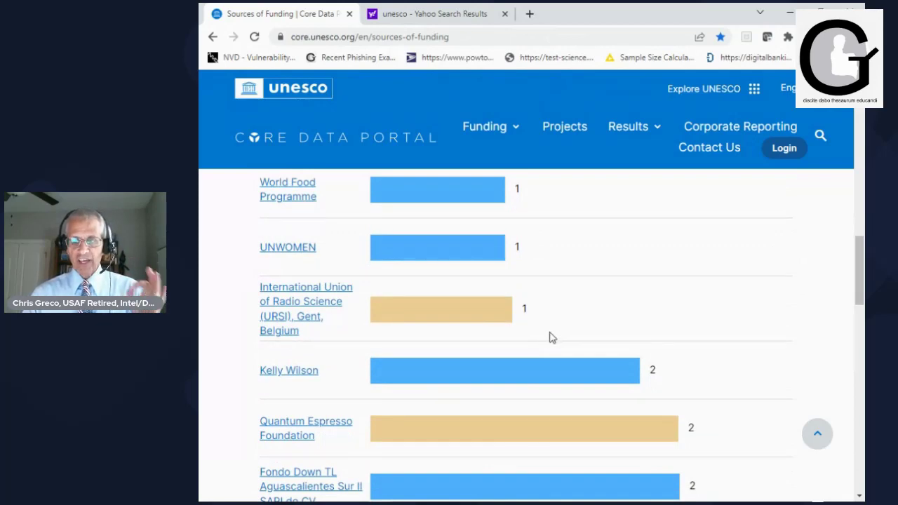
scroll(550, 339, "down", 1)
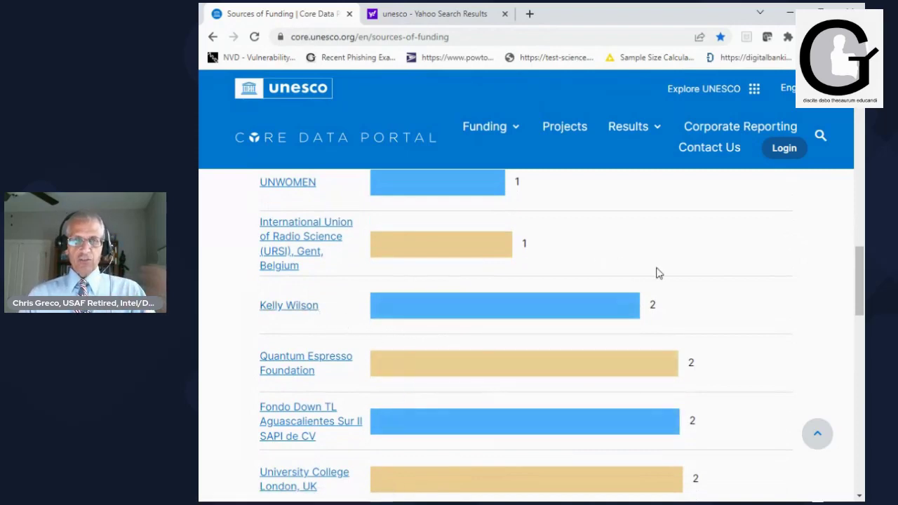
scroll(661, 261, "up", 1)
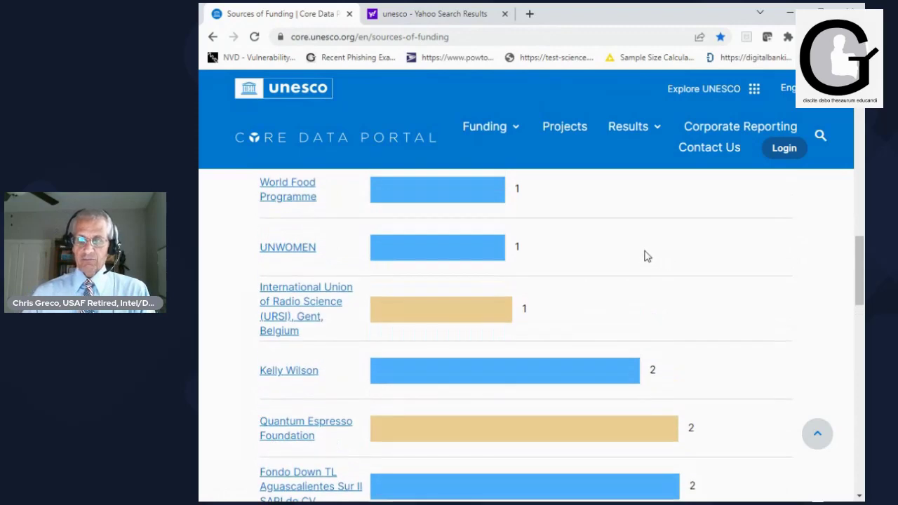
scroll(647, 257, "up", 1)
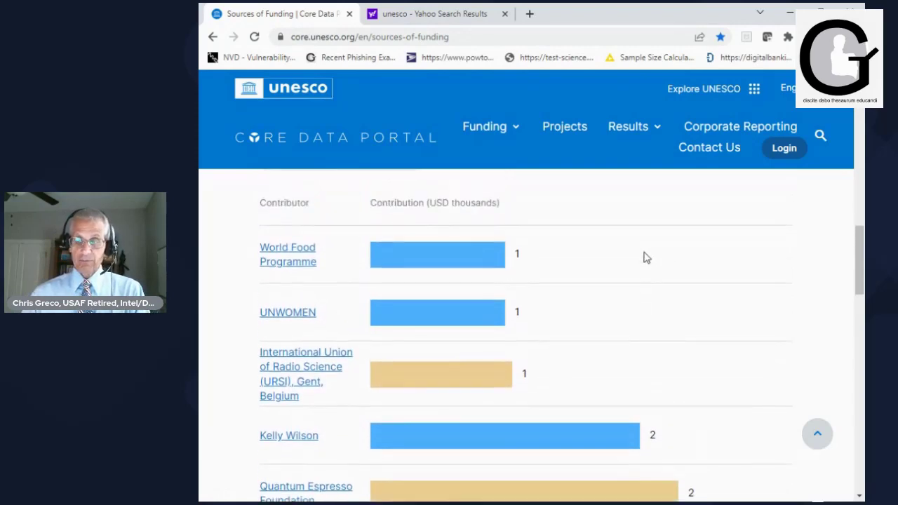
- Examine the remaining contributors on the first page of the ascending list and return to the Overall Funding section
scroll(645, 257, "down", 2)
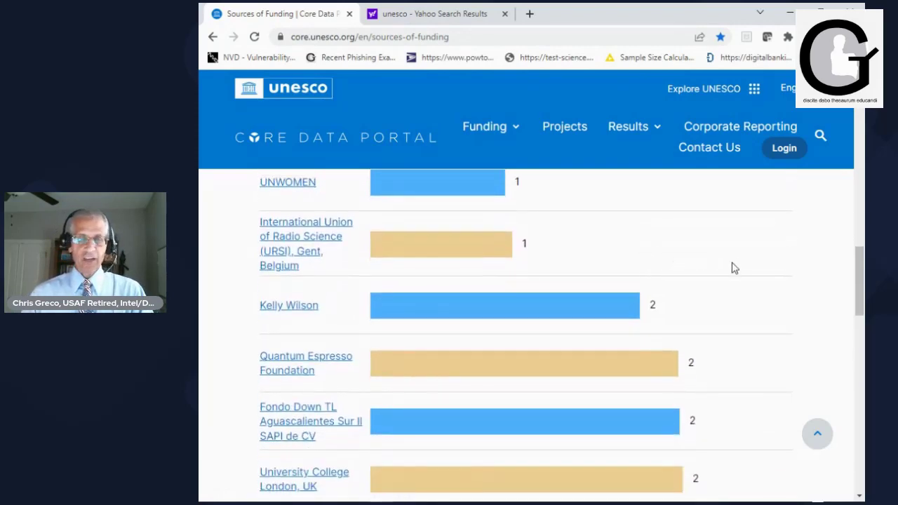
scroll(733, 268, "down", 5)
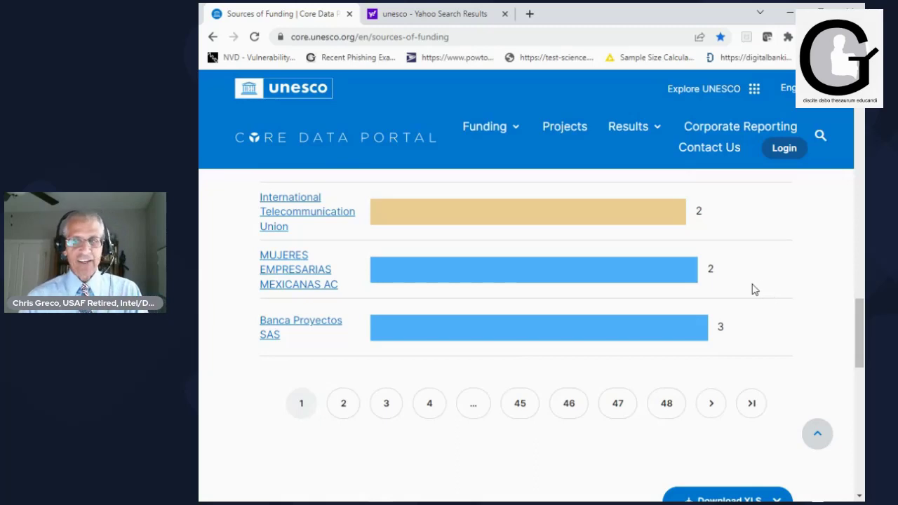
scroll(751, 291, "up", 8)
scroll(752, 294, "up", 6)
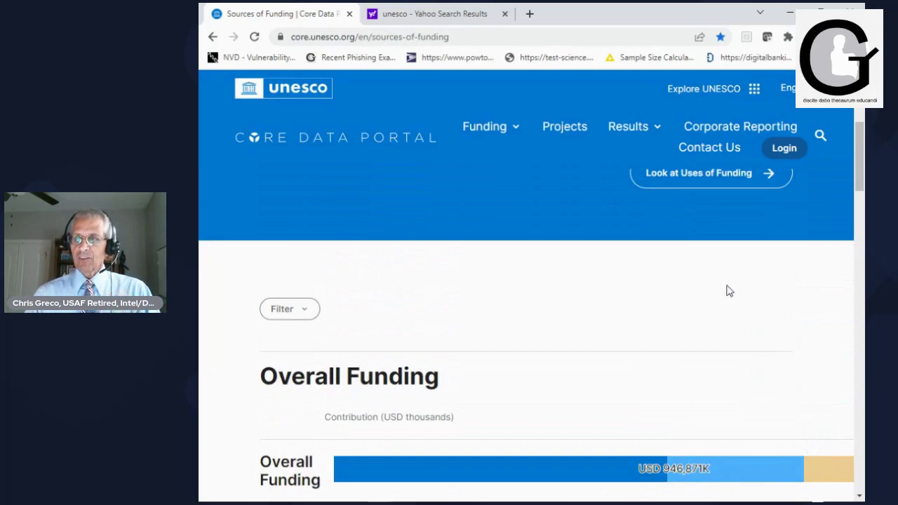
- Open the Uses of Funding page of the Core Data Portal
left_click(493, 135)
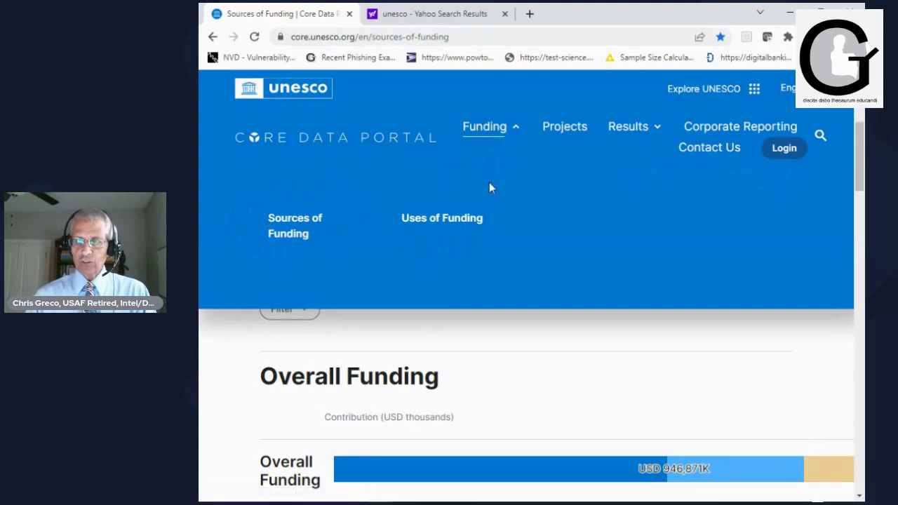
left_click(445, 221)
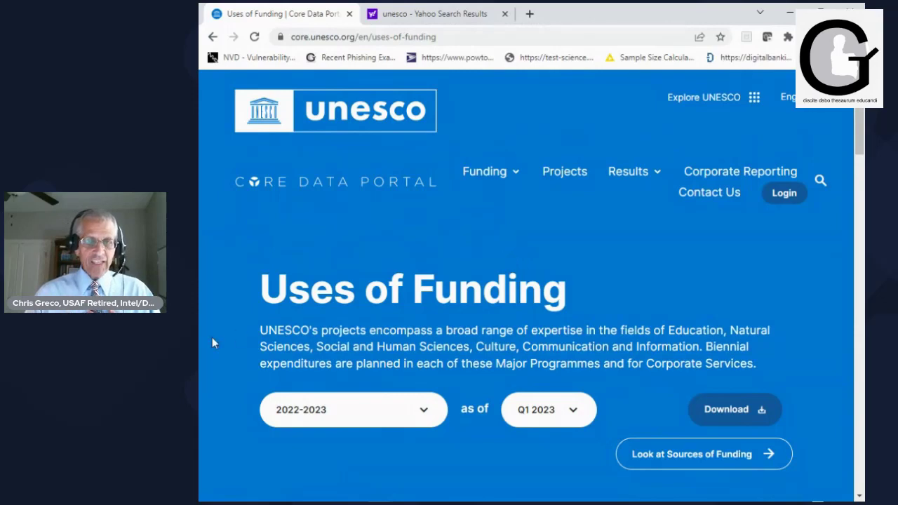
key("alt+Tab")
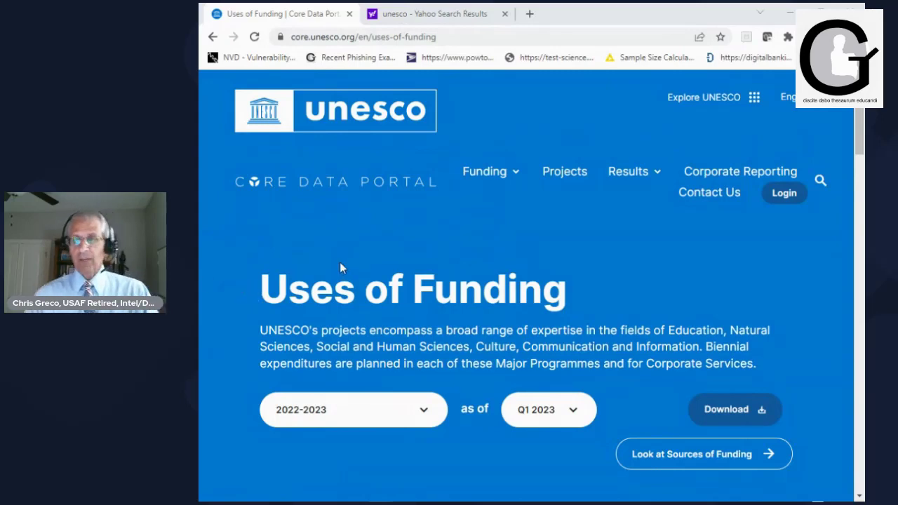
- Examine the Overall Plan chart and its planned expenditure for the Voluntary Contribution | Tightly Earmarked segment
scroll(379, 265, "down", 6)
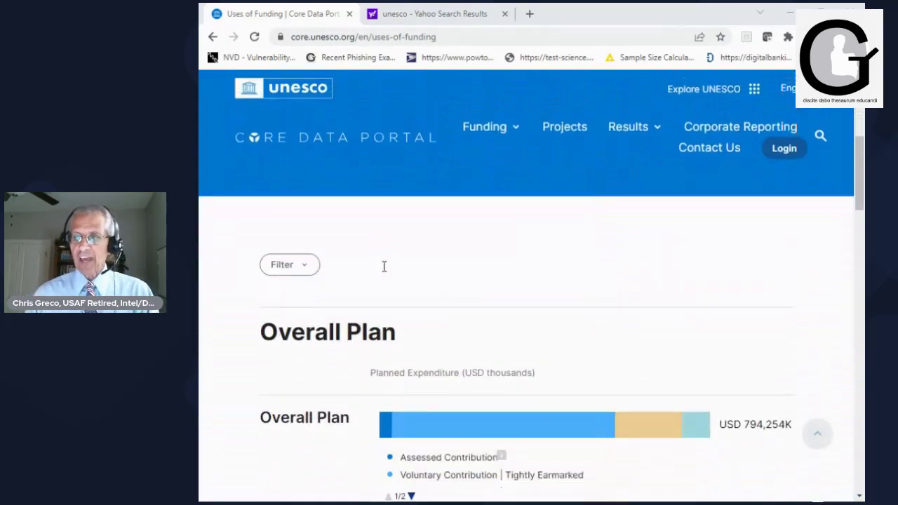
mouse_move(613, 319)
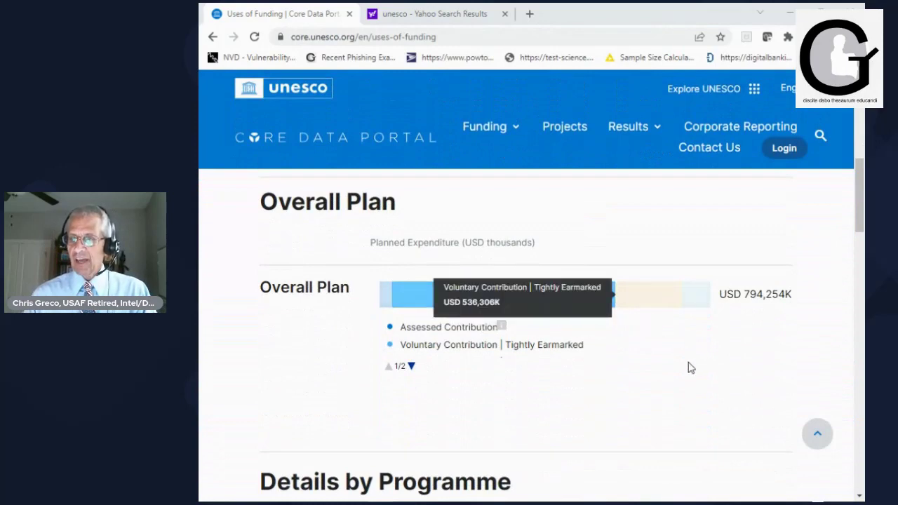
scroll(645, 343, "down", 3)
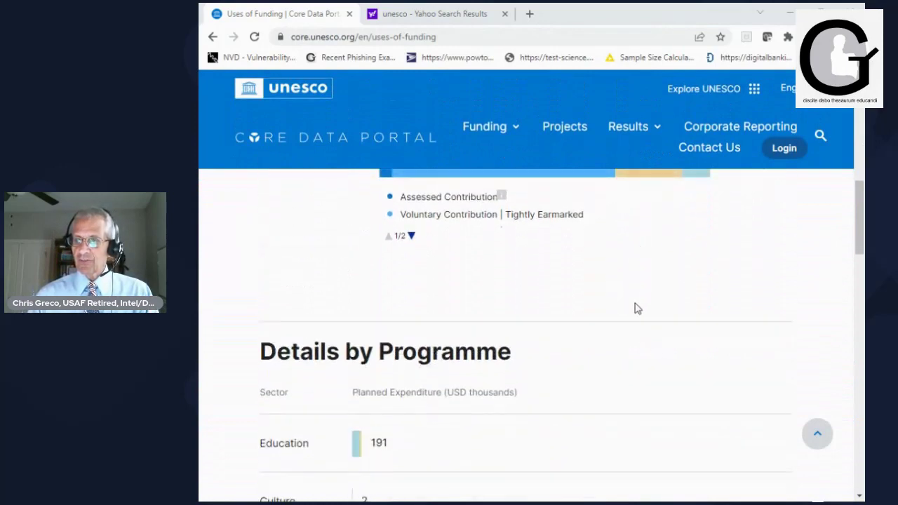
- Compare planned expenditure by sector on the first page of Details by Programme, including Social and human sciences and Priority Africa and External Relations
scroll(639, 309, "down", 4)
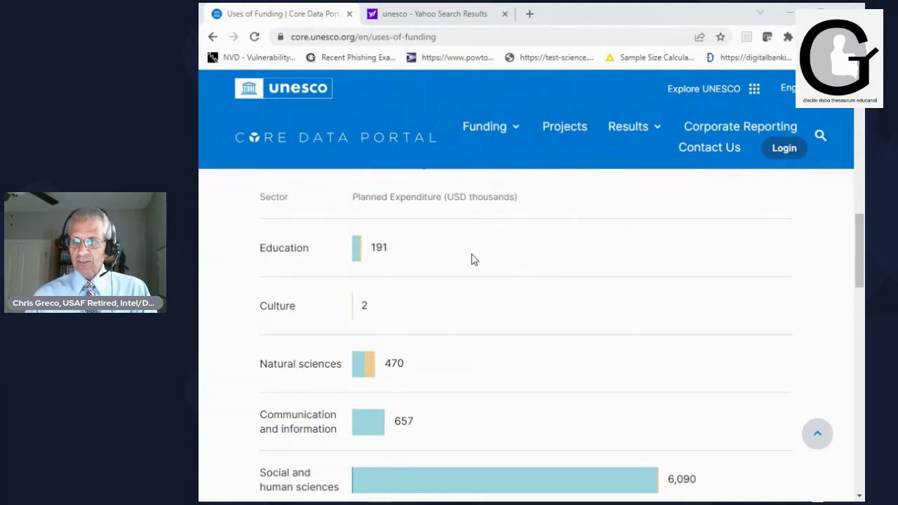
scroll(466, 277, "down", 3)
mouse_move(371, 355)
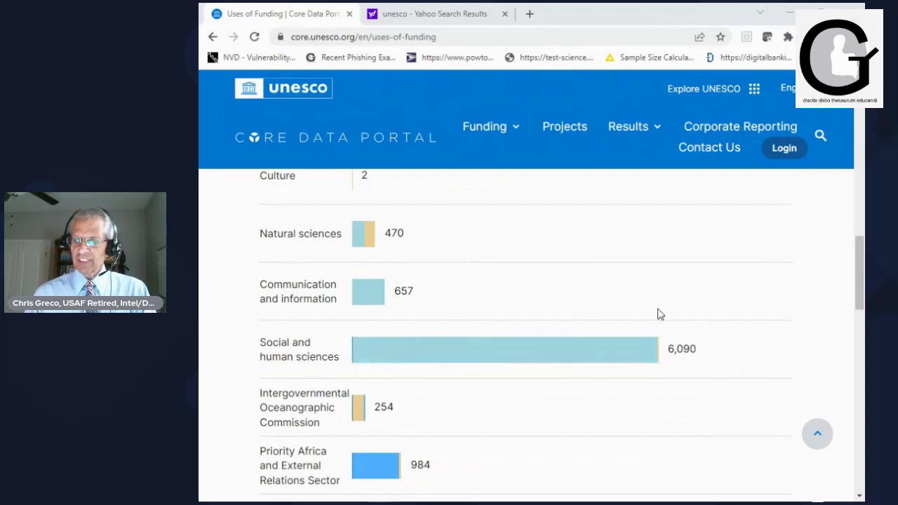
scroll(551, 332, "up", 3)
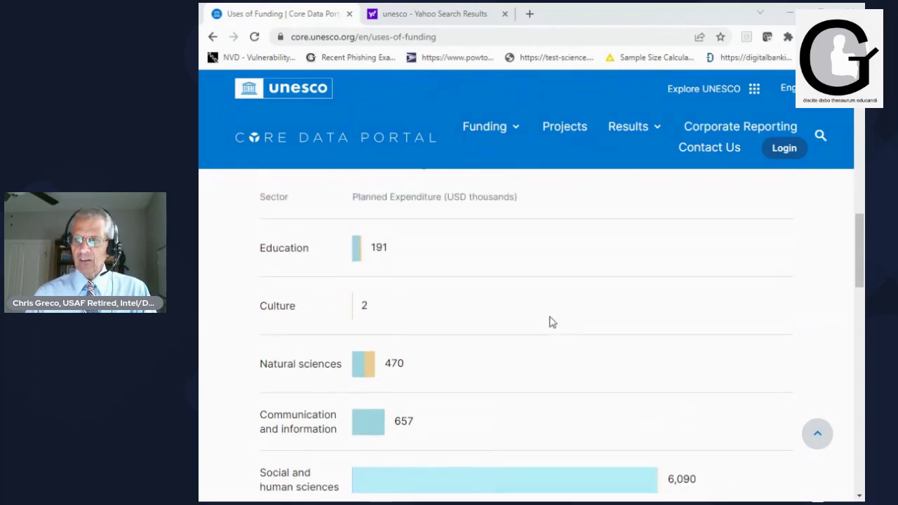
scroll(552, 322, "down", 8)
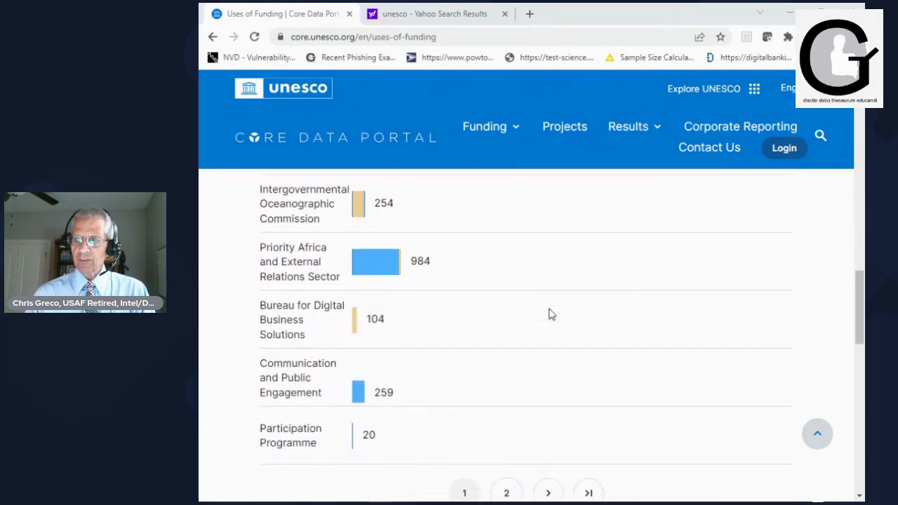
scroll(551, 314, "down", 1)
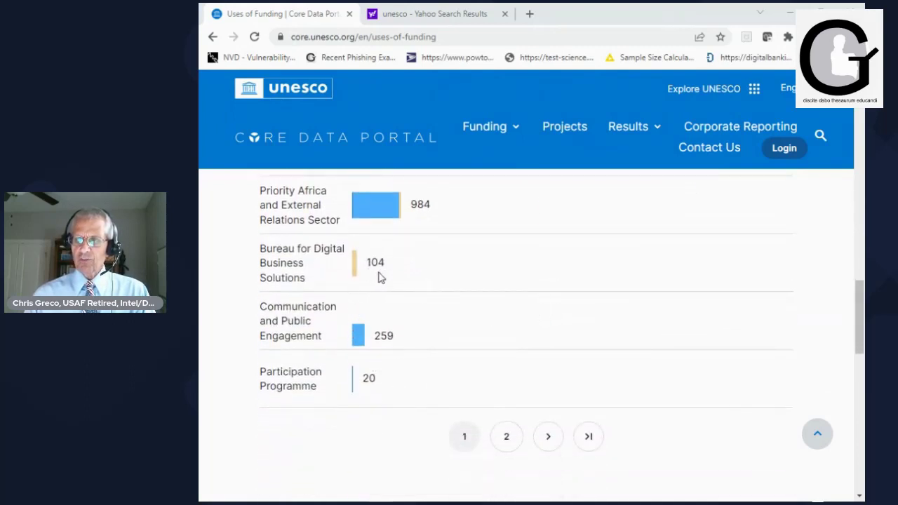
mouse_move(382, 219)
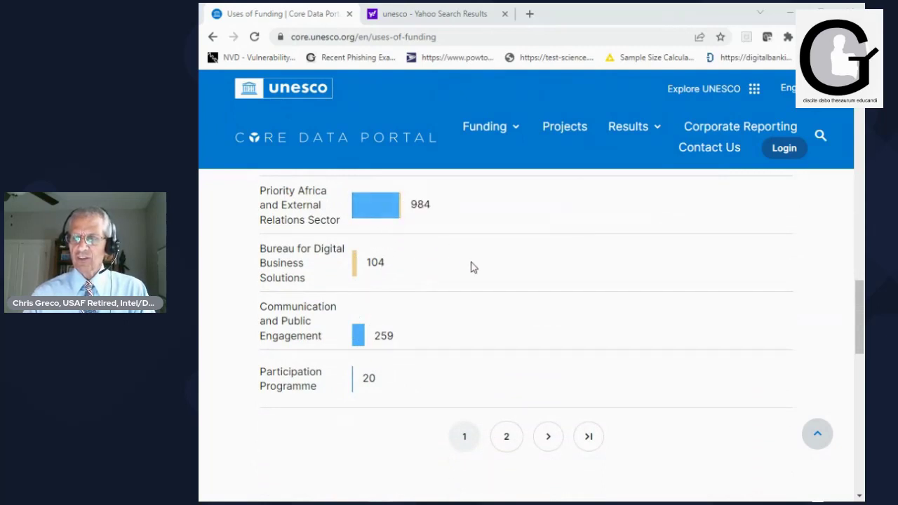
scroll(472, 266, "up", 2)
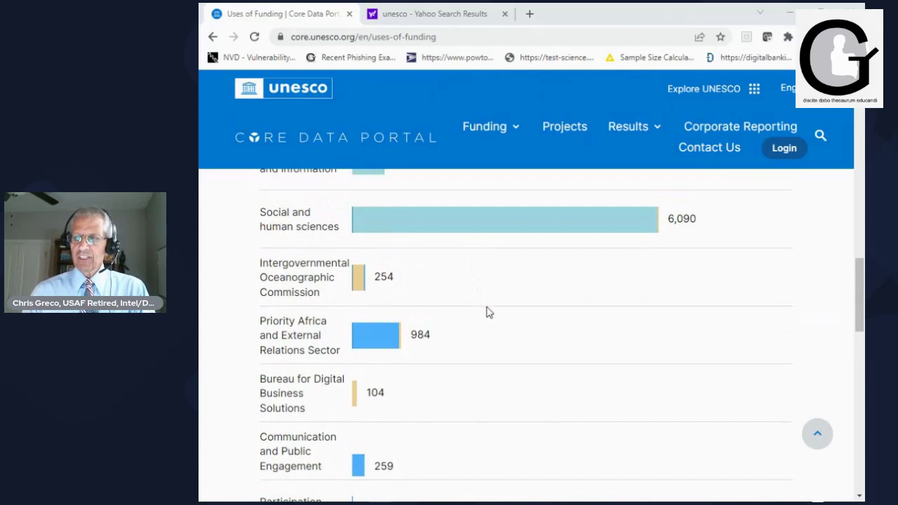
scroll(489, 312, "up", 3)
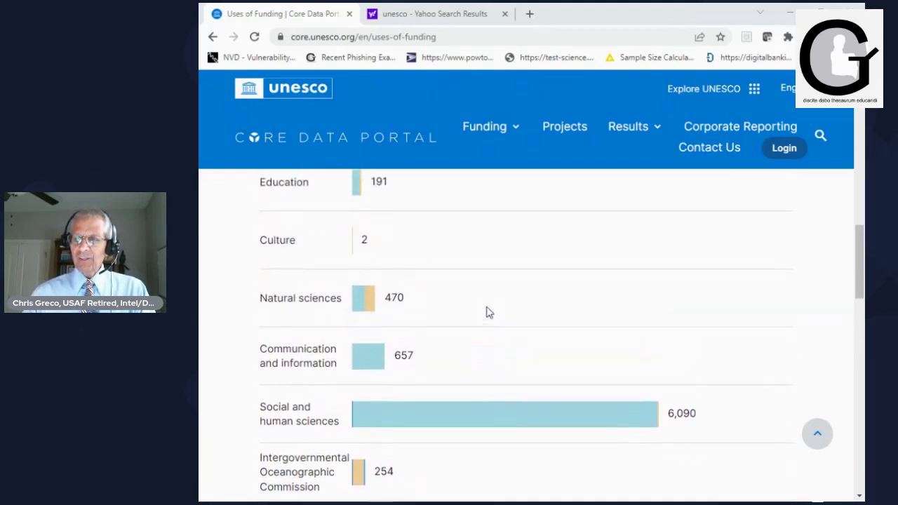
scroll(489, 312, "down", 2)
mouse_move(459, 291)
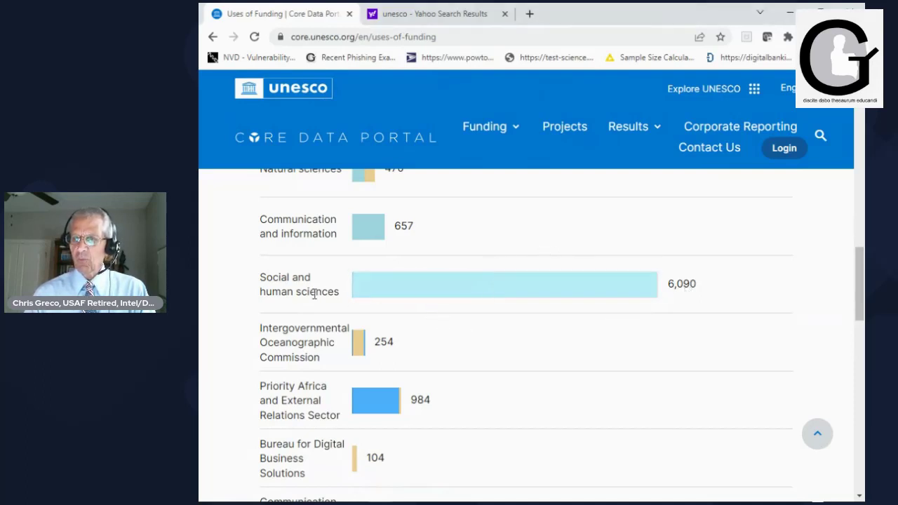
- Open the Projects page and go to the beneficiary world map in the Explore our Work section
left_click(557, 134)
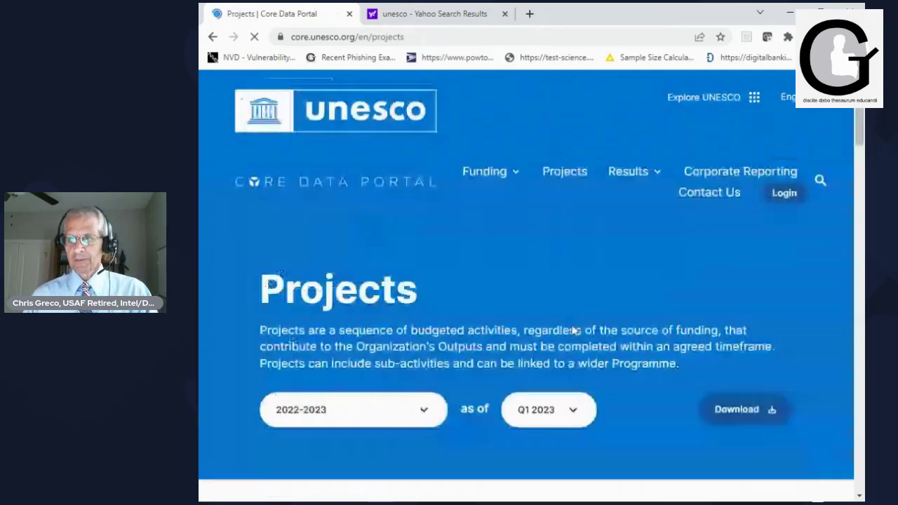
scroll(450, 243, "down", 8)
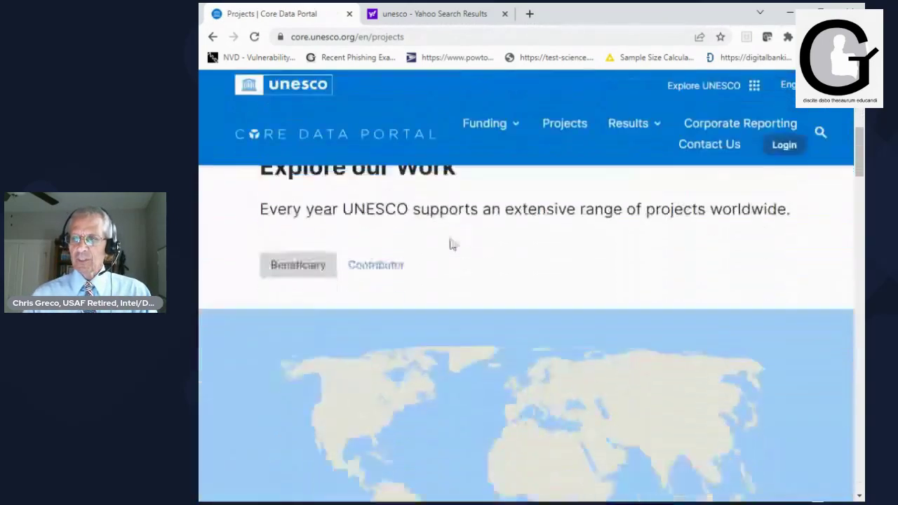
scroll(452, 244, "down", 1)
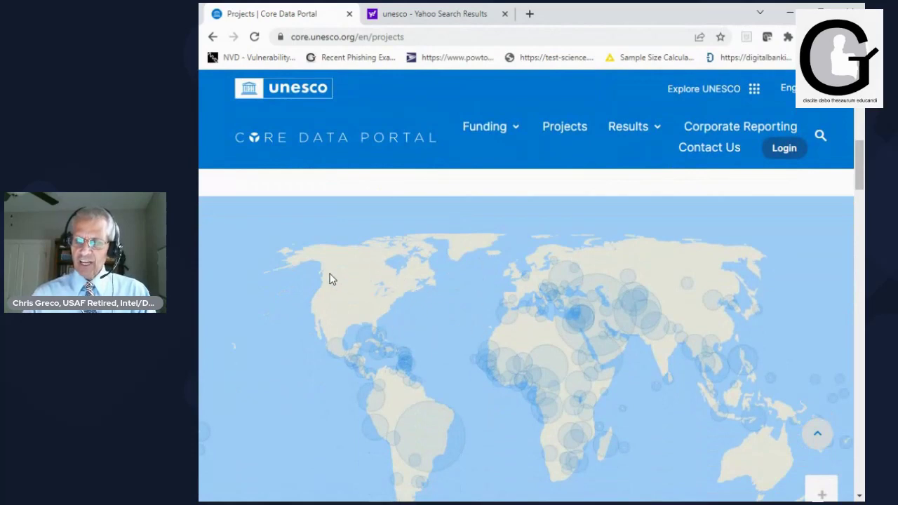
- Inspect planned amounts on the beneficiary map across the Caribbean, South America and Africa, including Cuba, Chad, Cameroon, Tanzania and Zimbabwe
mouse_move(402, 323)
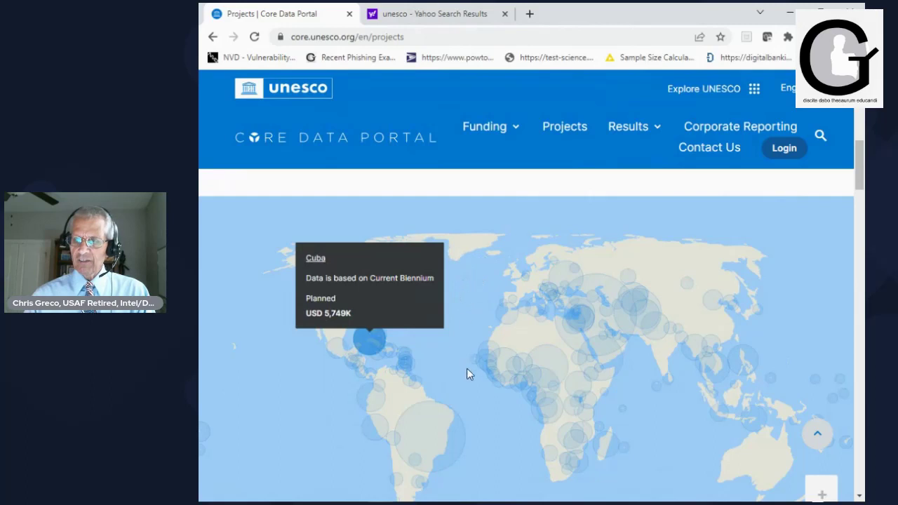
mouse_move(527, 365)
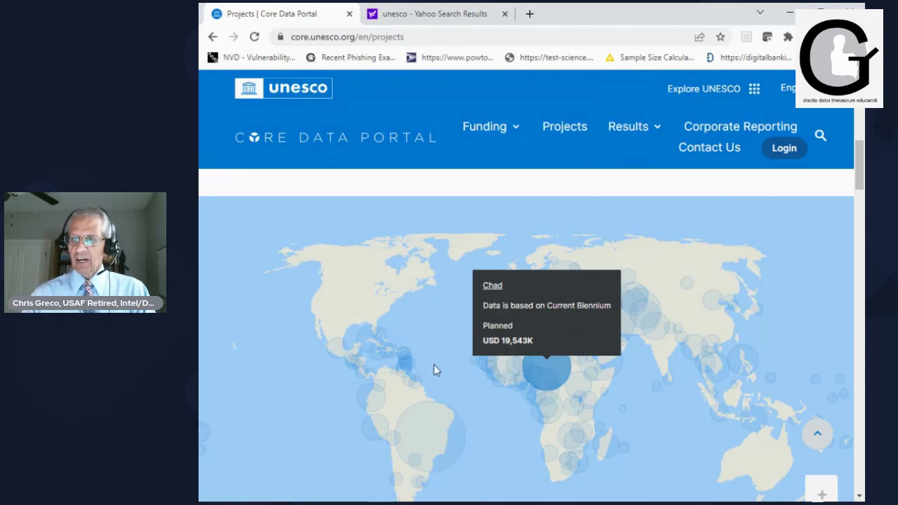
mouse_move(439, 431)
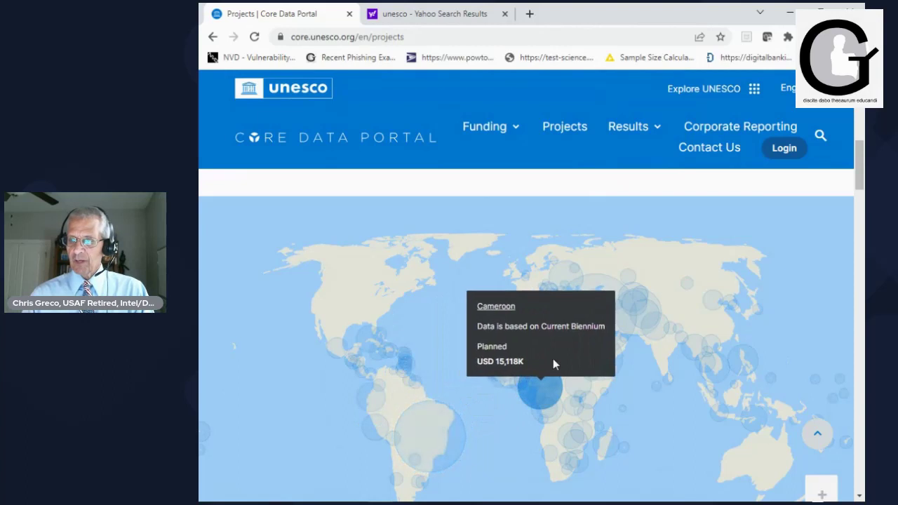
mouse_move(587, 412)
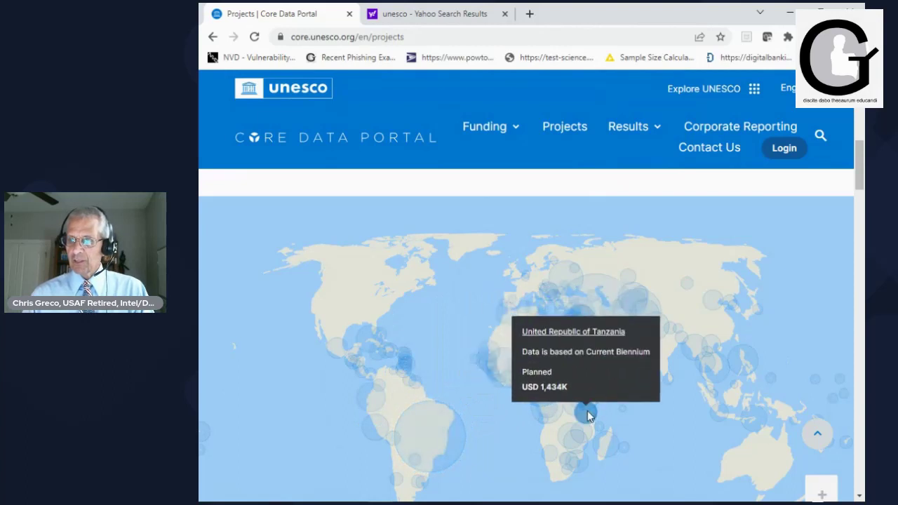
mouse_move(574, 440)
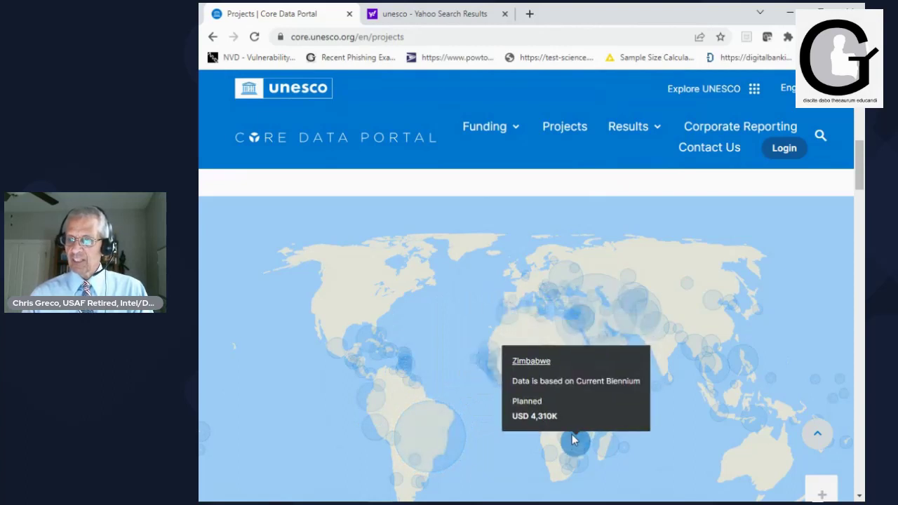
mouse_move(569, 465)
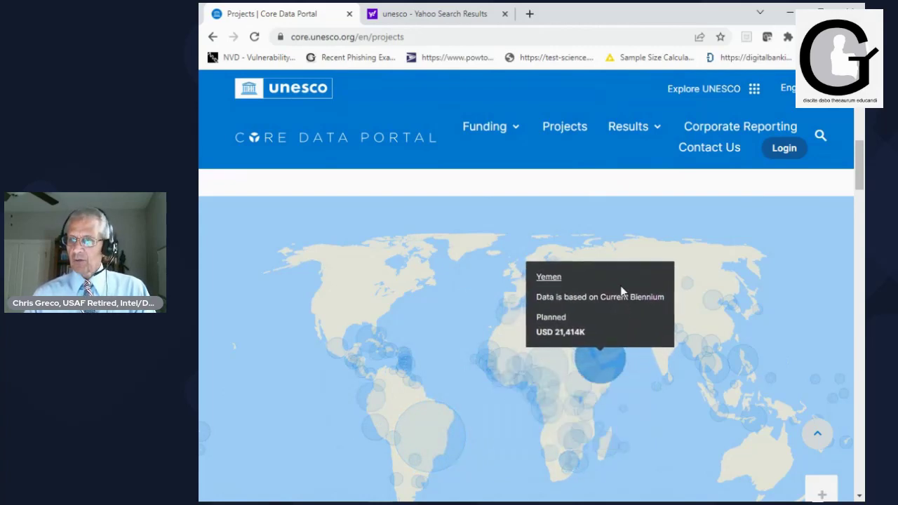
- Inspect planned amounts on the beneficiary map across Asia and Eastern Europe, including Mongolia, Ukraine, Kazakhstan, Nepal, the Philippines and Timor-Leste
mouse_move(691, 291)
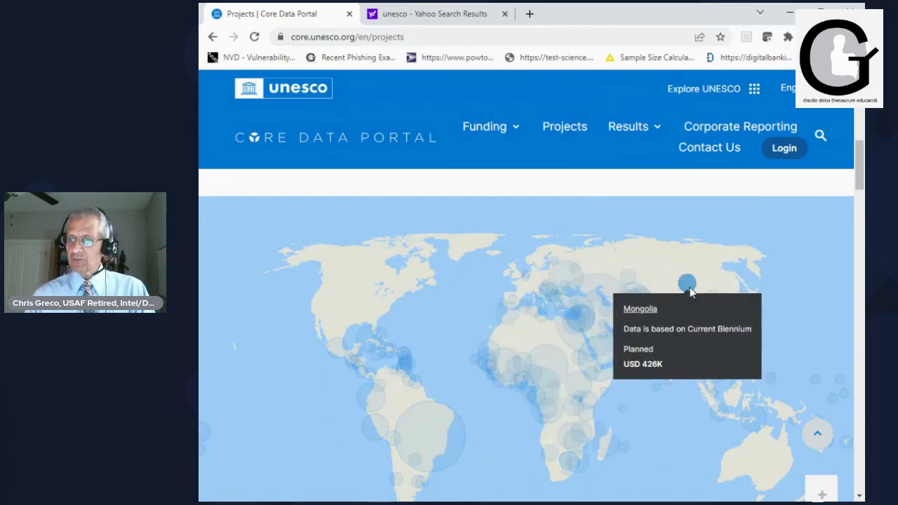
mouse_move(627, 277)
mouse_move(577, 270)
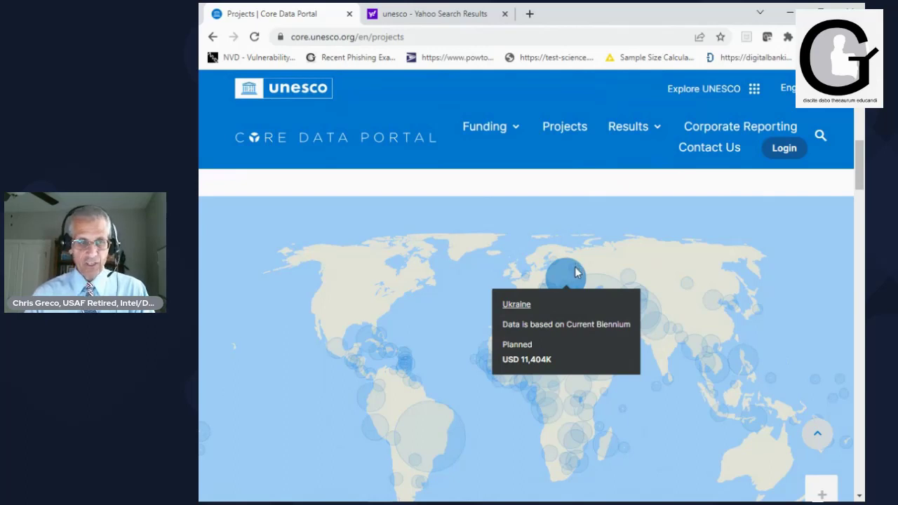
mouse_move(635, 291)
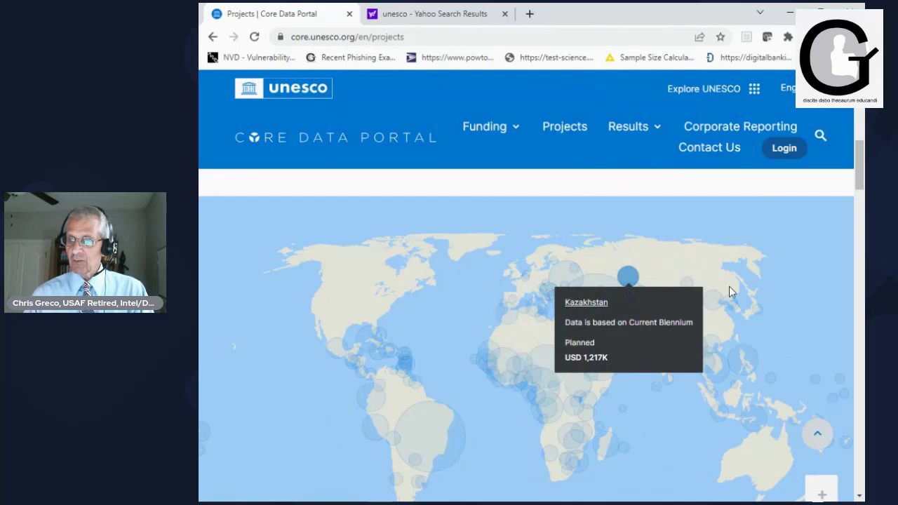
mouse_move(756, 312)
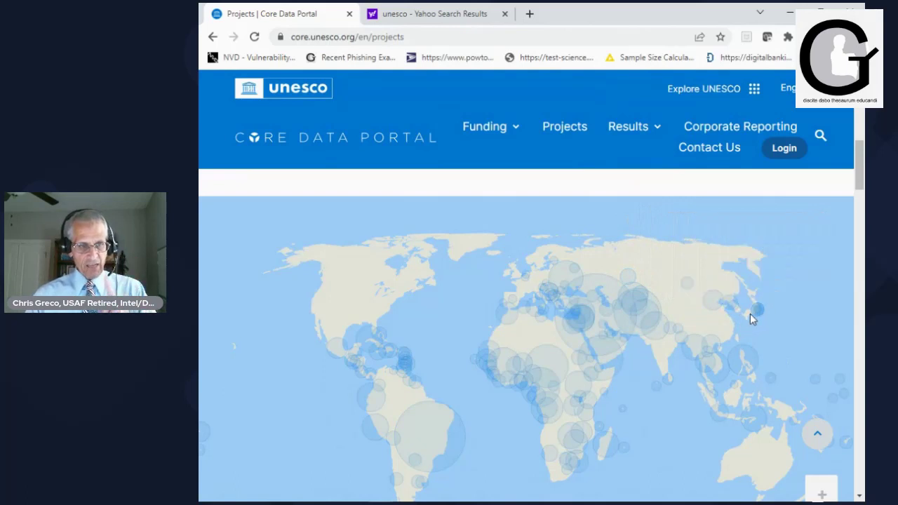
mouse_move(711, 344)
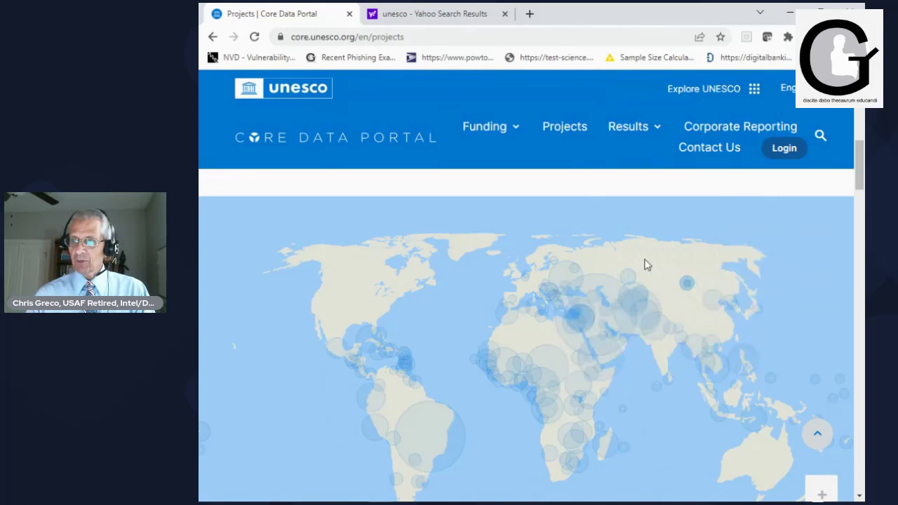
mouse_move(678, 335)
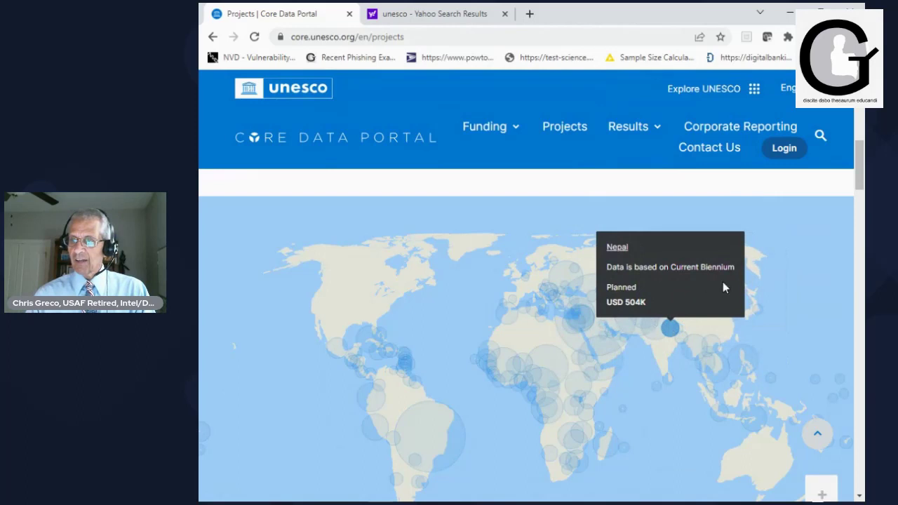
mouse_move(738, 373)
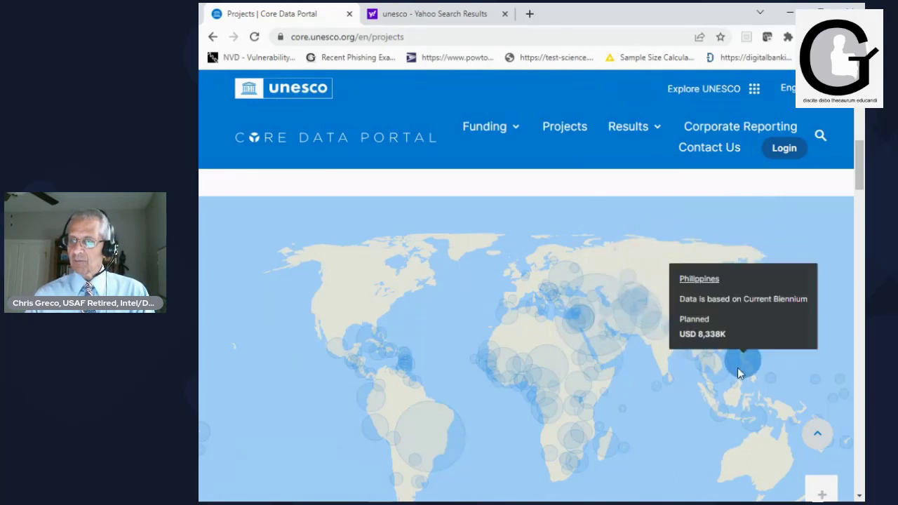
mouse_move(756, 419)
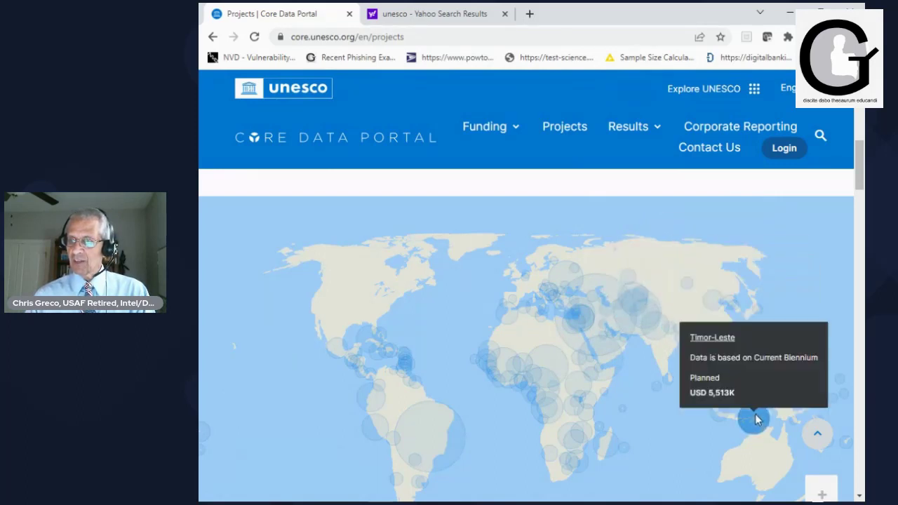
- Inspect planned amounts on the beneficiary map for the Middle East and the Indian Ocean, including the Syrian Arab Republic and Mauritius
mouse_move(716, 416)
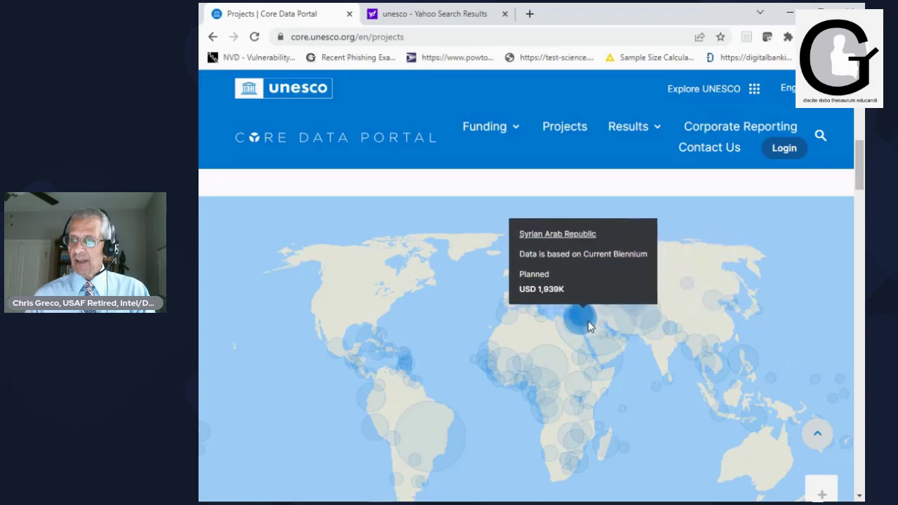
mouse_move(613, 323)
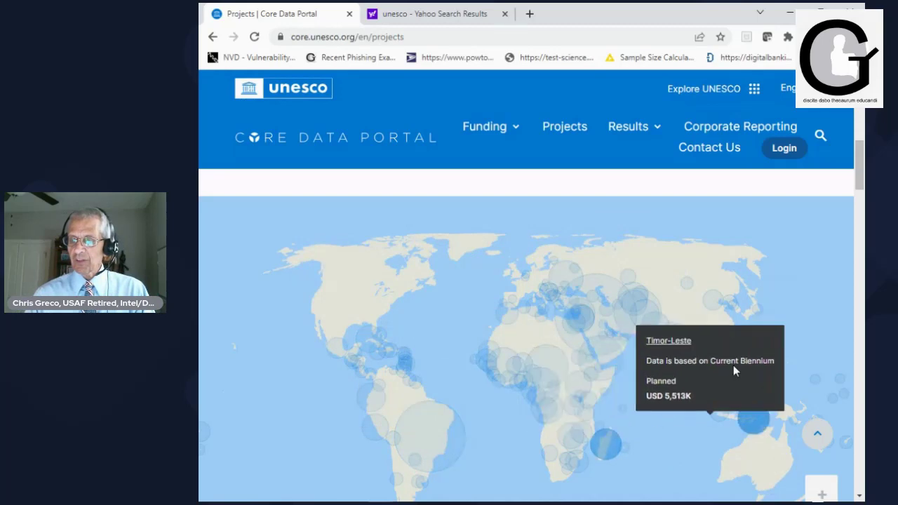
mouse_move(861, 177)
left_mouse_down()
mouse_move(862, 214)
mouse_move(863, 183)
left_mouse_up()
mouse_move(688, 247)
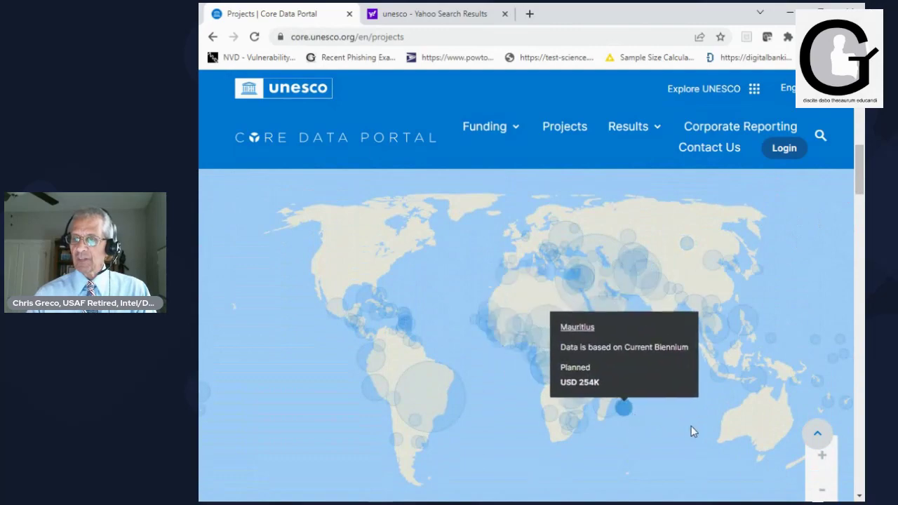
- Review the project list below the map, comparing beneficiary regions, project budgets and cumulative incurred expenditures
left_click_drag(855, 155, 856, 308)
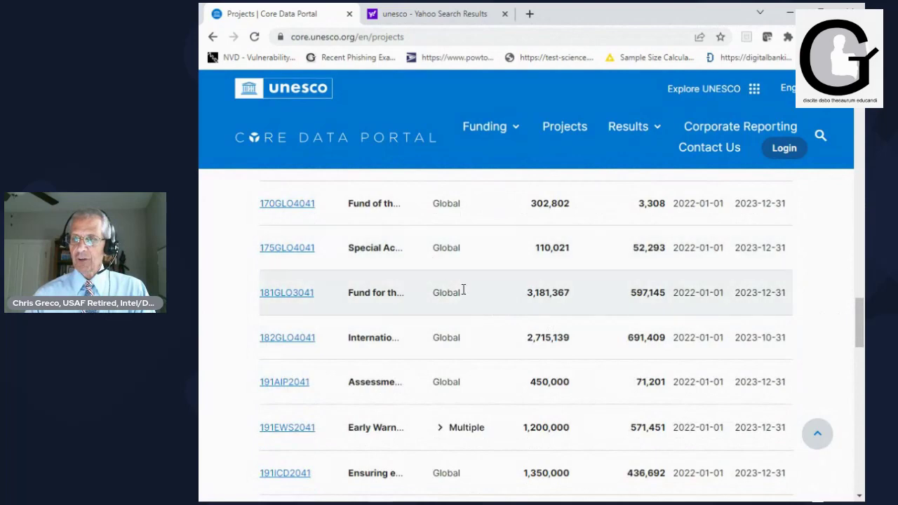
scroll(477, 308, "down", 2)
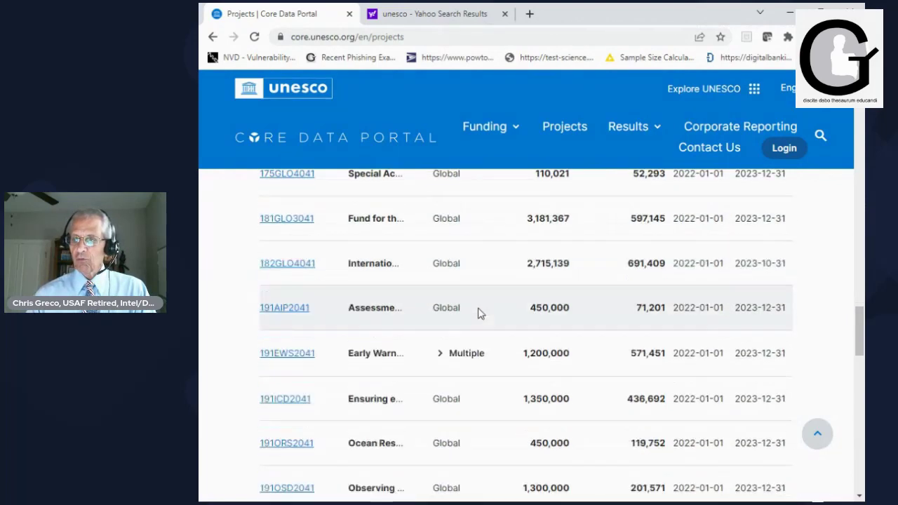
scroll(480, 314, "down", 4)
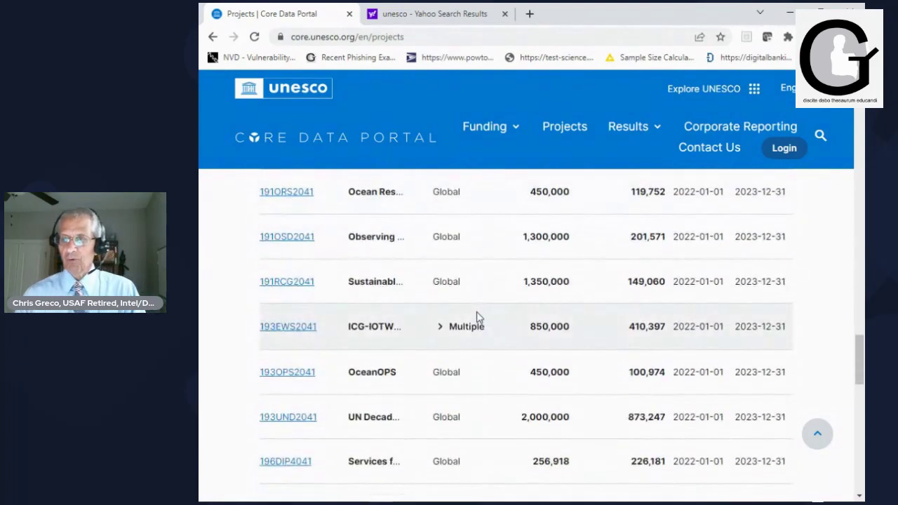
scroll(478, 314, "down", 1)
scroll(481, 308, "up", 9)
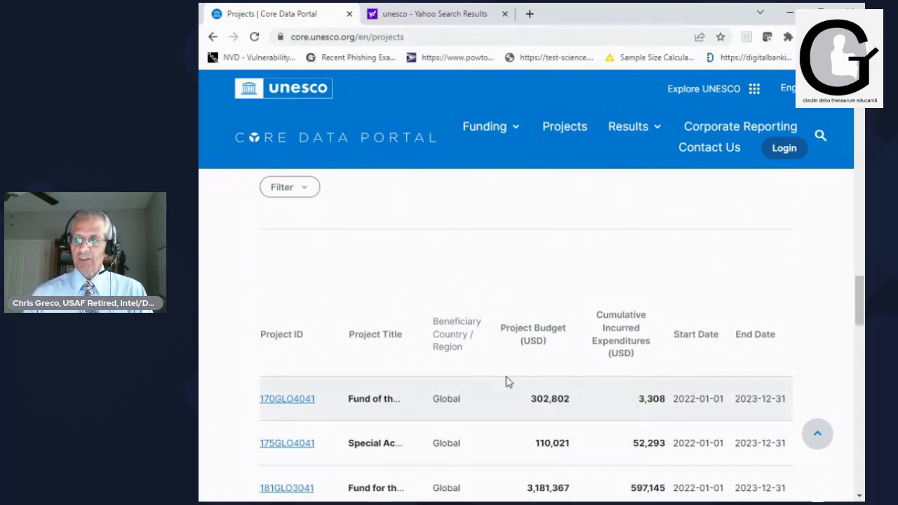
scroll(484, 374, "down", 5)
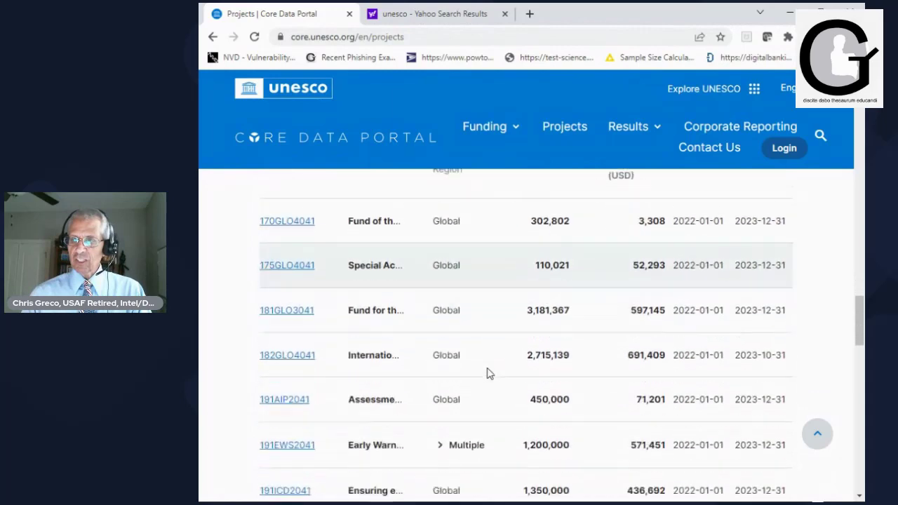
scroll(489, 374, "down", 3)
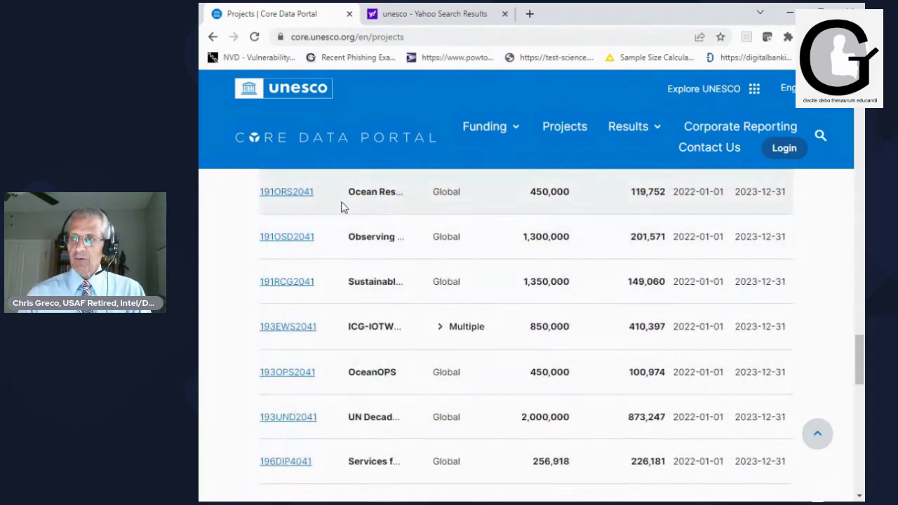
- Open the Ocean Research project 191ORS2041 and review its details from the total budget through to the financial plan
left_click(301, 193)
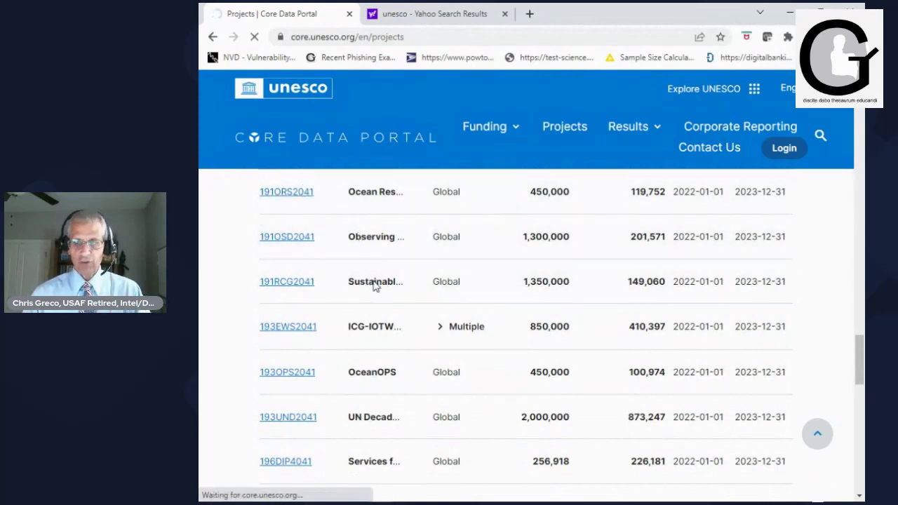
scroll(455, 280, "down", 5)
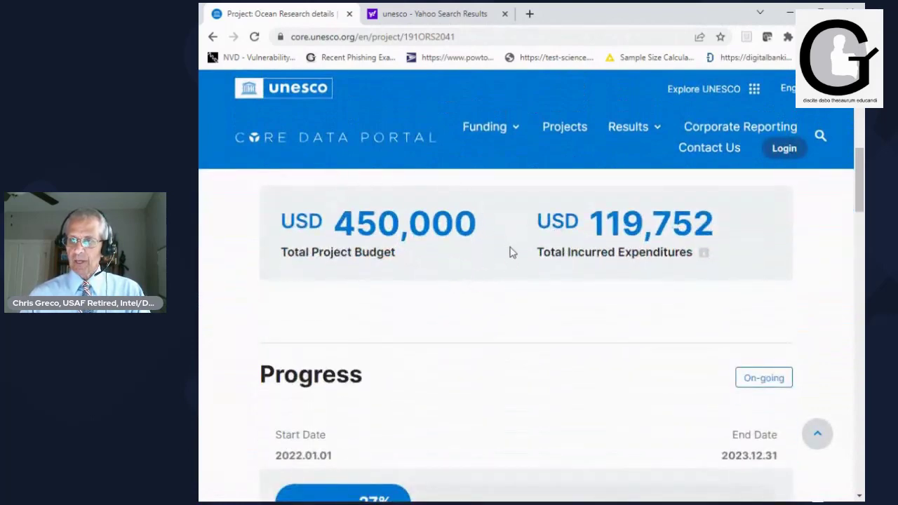
scroll(483, 304, "down", 3)
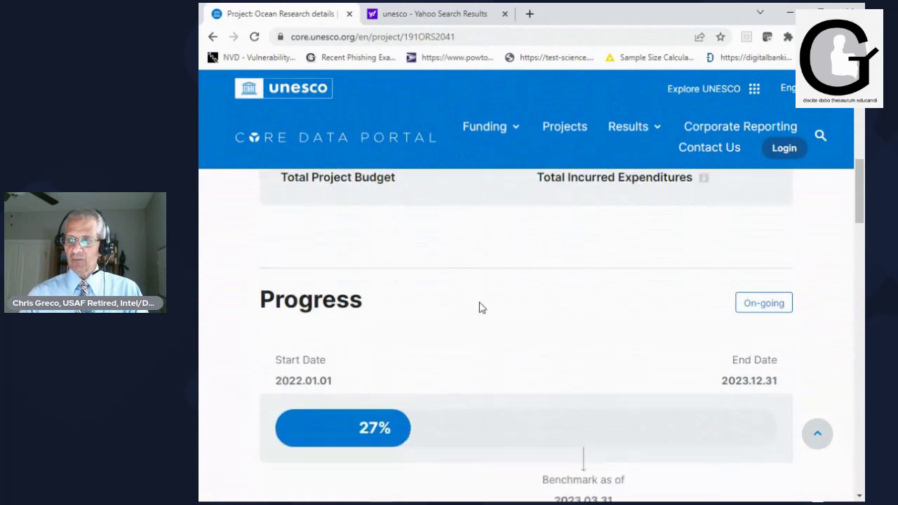
scroll(481, 307, "down", 4)
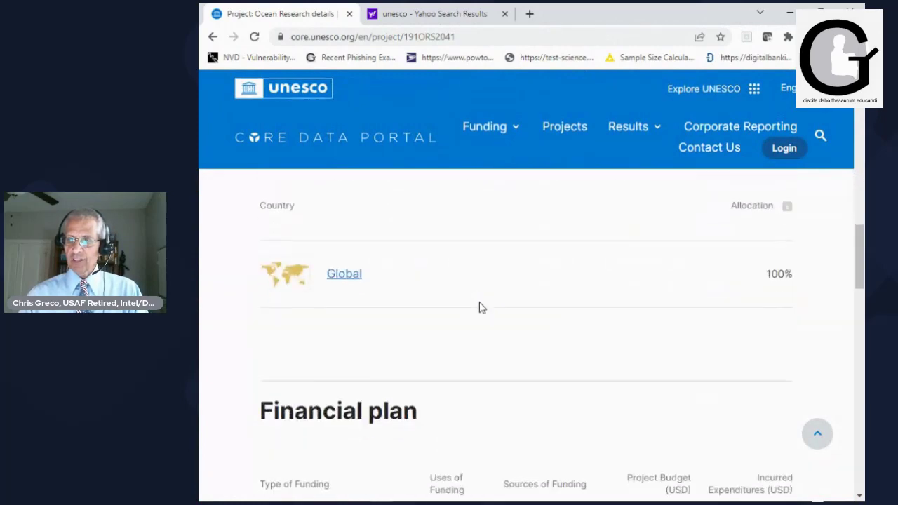
scroll(482, 307, "down", 4)
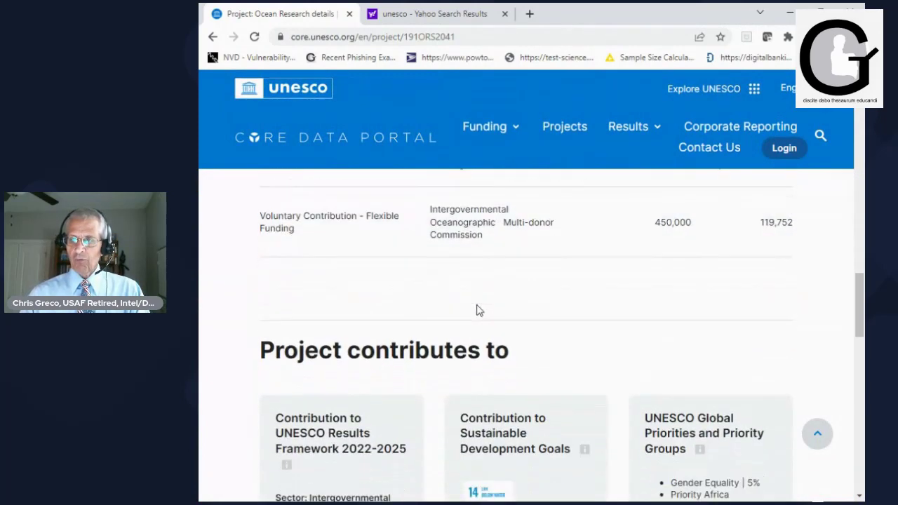
scroll(484, 319, "up", 1)
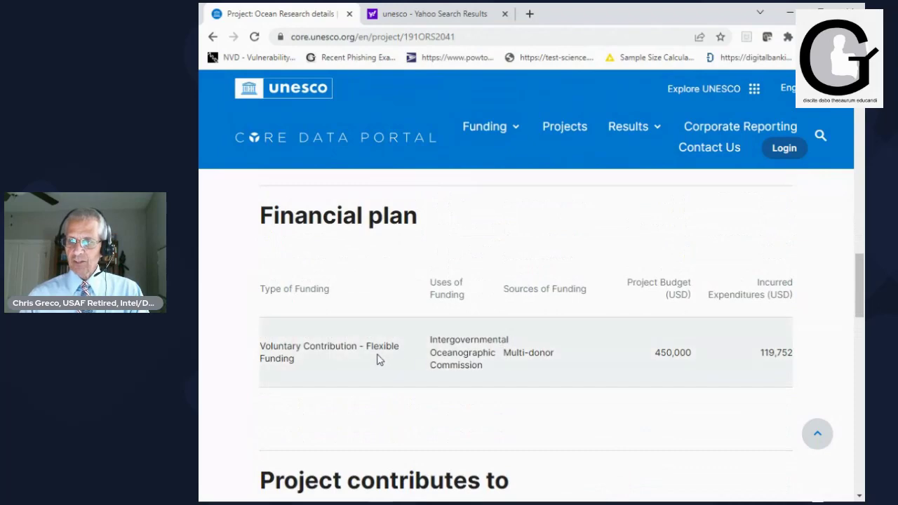
- Examine the Ocean Research project's contributions to the UNESCO Results Framework 2022-2025, Sustainable Development Goals and UNESCO Global Priorities
scroll(540, 329, "down", 4)
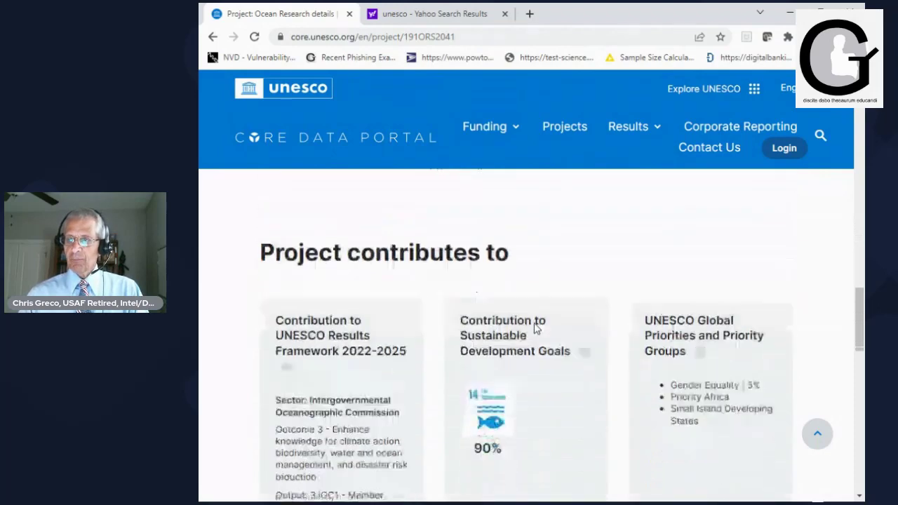
scroll(421, 330, "down", 1)
scroll(421, 330, "up", 1)
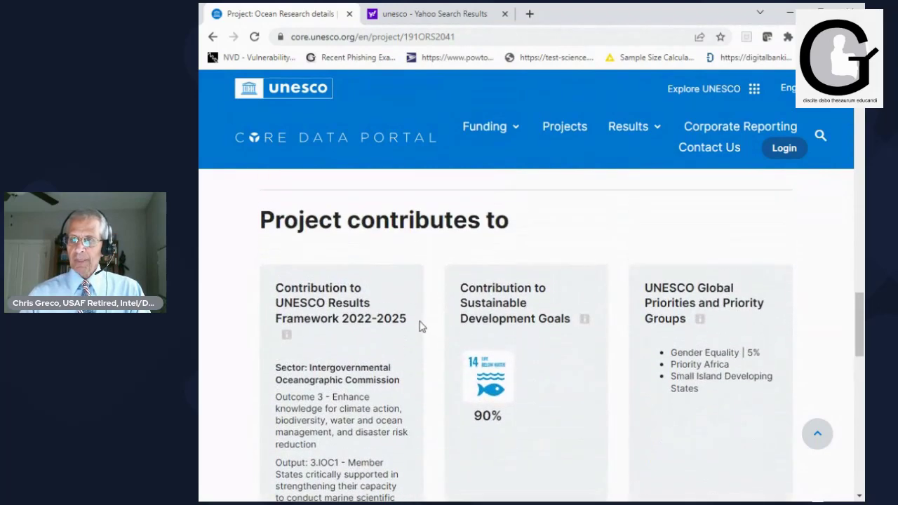
scroll(421, 330, "down", 1)
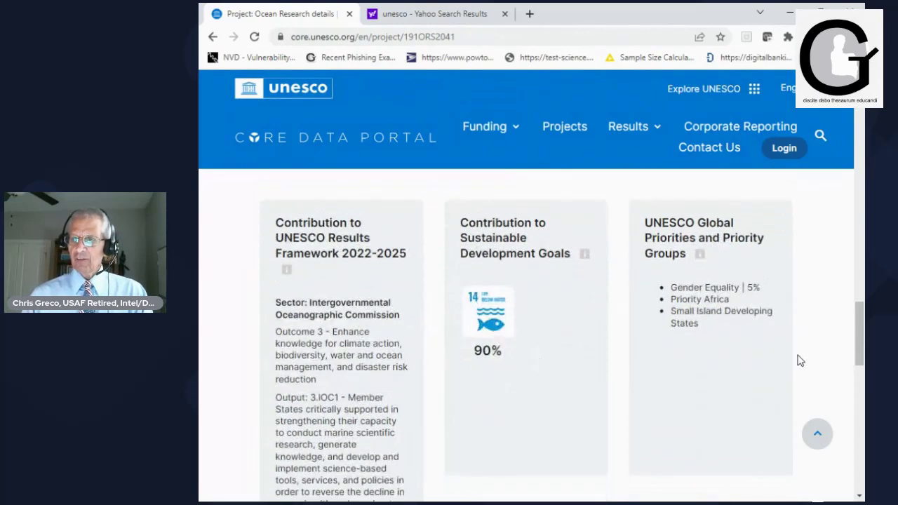
left_click_drag(855, 324, 861, 344)
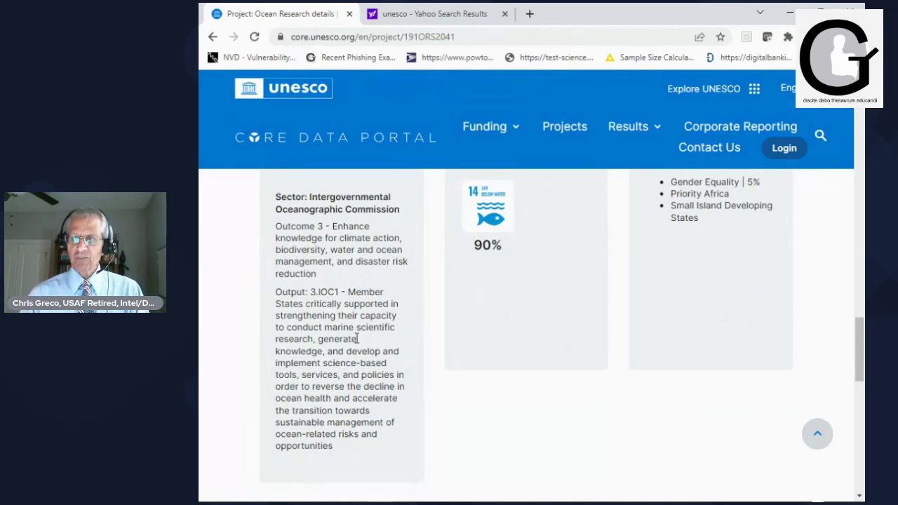
scroll(495, 358, "up", 2)
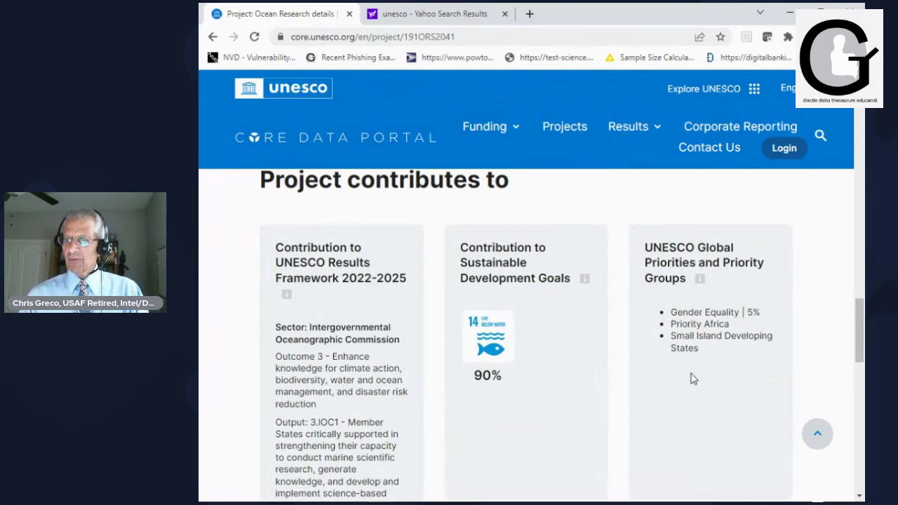
scroll(561, 364, "up", 2)
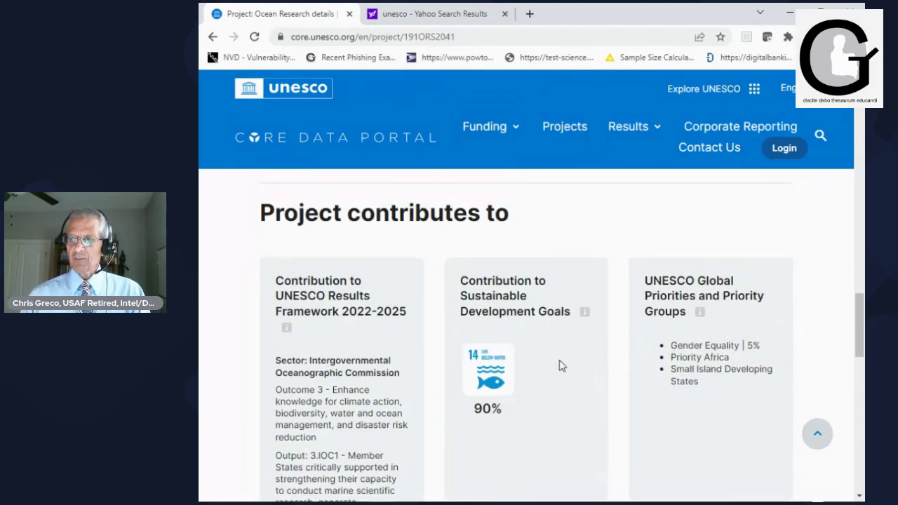
scroll(561, 365, "down", 2)
scroll(509, 337, "down", 2)
scroll(463, 316, "up", 2)
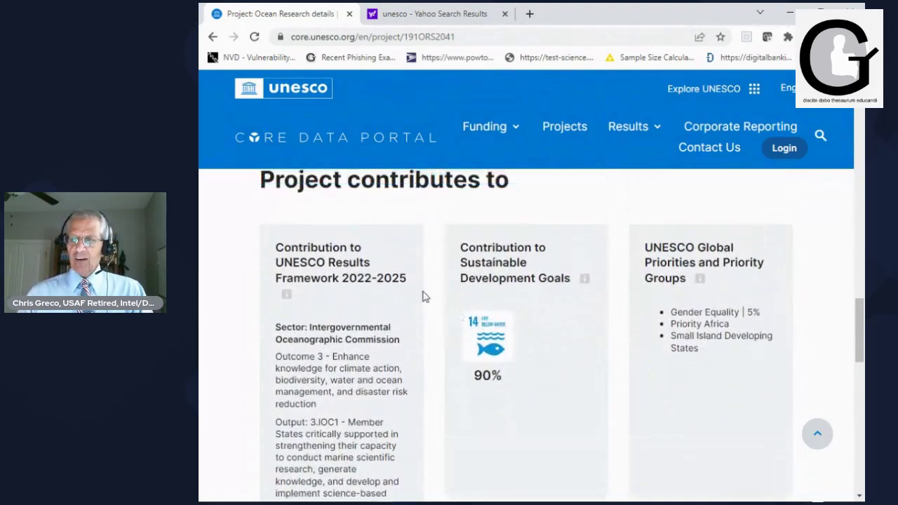
scroll(373, 334, "down", 4)
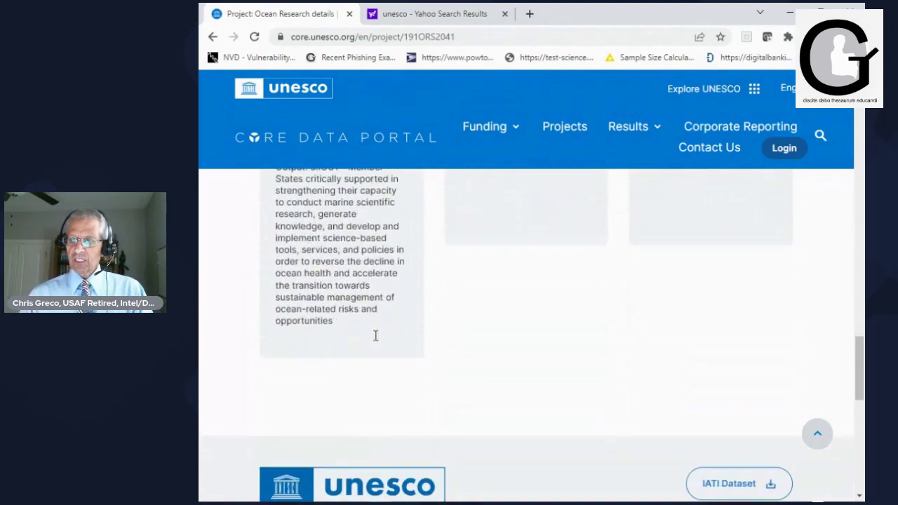
scroll(374, 344, "up", 1)
scroll(374, 344, "up", 1)
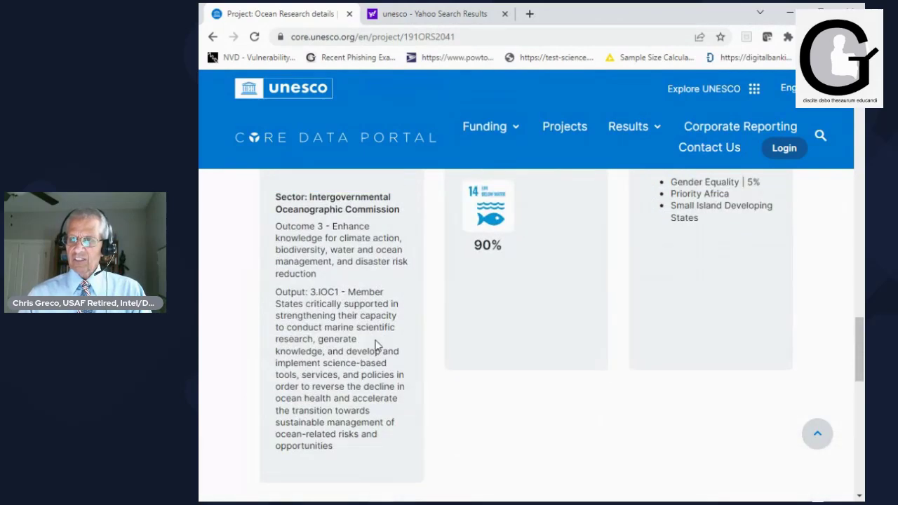
scroll(374, 344, "up", 1)
- Recheck the Ocean Research project's financial plan, geographical scope and progress
scroll(380, 320, "up", 5)
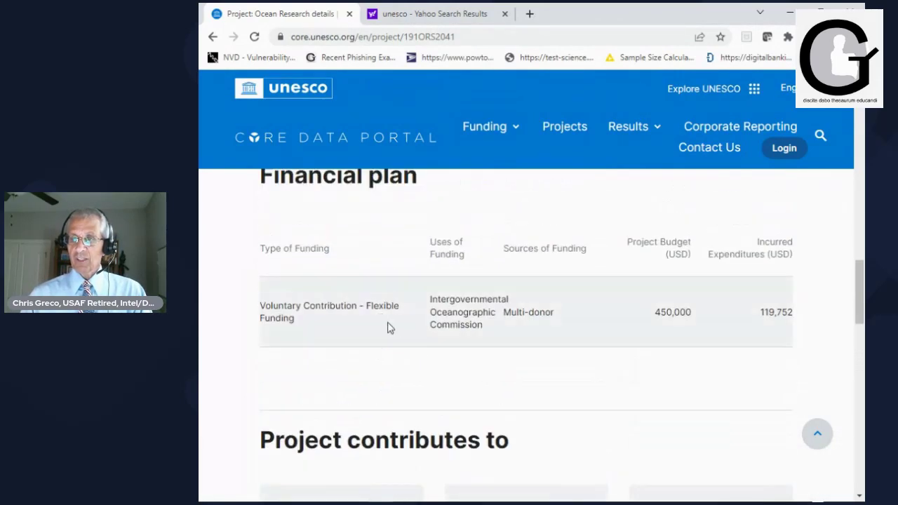
scroll(502, 325, "up", 5)
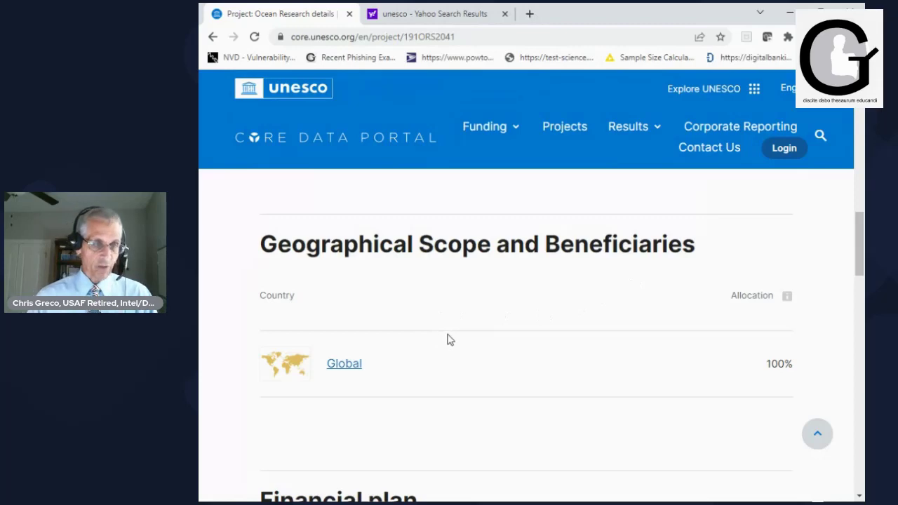
scroll(449, 341, "up", 4)
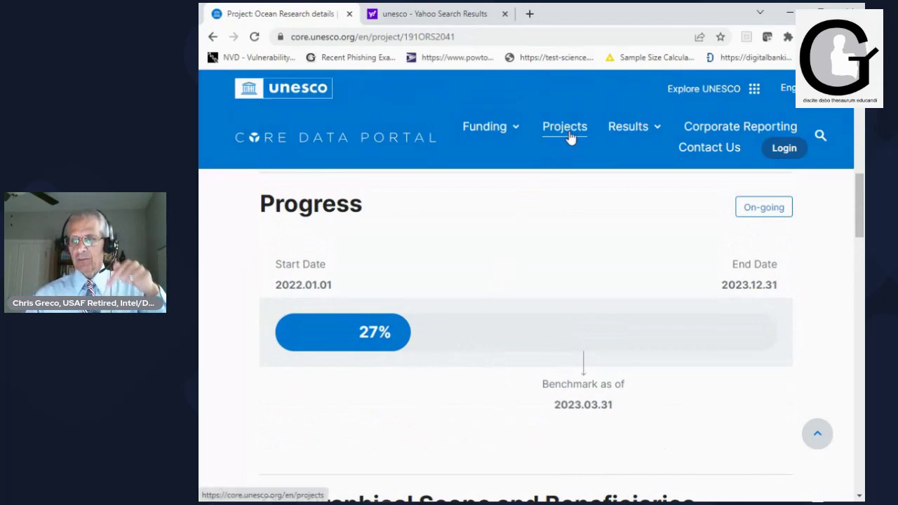
- Open the Outcomes results page and go to its Budget Summary by Outcome and Sector chart
left_click(637, 133)
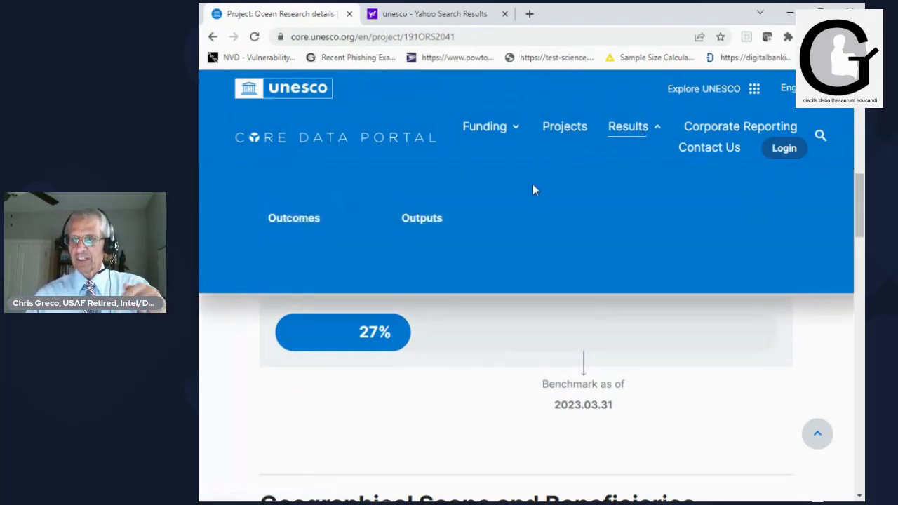
left_click(304, 223)
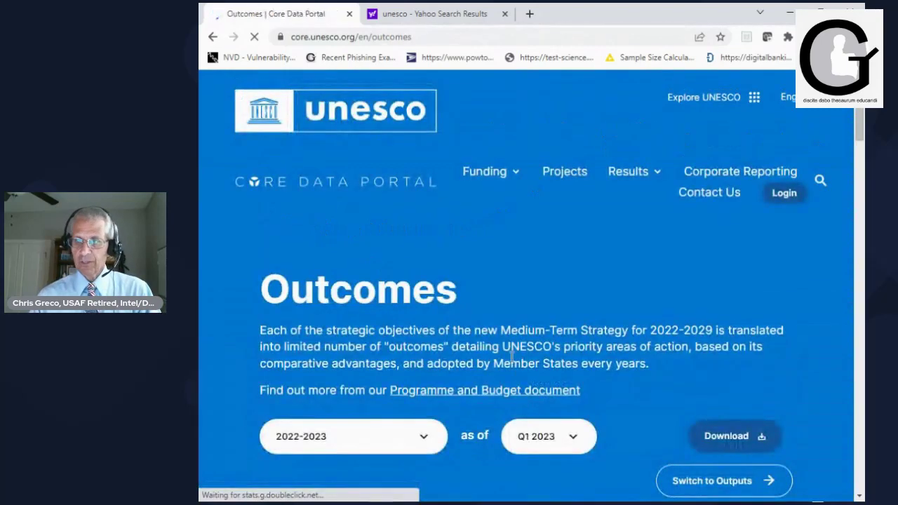
scroll(503, 345, "down", 4)
scroll(502, 345, "down", 2)
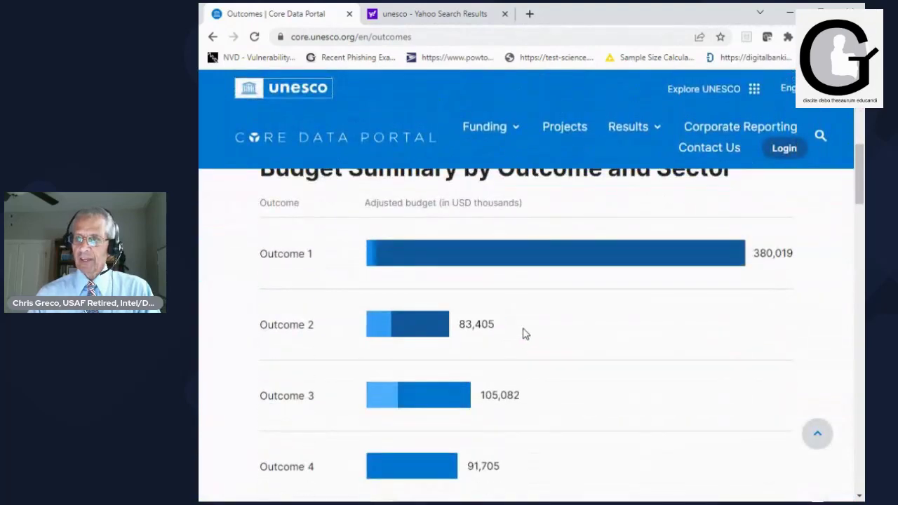
scroll(572, 347, "up", 1)
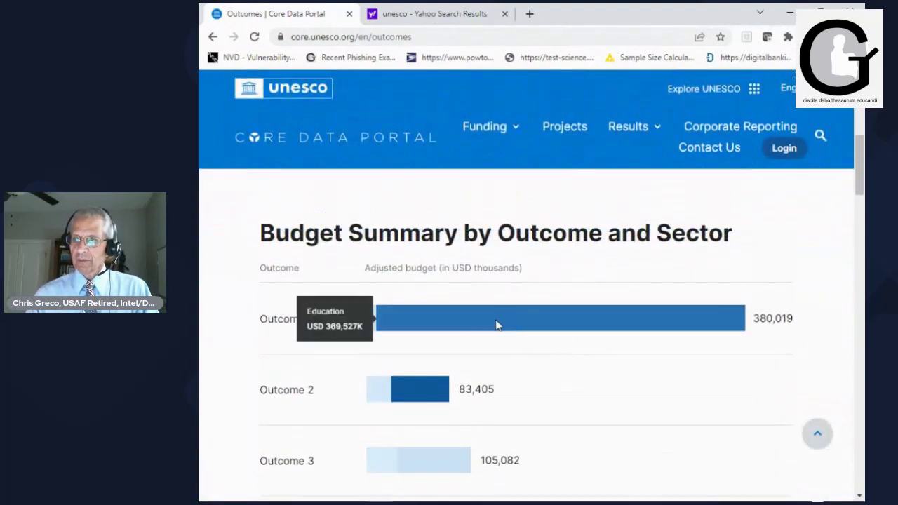
- Inspect the sector amounts within the Outcome 1 and Outcome 2 budget bars, including Education and the UNESCO Institute for Statistics
mouse_move(484, 326)
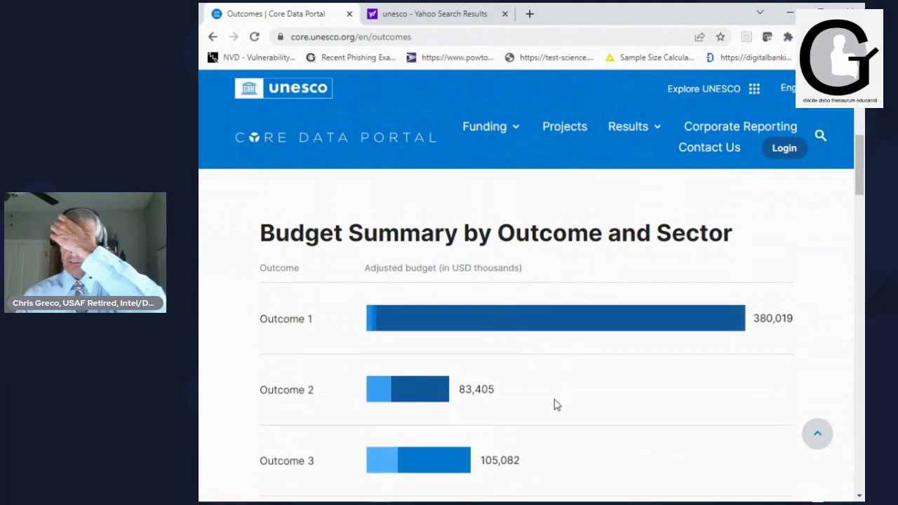
mouse_move(435, 405)
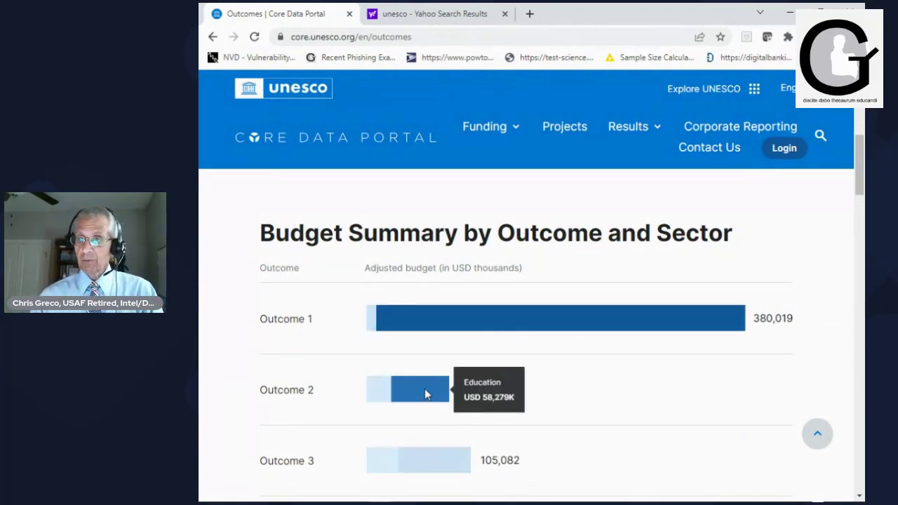
scroll(596, 385, "down", 2)
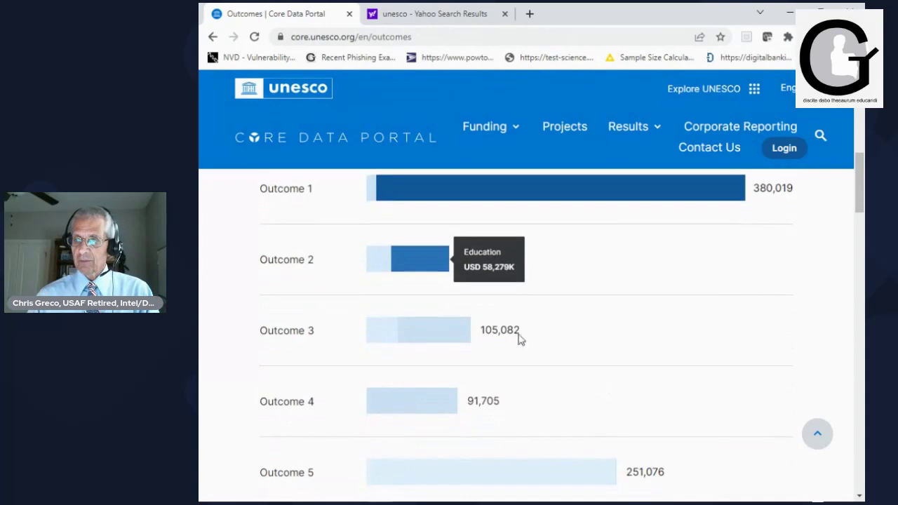
mouse_move(382, 266)
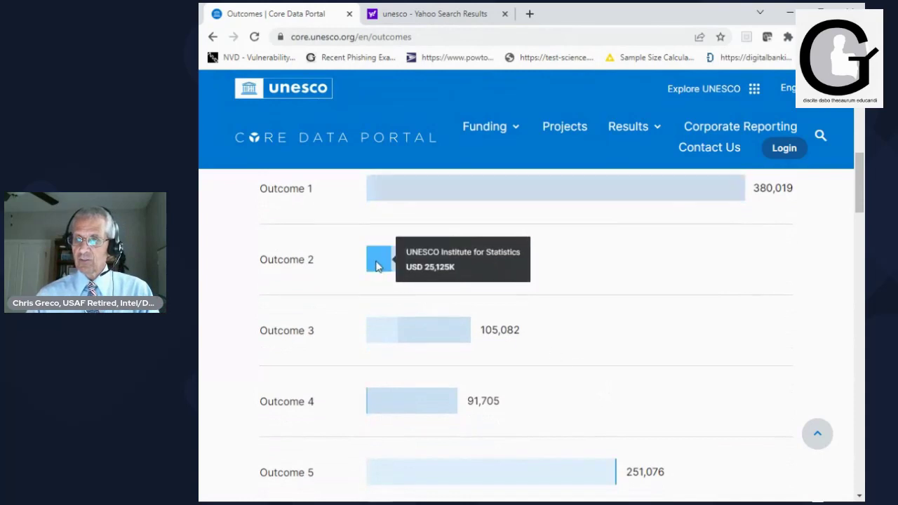
- Inspect the sector amounts within the Outcome 3 budget bar, including Natural sciences and the Intergovernmental Oceanographic Commission
mouse_move(539, 339)
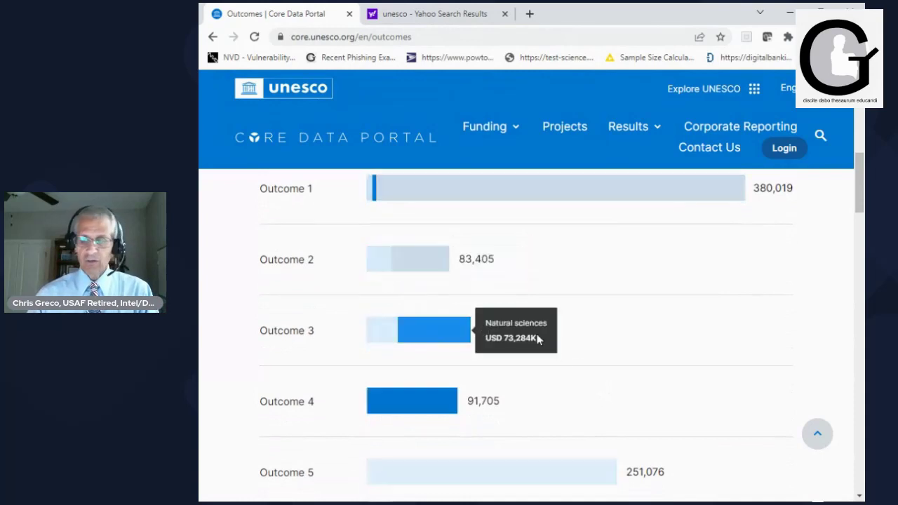
mouse_move(375, 326)
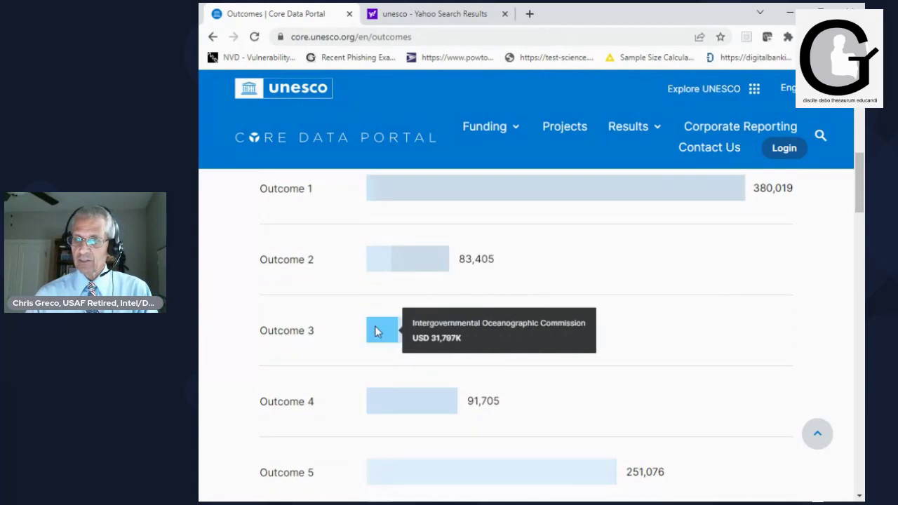
scroll(633, 351, "down", 2)
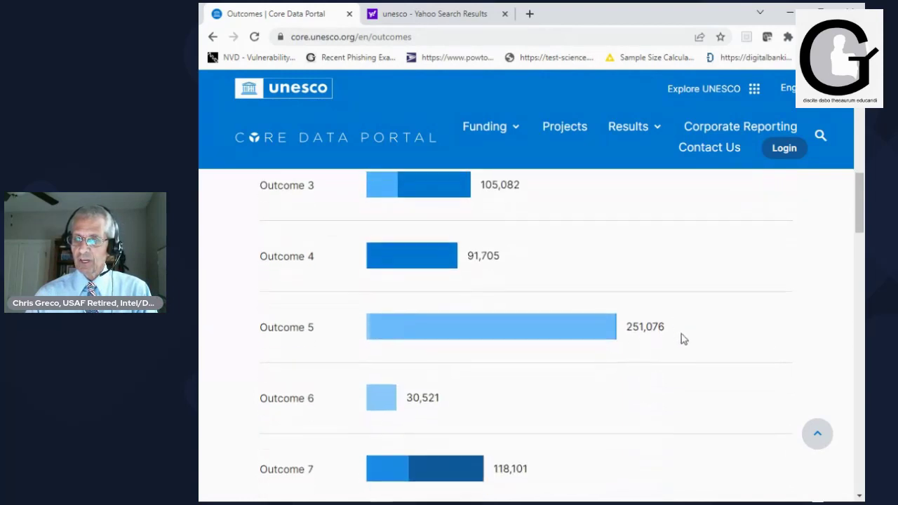
- Read through the descriptions of Outcomes 1 to 9 listed below the budget chart
scroll(680, 334, "down", 6)
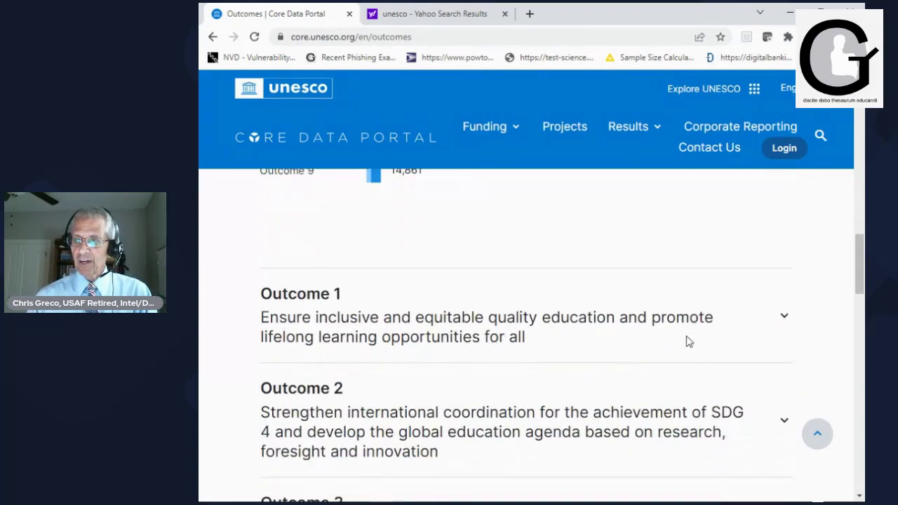
scroll(688, 341, "down", 1)
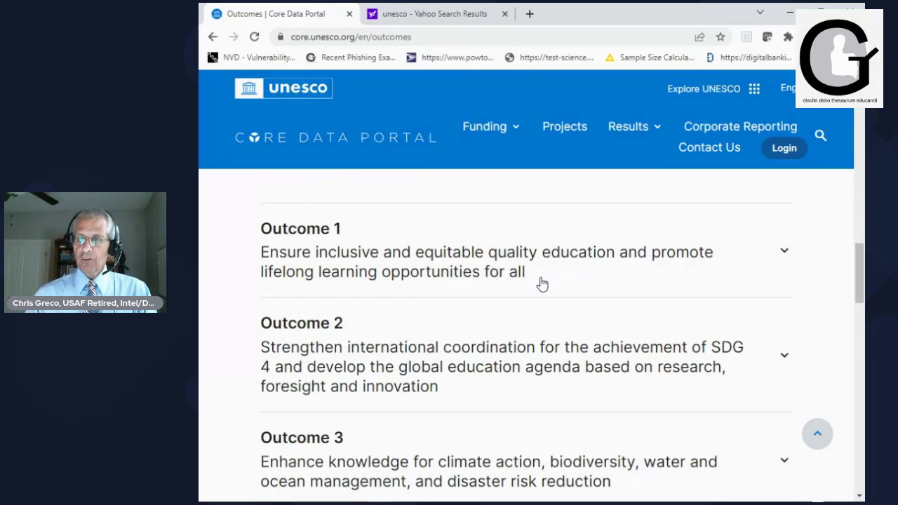
scroll(542, 283, "down", 2)
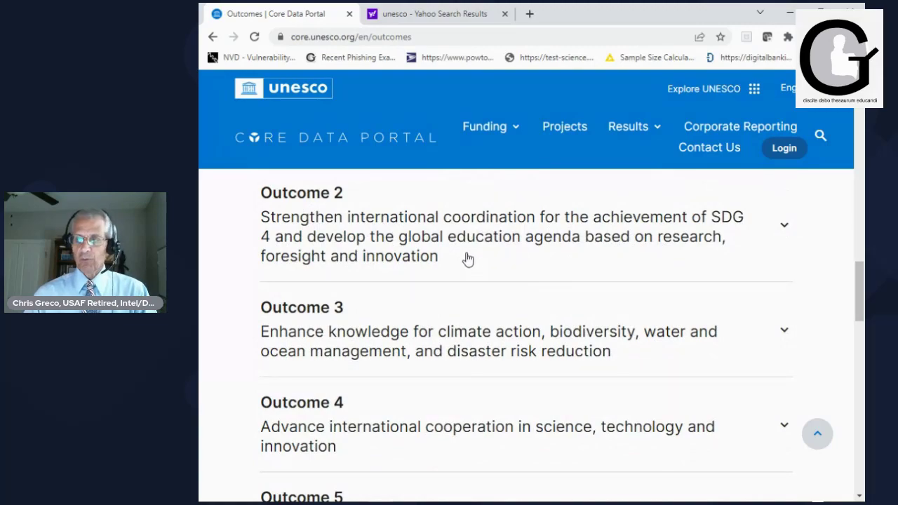
scroll(467, 253, "down", 6)
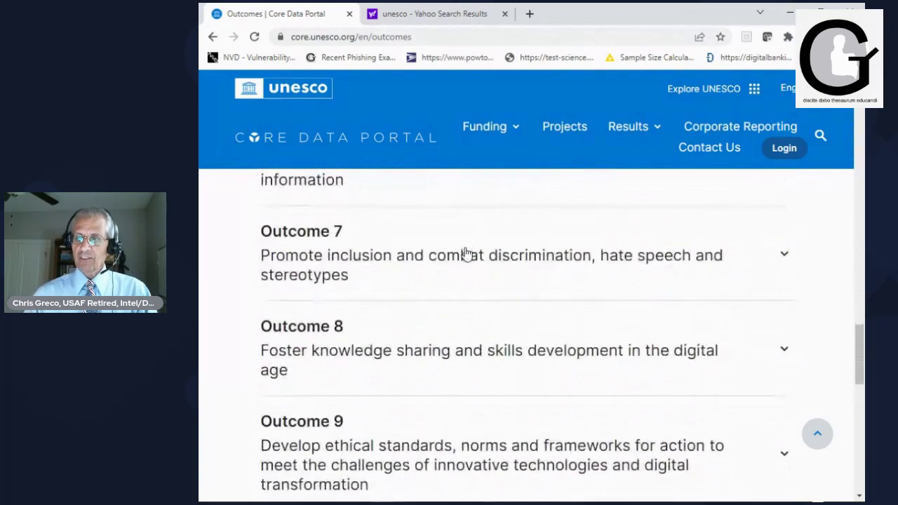
scroll(466, 254, "down", 4)
scroll(464, 254, "up", 3)
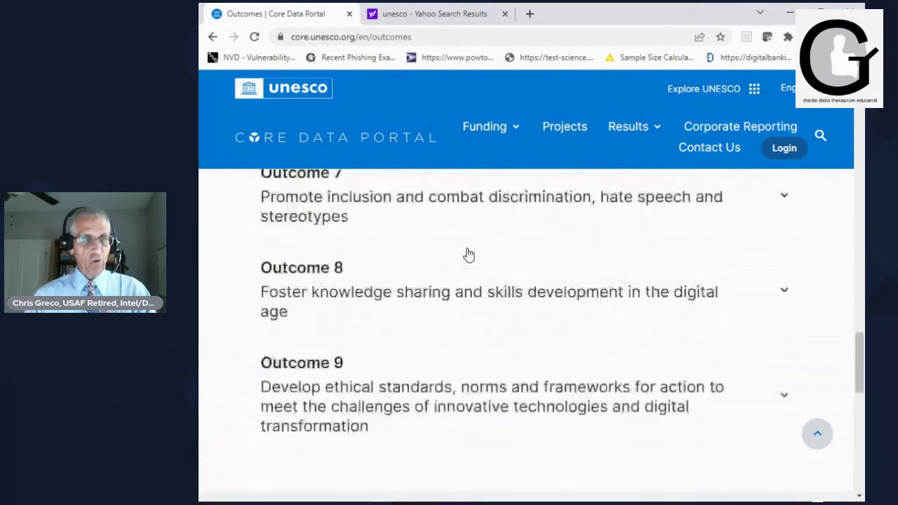
scroll(468, 254, "up", 2)
scroll(469, 255, "up", 2)
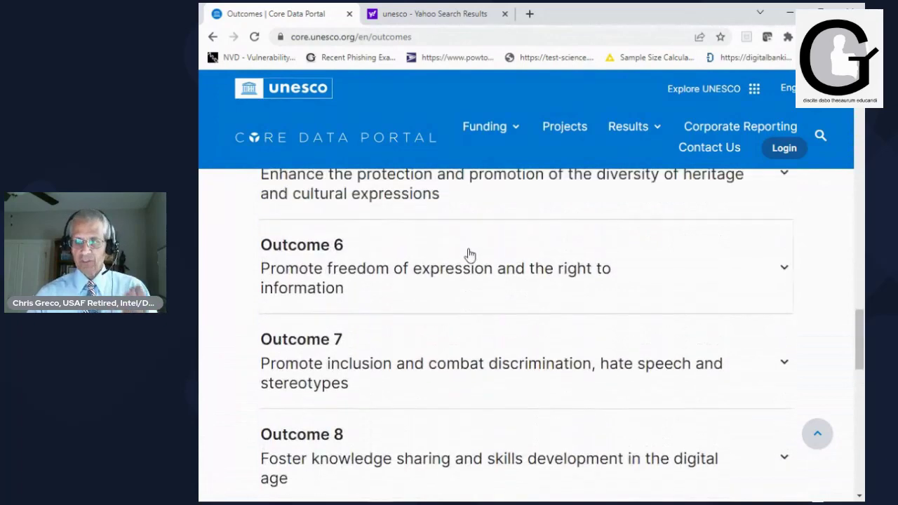
- Expand Outcome 5 on protecting and promoting the diversity of heritage and cultural expressions, and go to its outputs
right_click(468, 252)
left_click(459, 227)
left_click(460, 239)
scroll(491, 253, "up", 3)
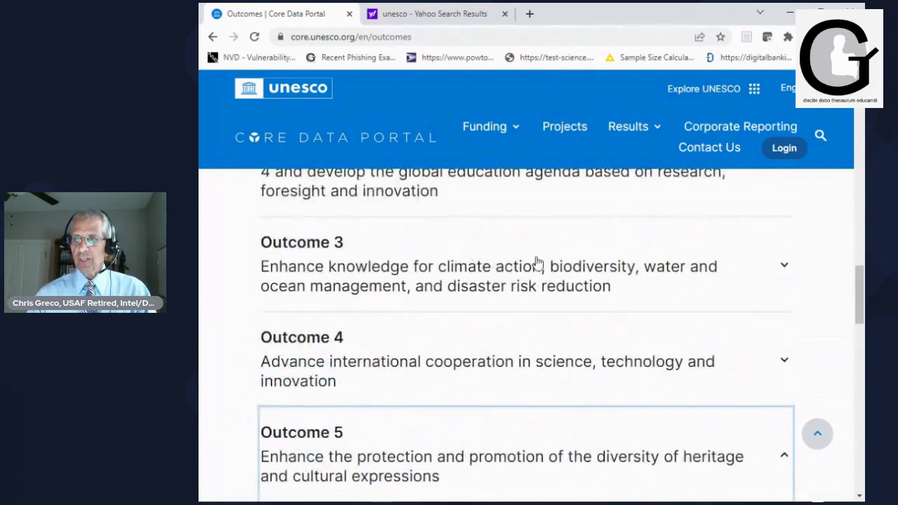
scroll(533, 302, "down", 2)
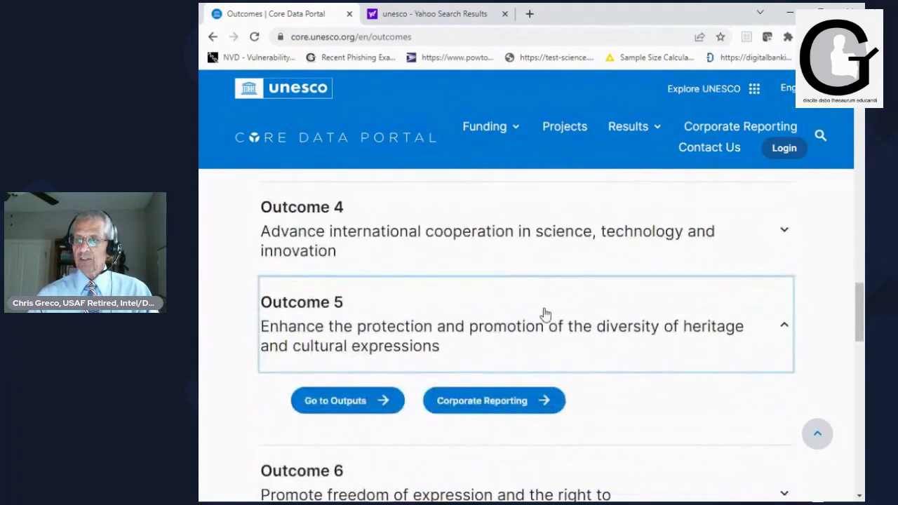
left_click(371, 400)
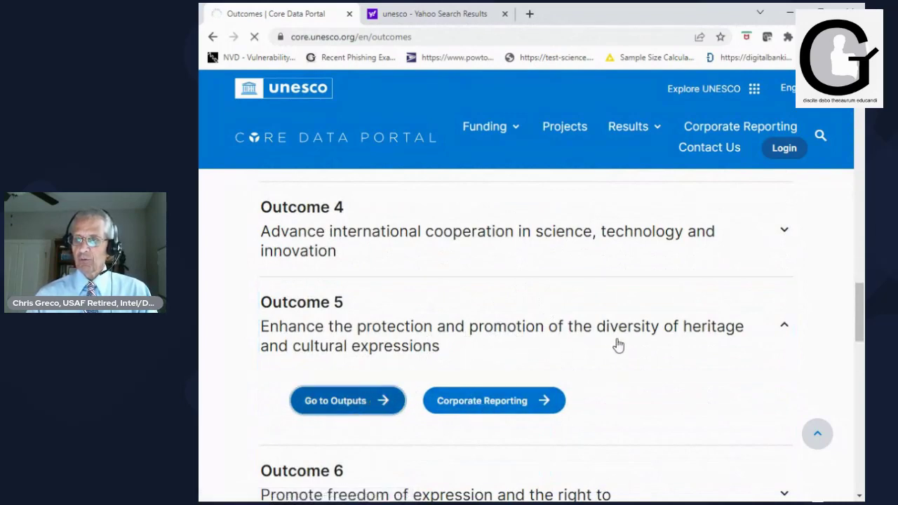
- Review Outcome 5's sector outputs for Culture, Communication and information, and the UNESCO Institute for Statistics
scroll(502, 290, "down", 4)
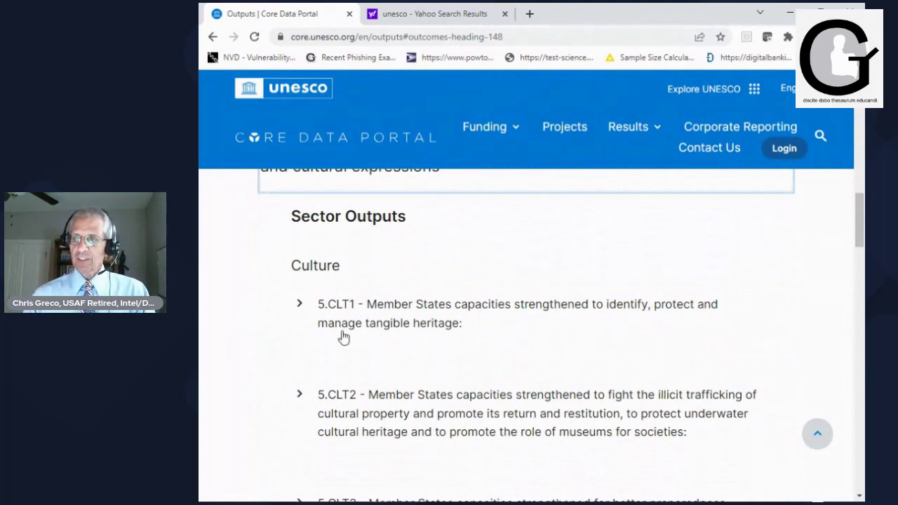
scroll(449, 329, "down", 2)
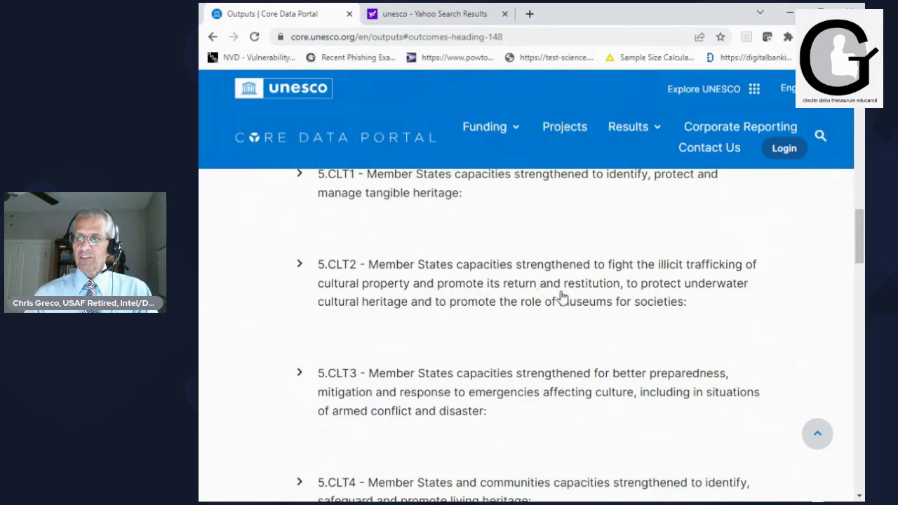
scroll(448, 302, "down", 6)
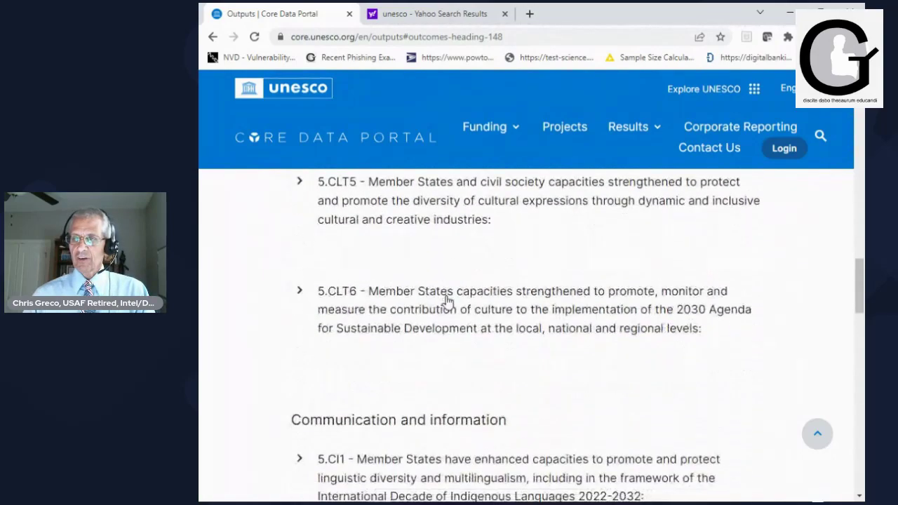
scroll(449, 301, "up", 7)
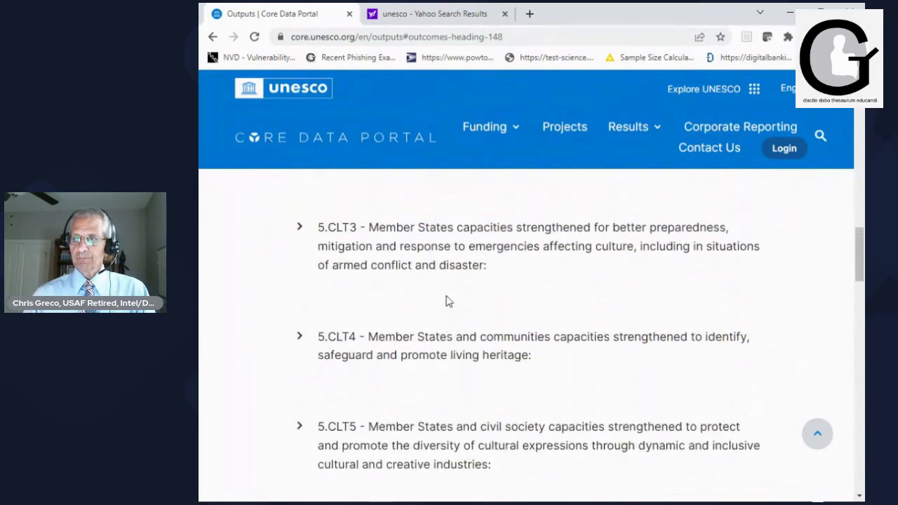
scroll(447, 301, "down", 7)
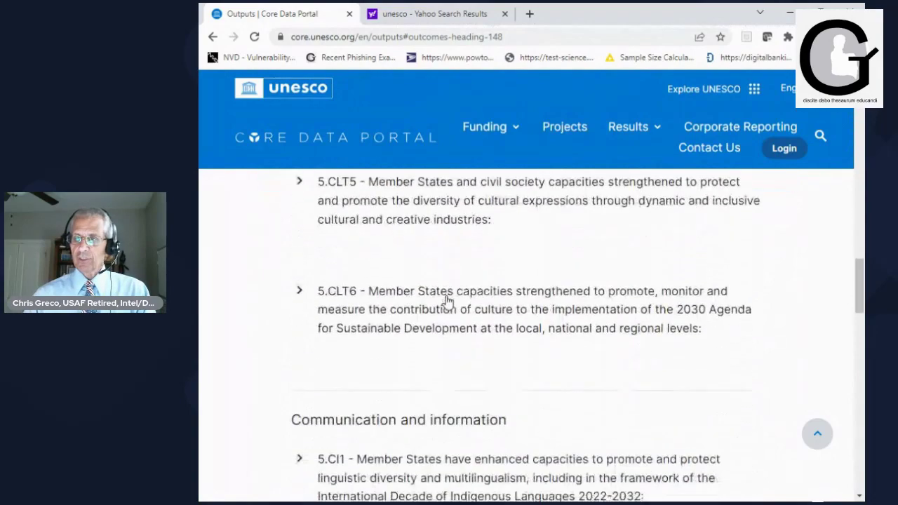
scroll(446, 300, "down", 3)
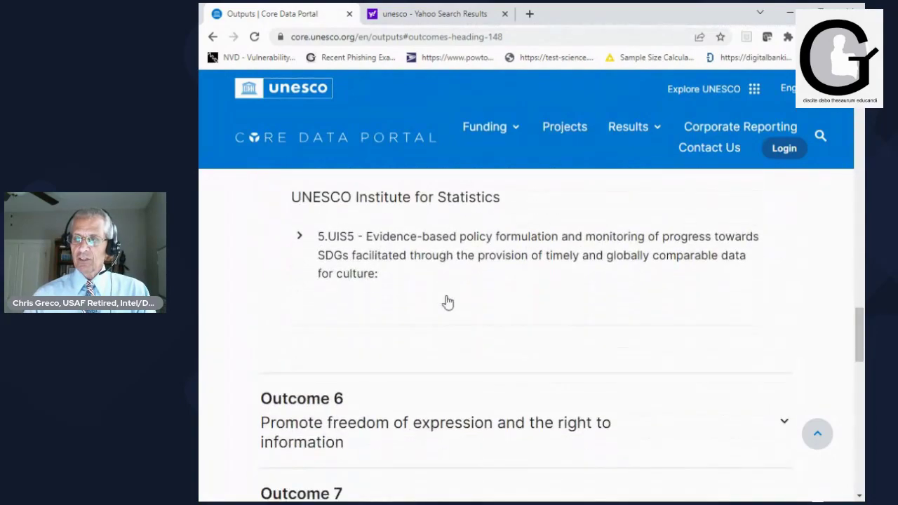
scroll(446, 302, "up", 1)
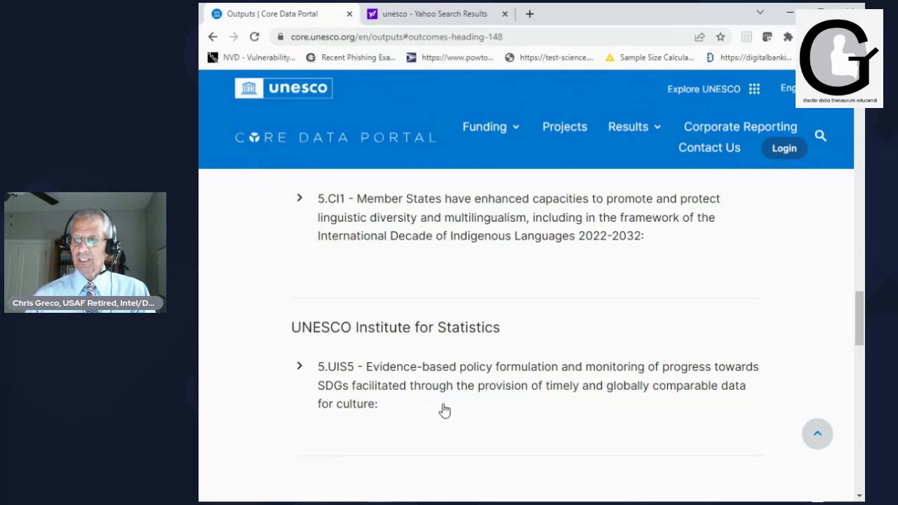
scroll(443, 409, "up", 2)
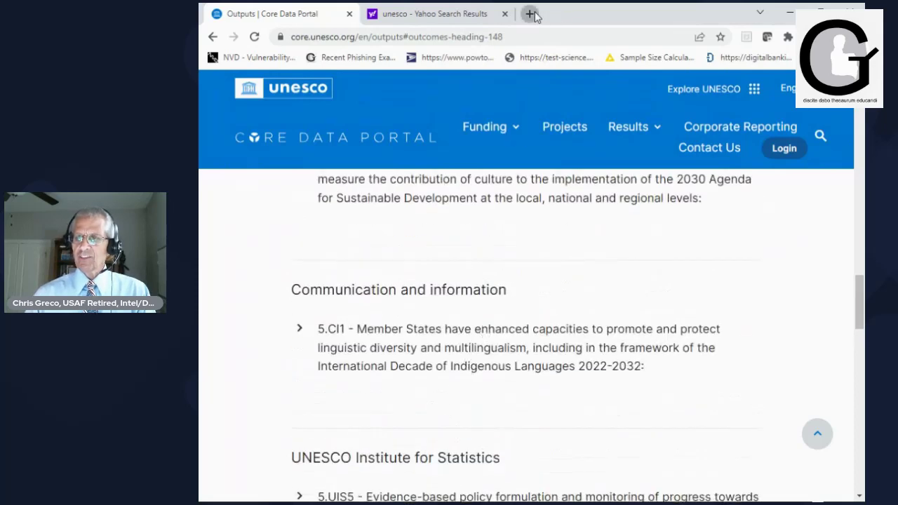
- Search the web for "SDG UNESCO" in a new browser tab
left_click(531, 14)
type("SD")
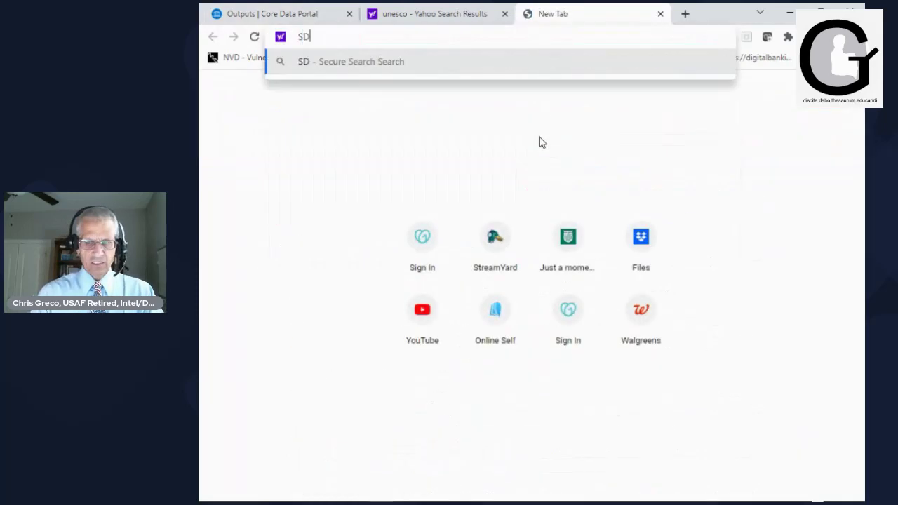
type("G UNESCO")
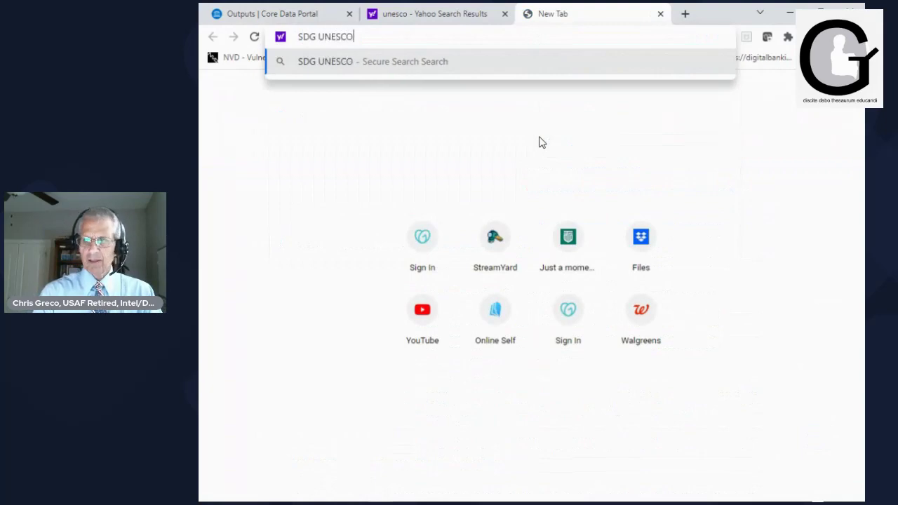
key("Return")
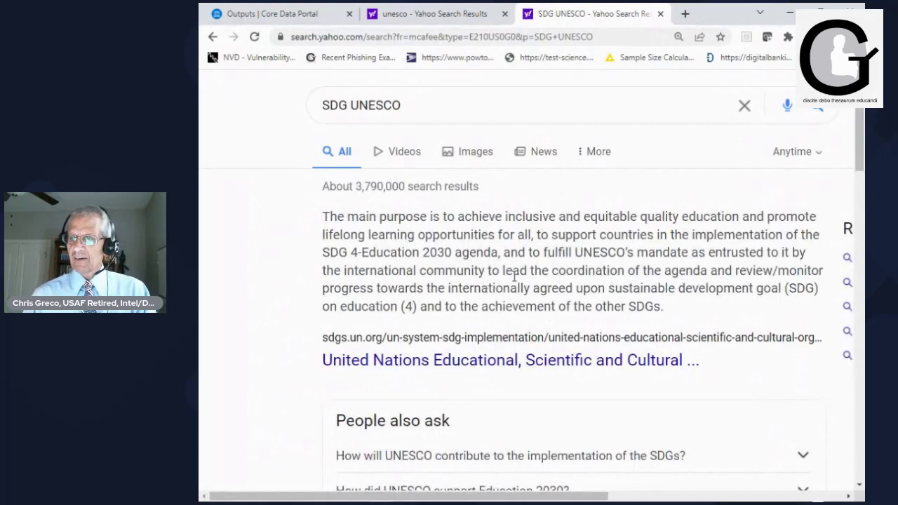
- Read the answer to "How will UNESCO contribute to the implementation of the SDGs?" and look over the related search results
scroll(514, 276, "down", 1)
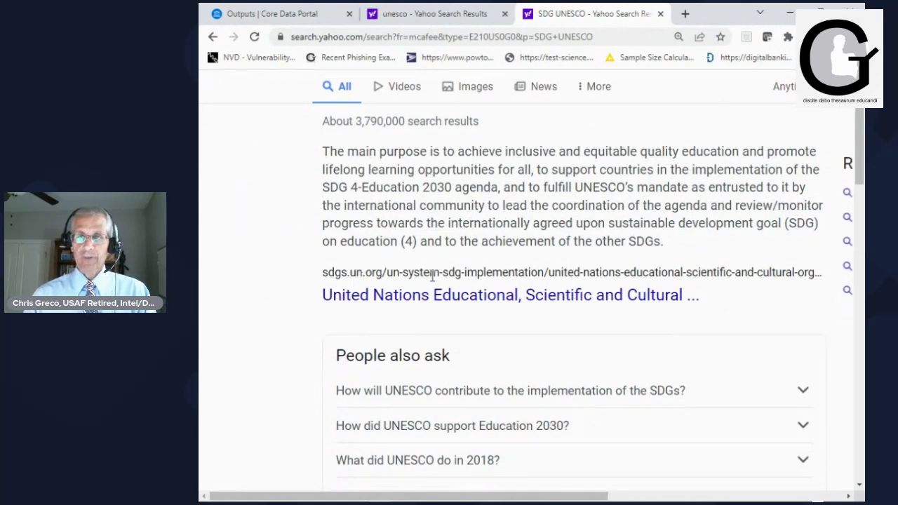
scroll(469, 291, "down", 2)
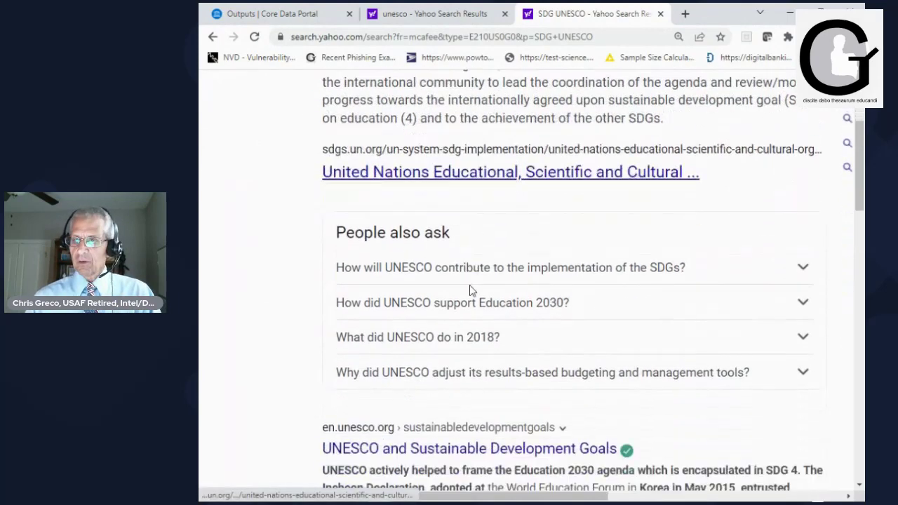
left_click(503, 264)
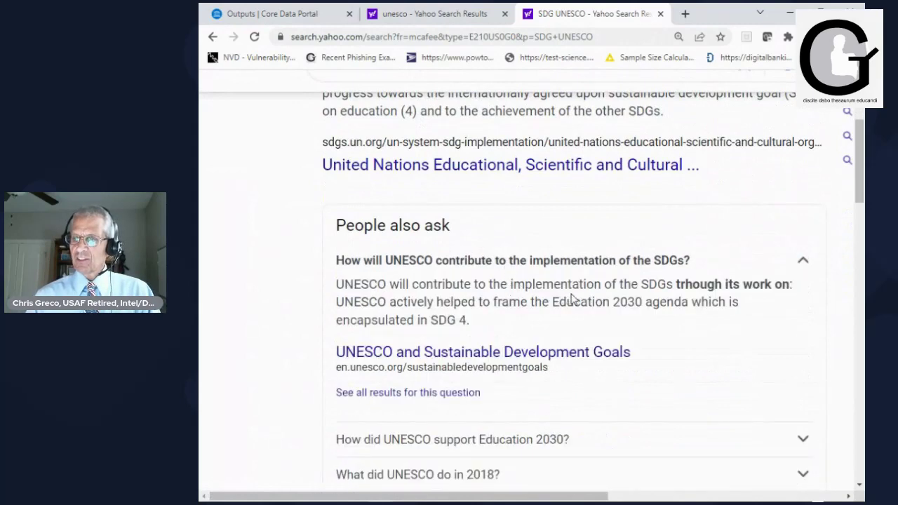
scroll(586, 303, "down", 3)
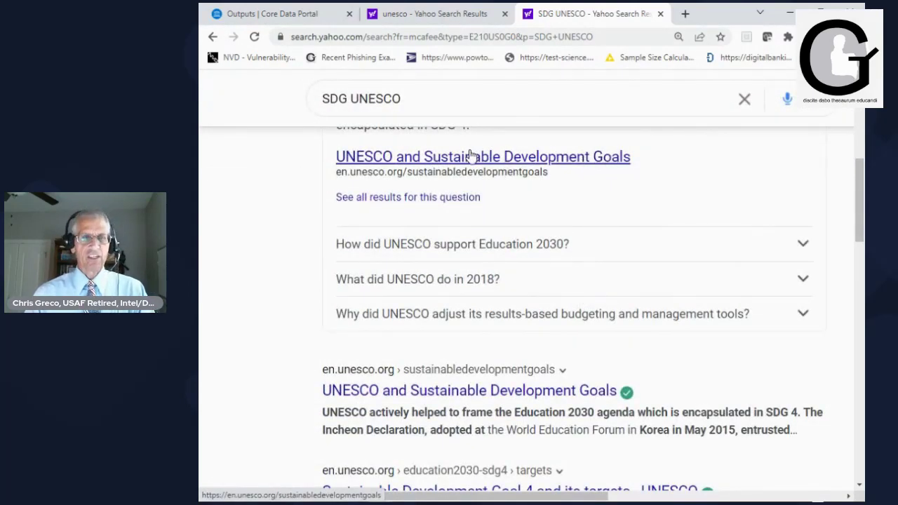
- Close both Yahoo search tabs and open the Core Data Portal's Uses of Funding page
left_click(661, 14)
left_click(505, 14)
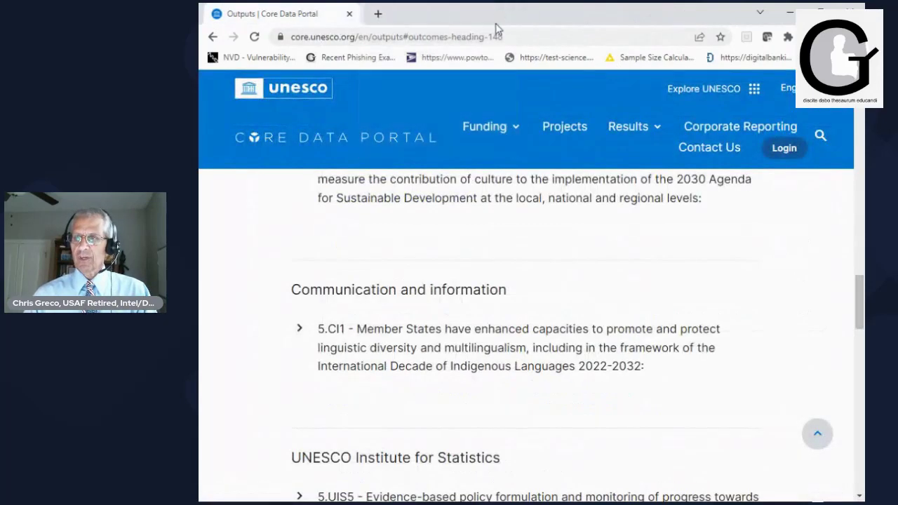
left_click(489, 127)
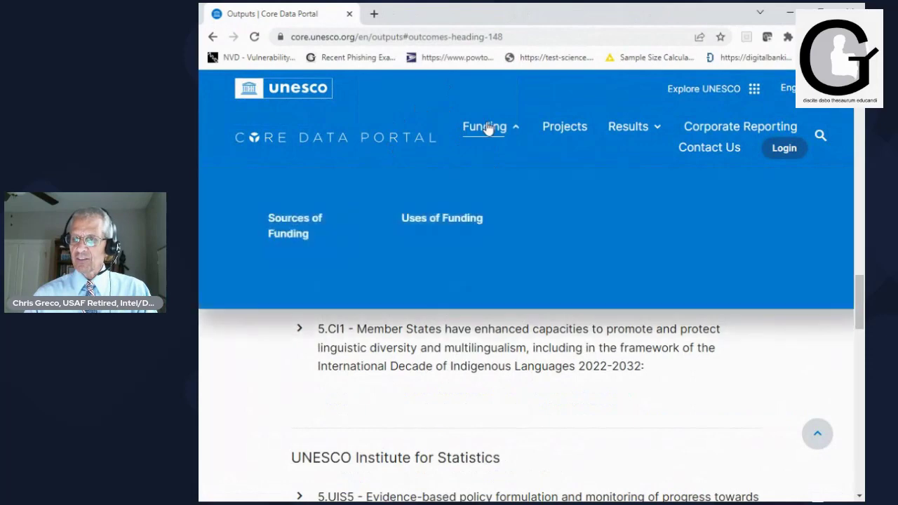
left_click(433, 220)
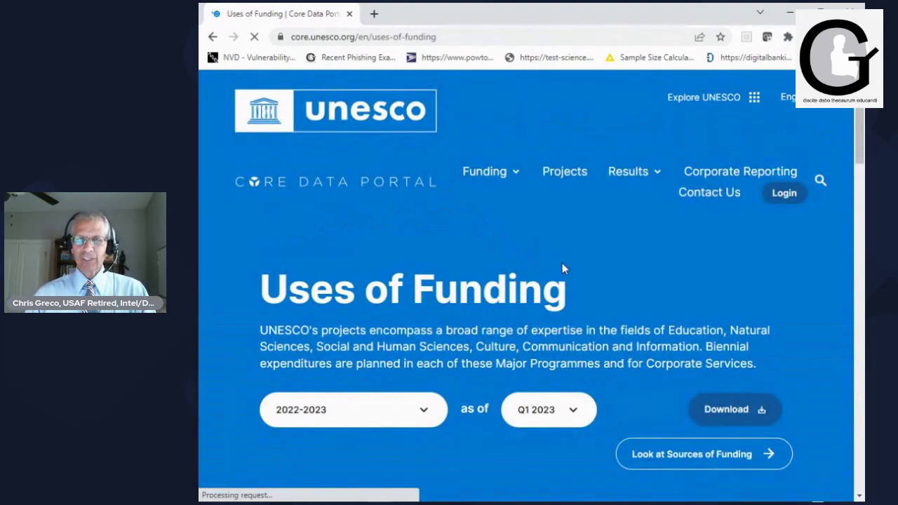
- Examine the overall plan and planned expenditure by programme, including the funding type of the Communication and Public Engagement bar
scroll(554, 261, "down", 6)
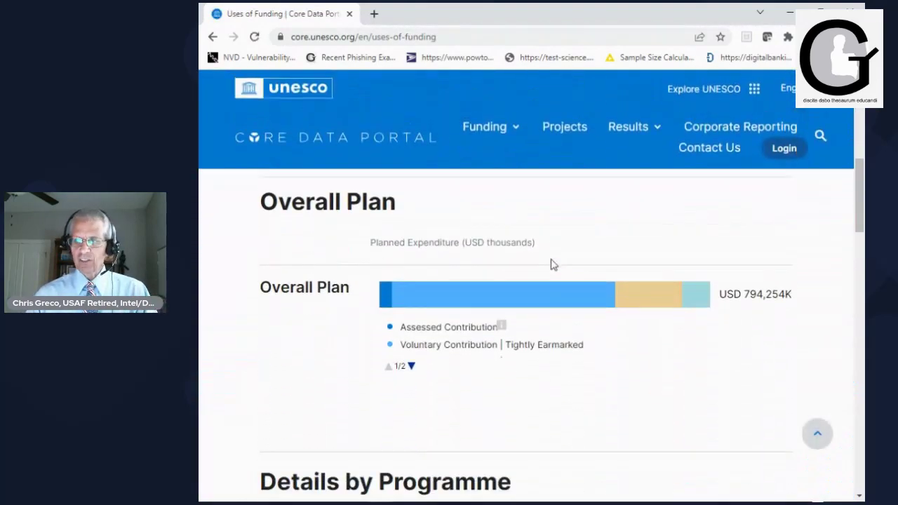
scroll(599, 327, "down", 5)
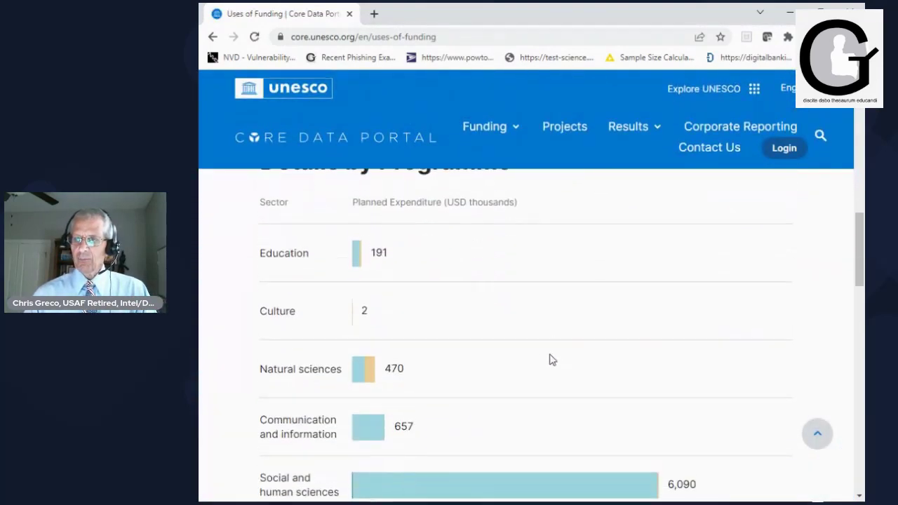
scroll(447, 328, "down", 2)
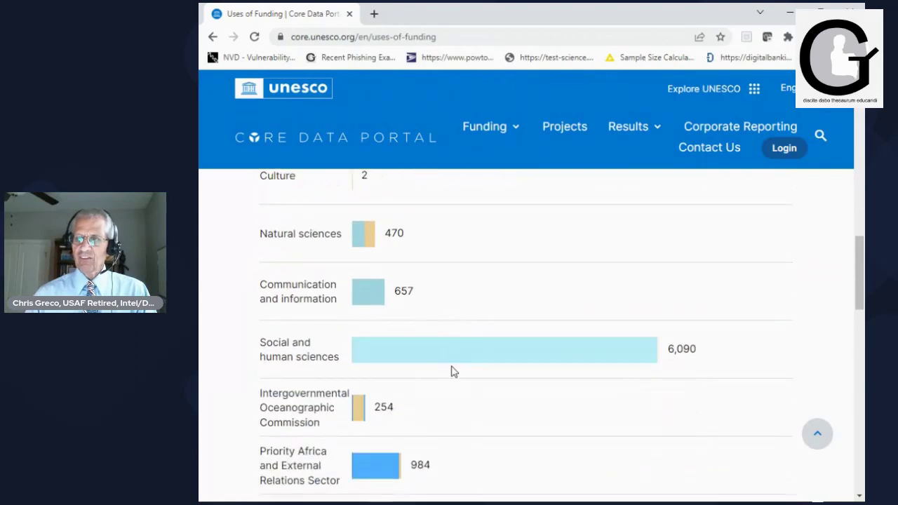
scroll(470, 369, "down", 4)
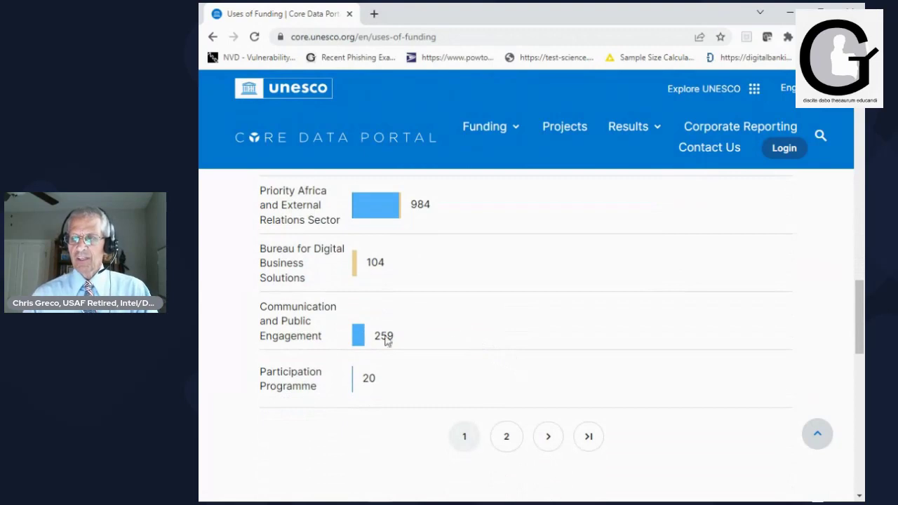
mouse_move(359, 336)
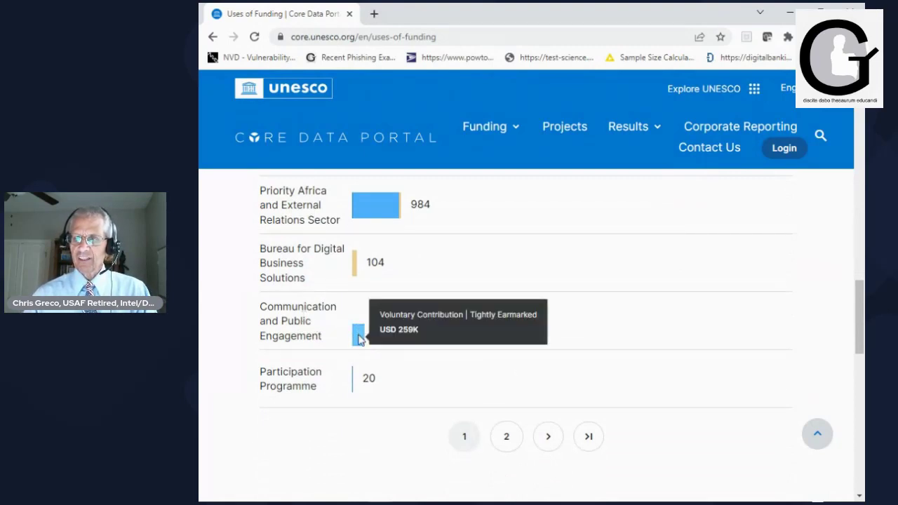
- Review the planned expenditure by sector, comparing Education, Natural sciences, and Social and human sciences with the other programmes
scroll(503, 327, "up", 6)
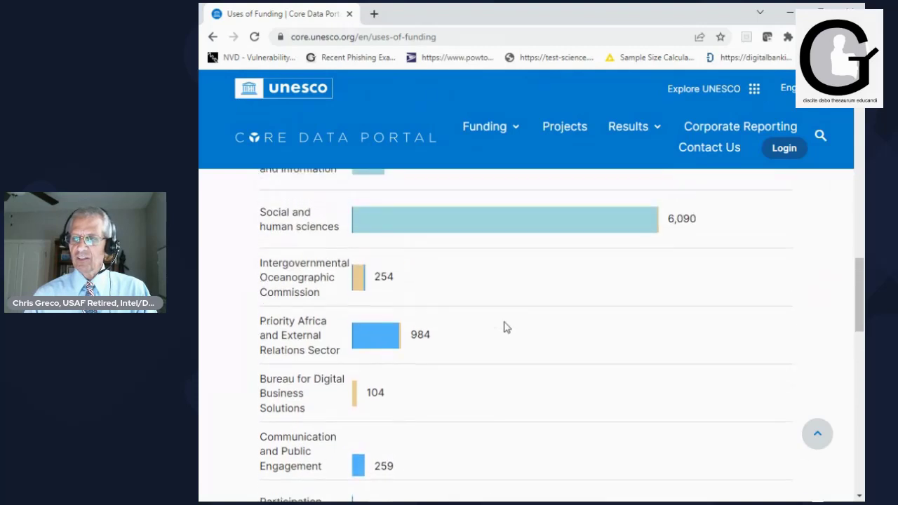
scroll(504, 327, "up", 1)
scroll(502, 327, "down", 3)
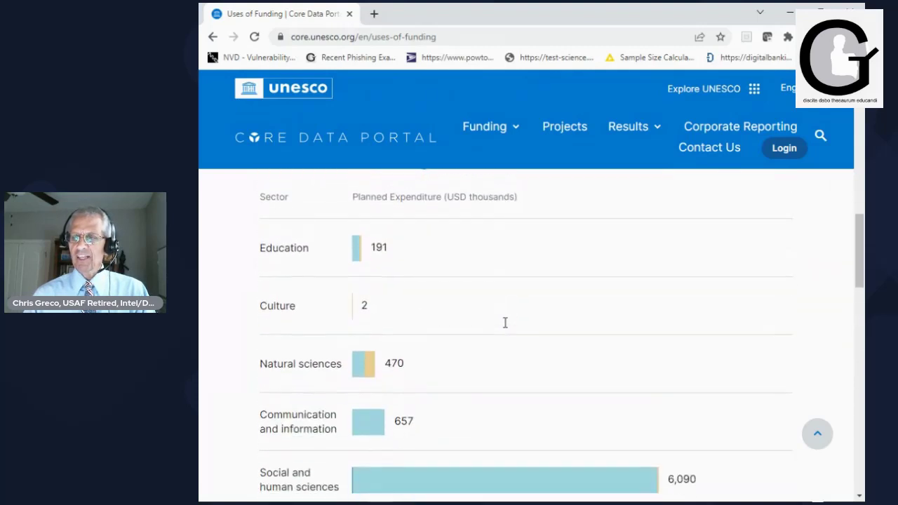
scroll(502, 327, "down", 1)
mouse_move(377, 354)
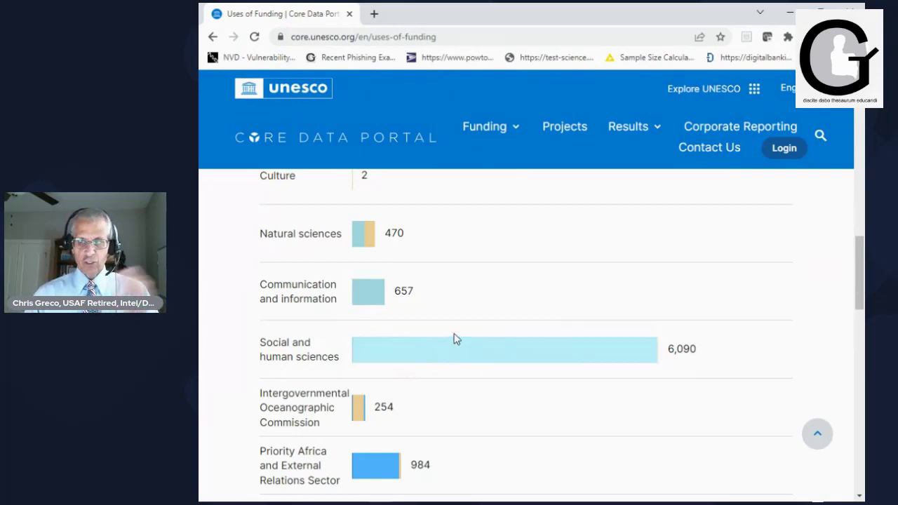
- Open the portal's Projects page and check the planned amounts for countries such as Mali, Congo, India and Thailand on the world map
left_click(567, 134)
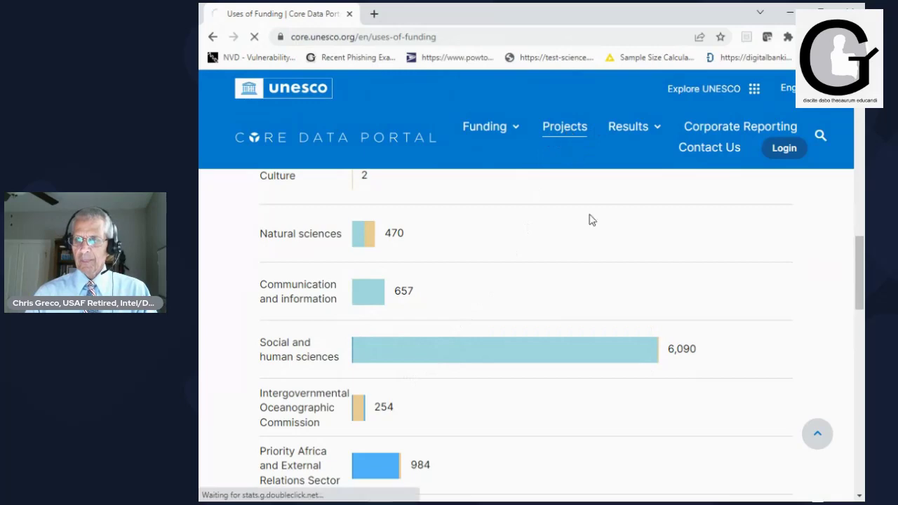
scroll(537, 234, "down", 8)
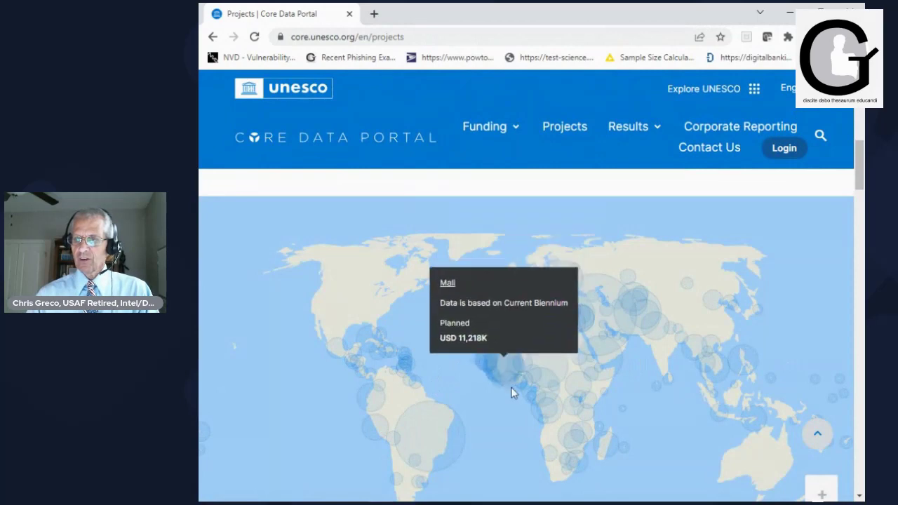
mouse_move(554, 402)
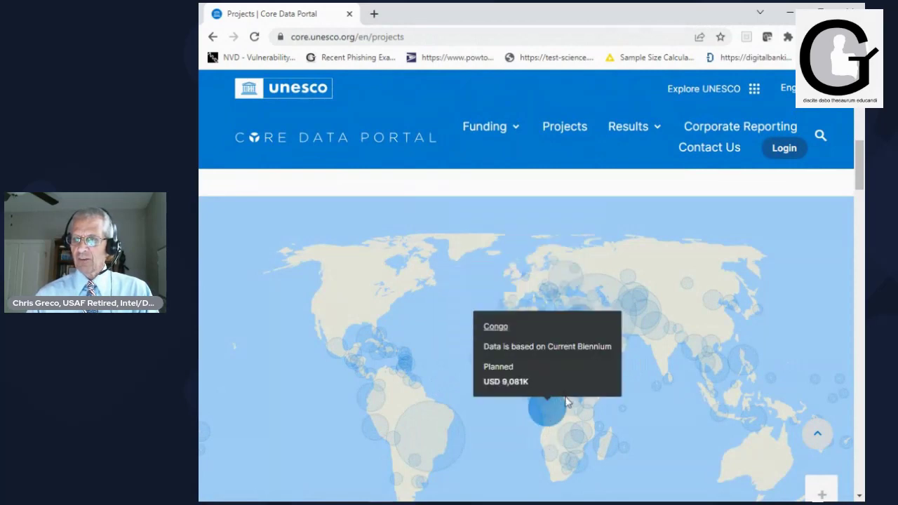
mouse_move(658, 324)
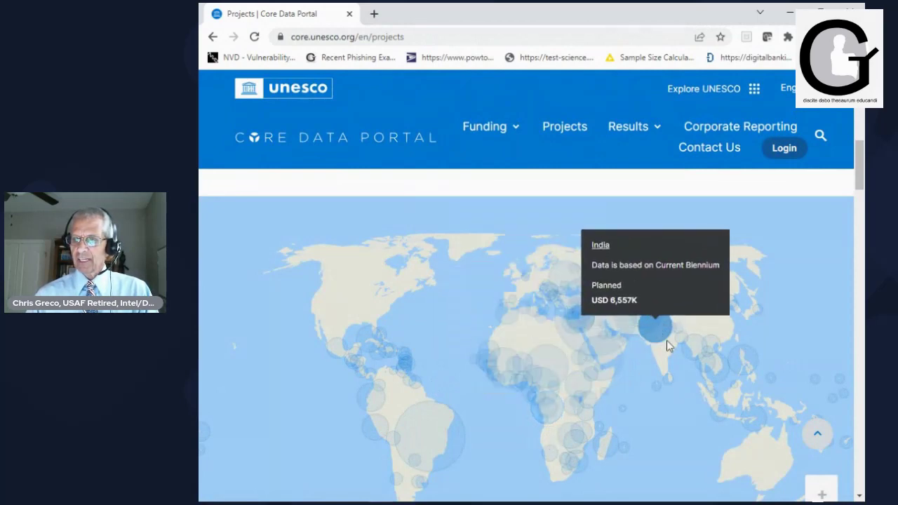
mouse_move(685, 354)
mouse_move(709, 375)
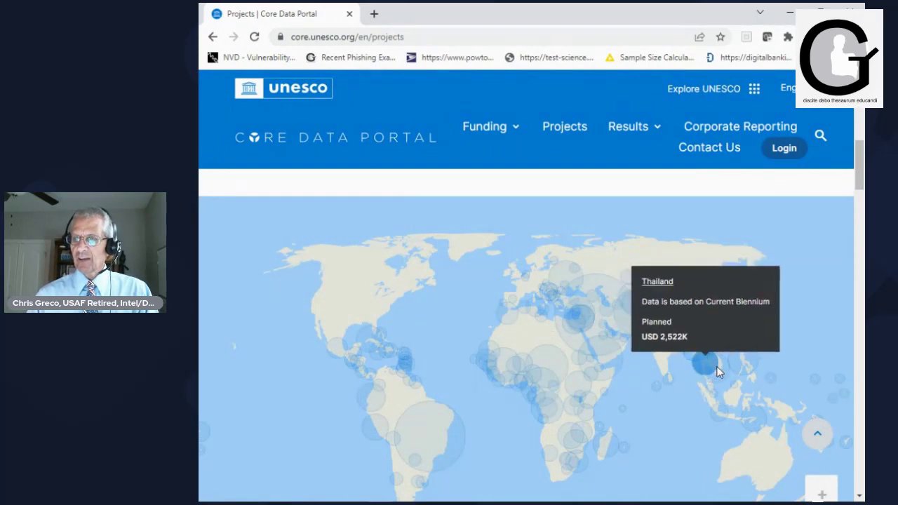
mouse_move(761, 419)
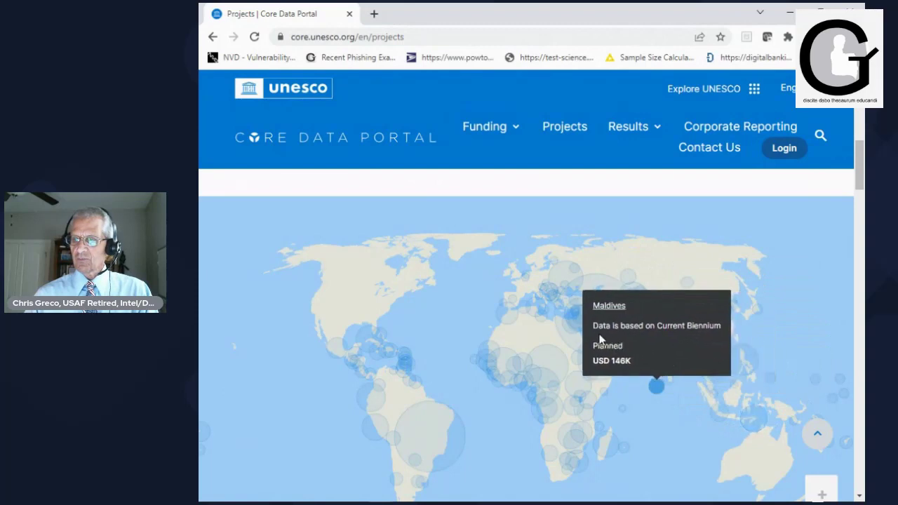
mouse_move(561, 327)
mouse_move(500, 349)
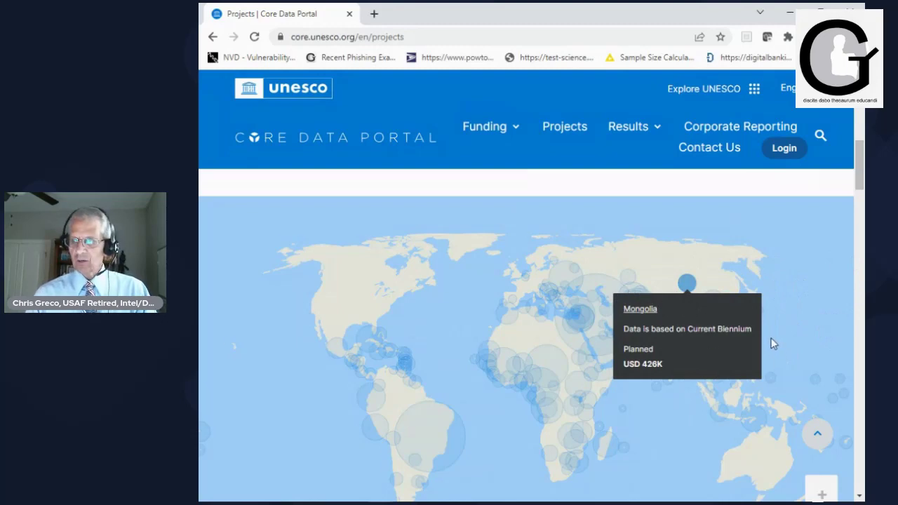
- Compare the planned amounts for Asian countries on the projects map, including Myanmar, India, Bangladesh and China
scroll(771, 344, "up", 2)
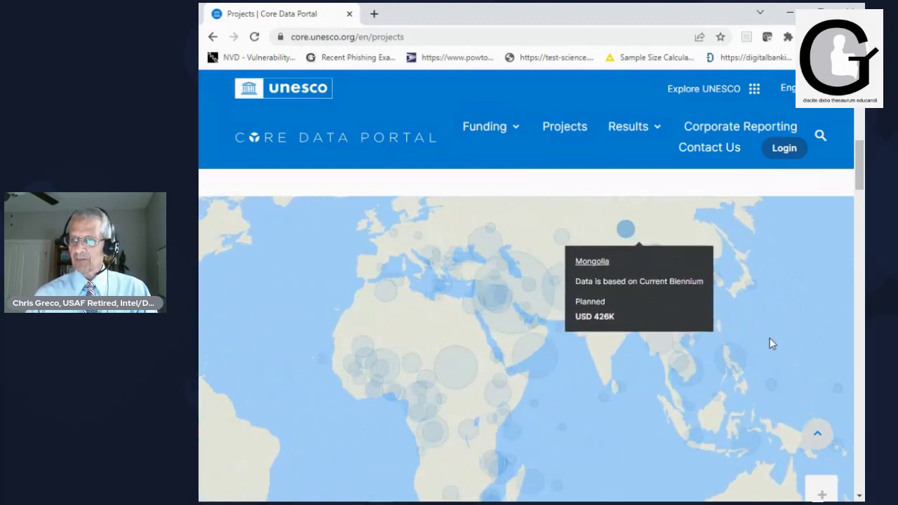
scroll(769, 343, "up", 2)
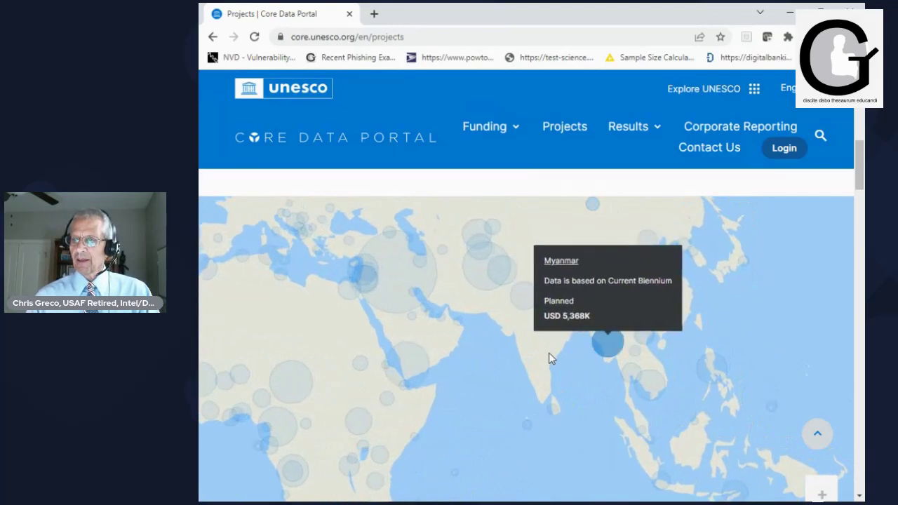
mouse_move(523, 301)
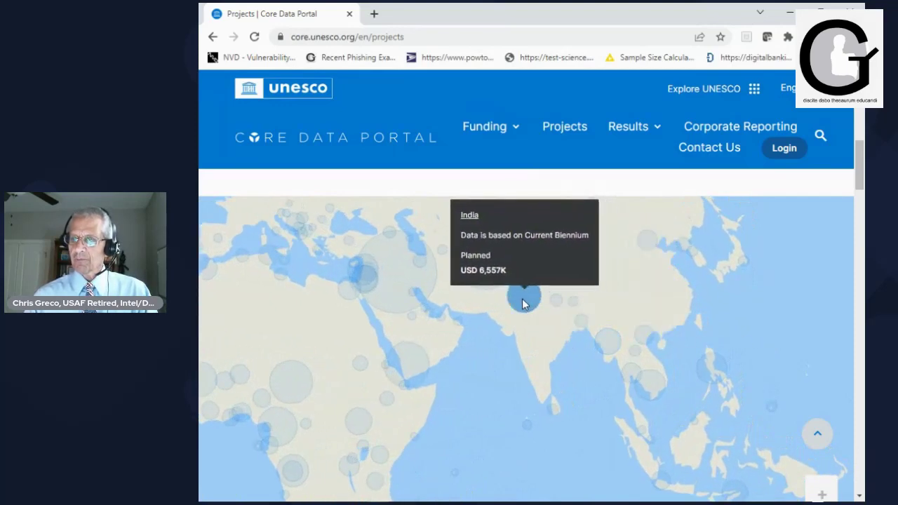
mouse_move(555, 302)
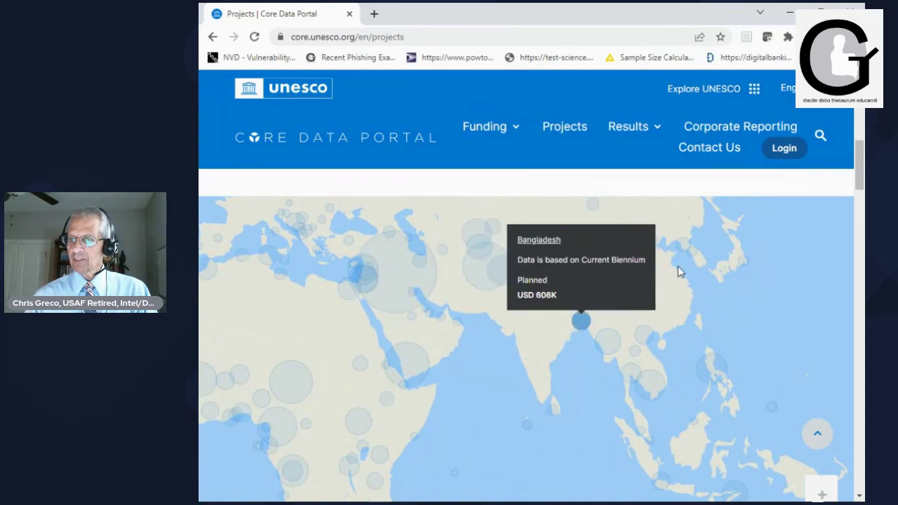
mouse_move(648, 242)
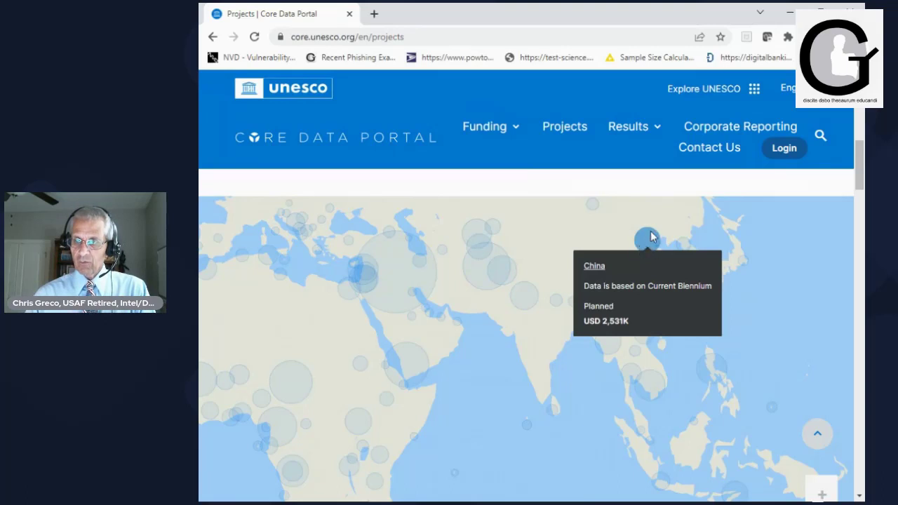
- Inspect the China marker on the projects map up close for its planned amount
scroll(646, 240, "up", 1)
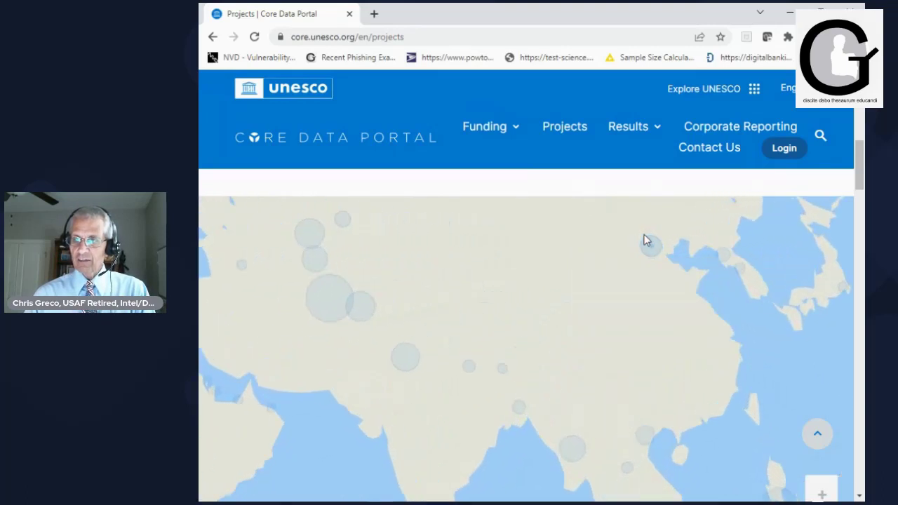
scroll(650, 251, "up", 1)
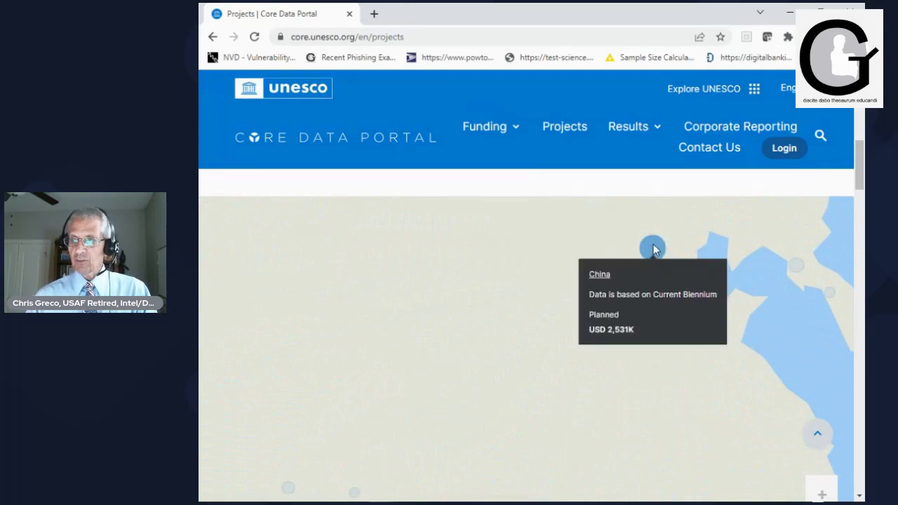
right_click(652, 246)
left_click(627, 251)
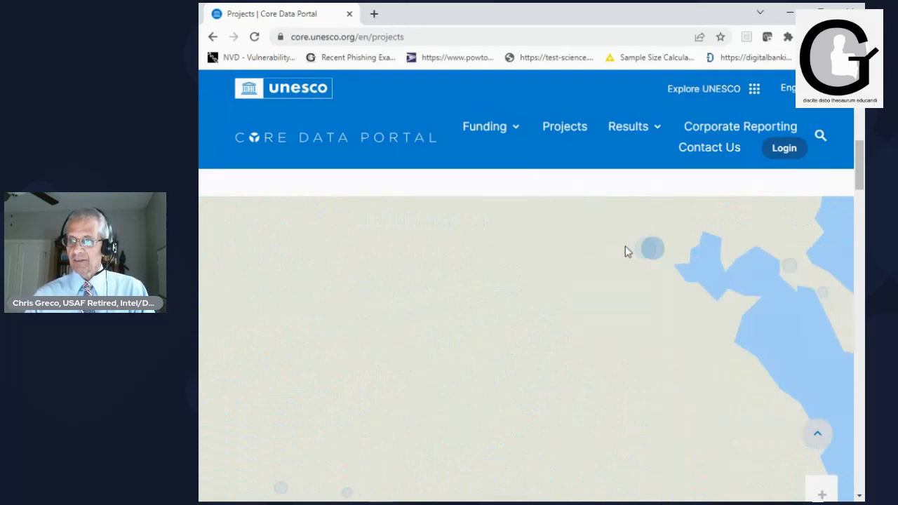
mouse_move(638, 252)
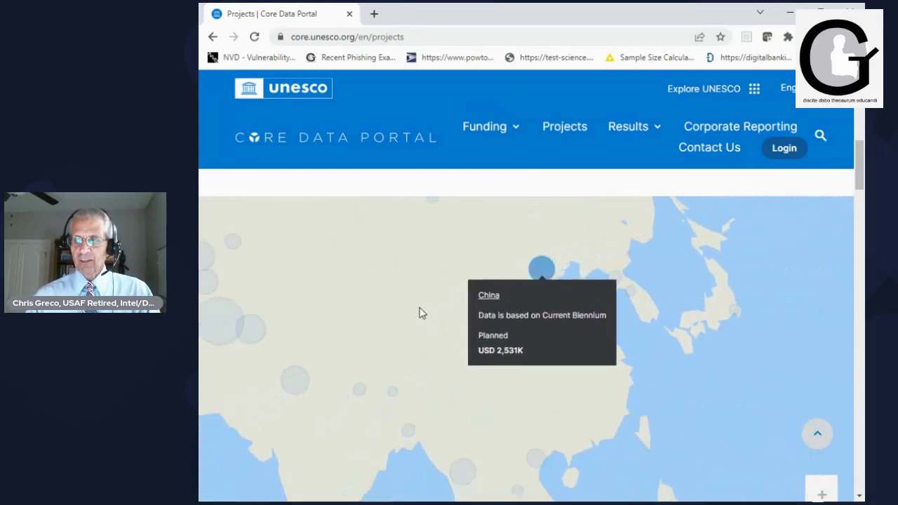
- Switch to the Sources of Funding workbook in Excel and look over the full contributor list, contributions, population and dollars-per-person columns
mouse_move(493, 499)
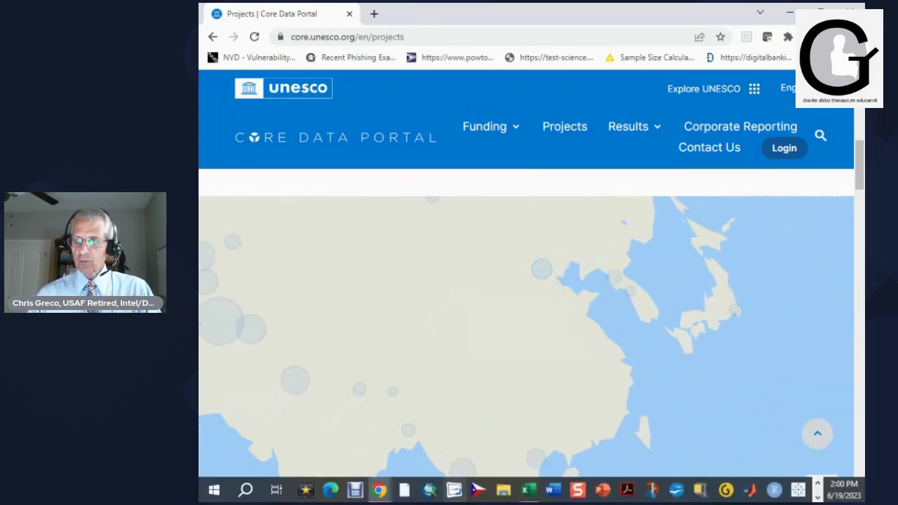
left_click(528, 490)
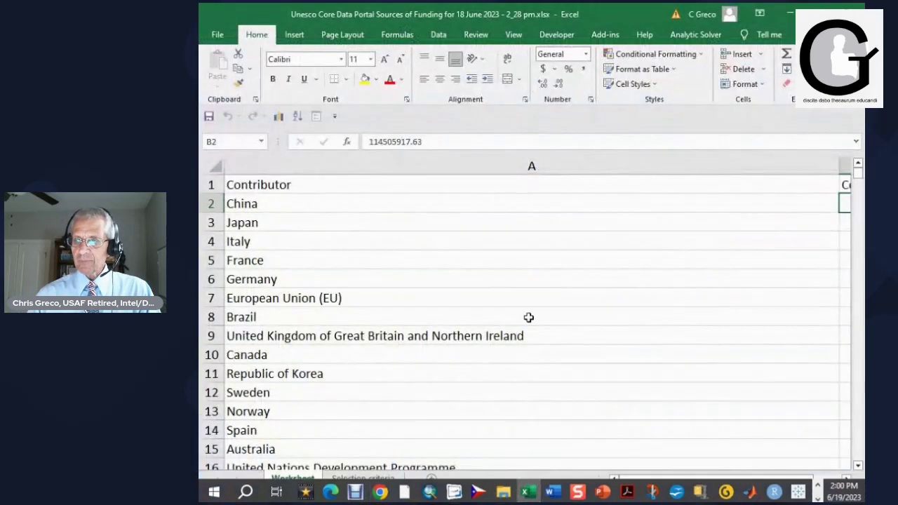
scroll(587, 303, "down", 2)
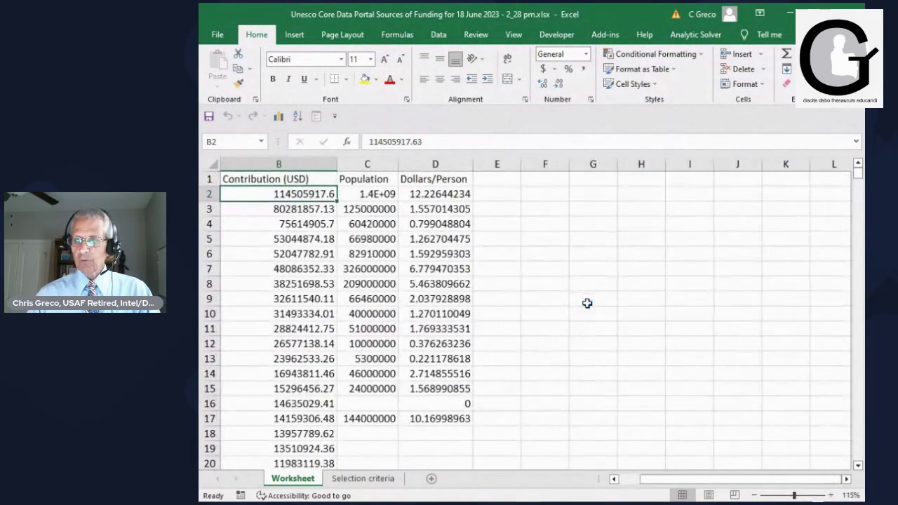
left_click_drag(641, 478, 615, 477)
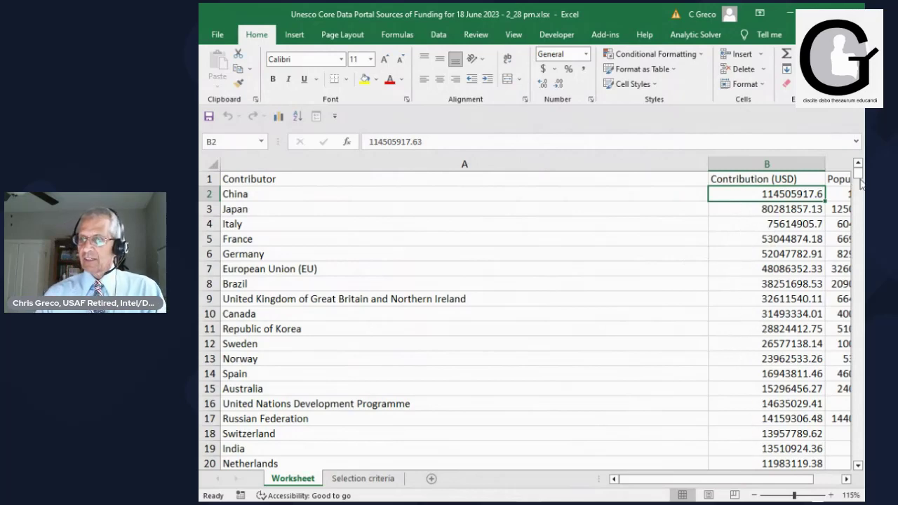
left_click_drag(857, 171, 857, 456)
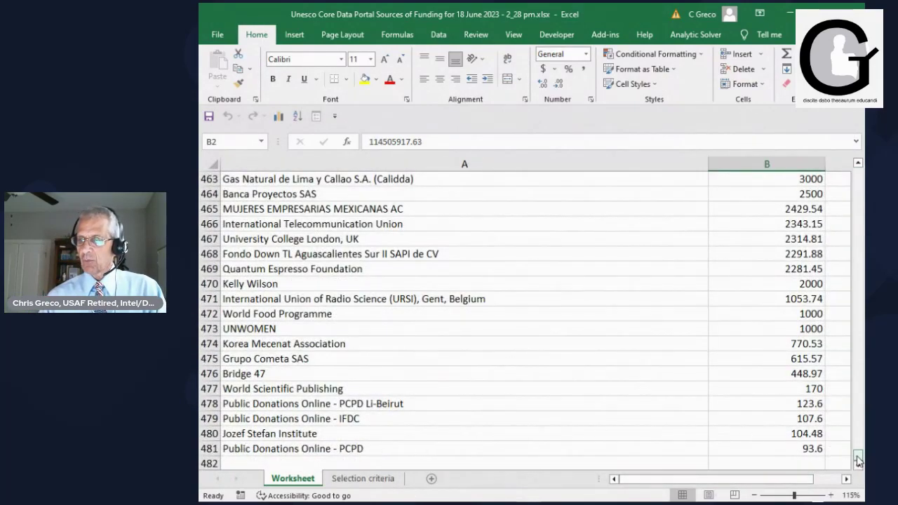
left_click_drag(857, 459, 847, 184)
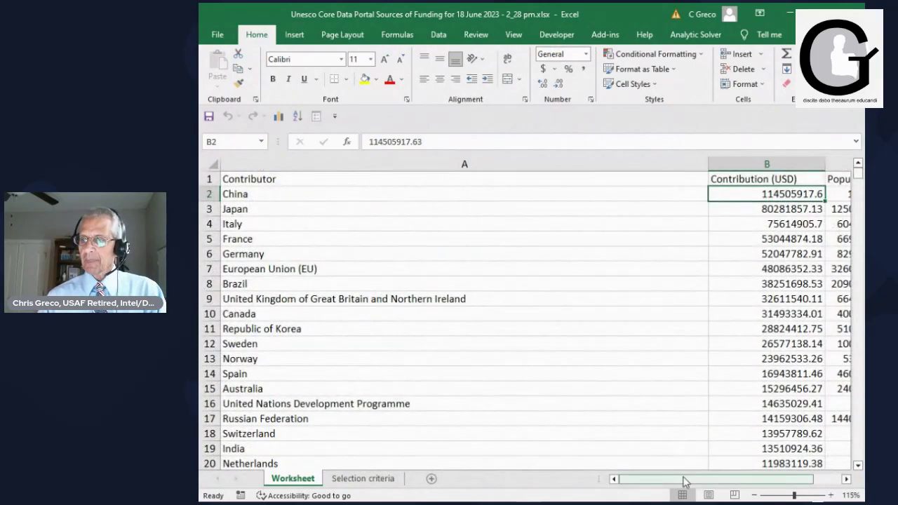
left_click_drag(686, 481, 705, 481)
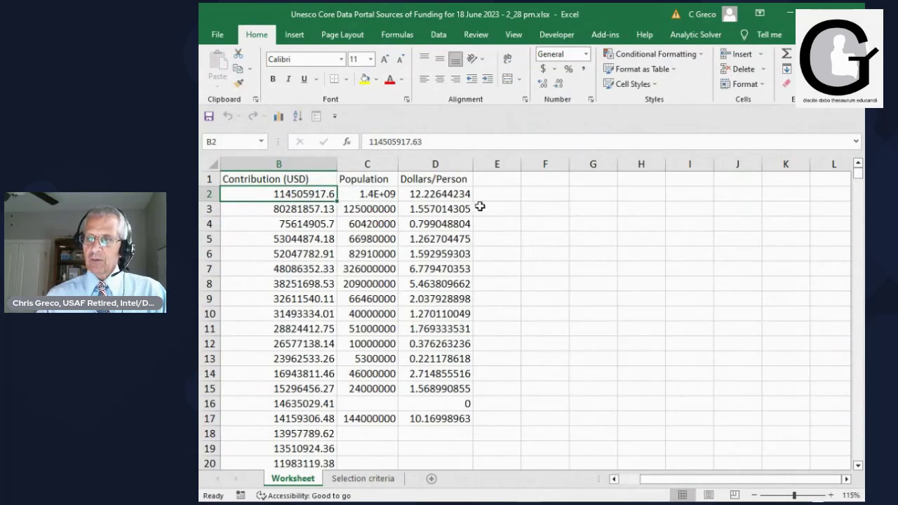
- Fit the Population column's width to its contents and rename the header in D1 to "Person/Dollars"
double_click(398, 163)
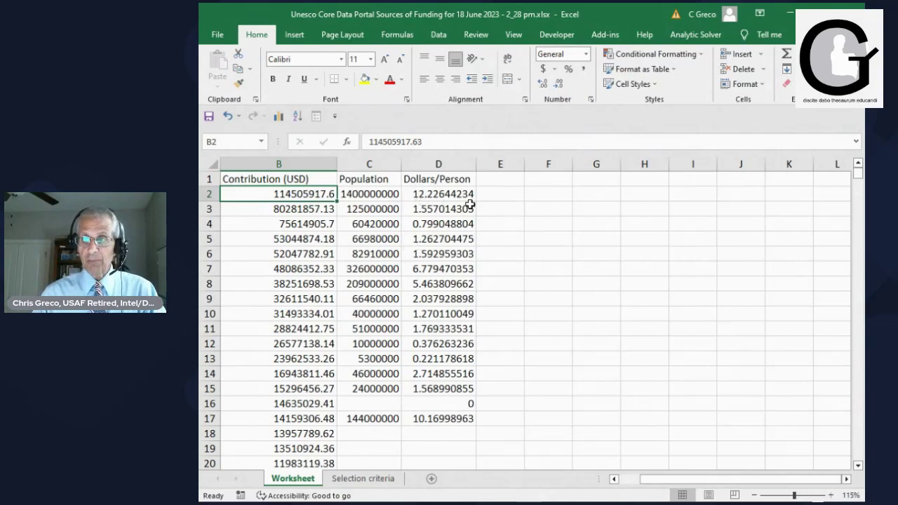
left_click(439, 180)
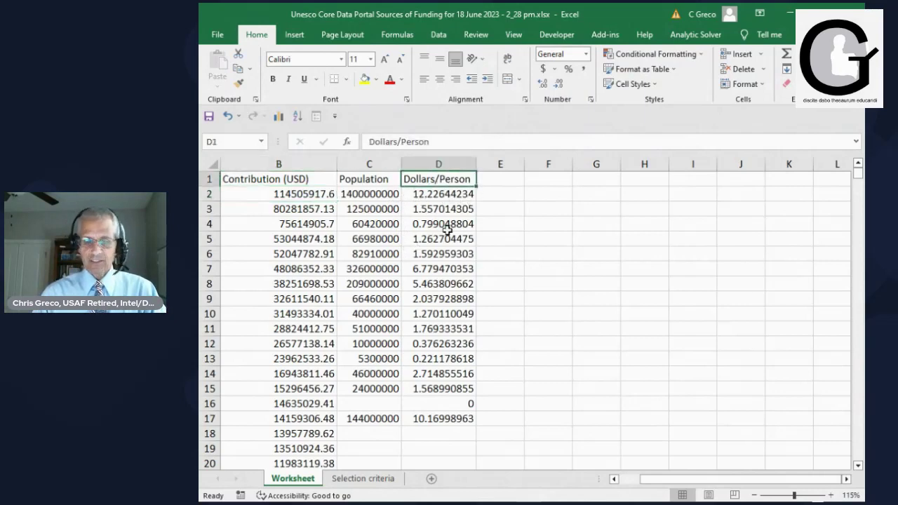
type("Person/")
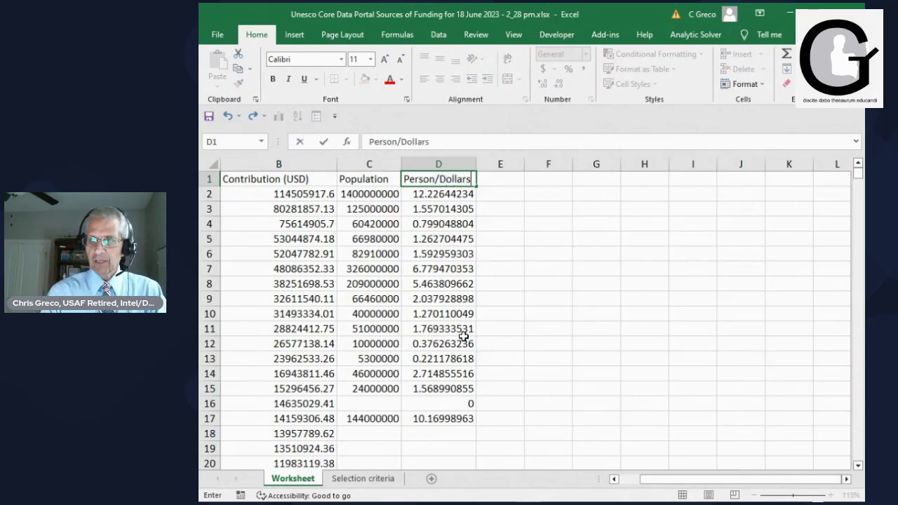
key("Return")
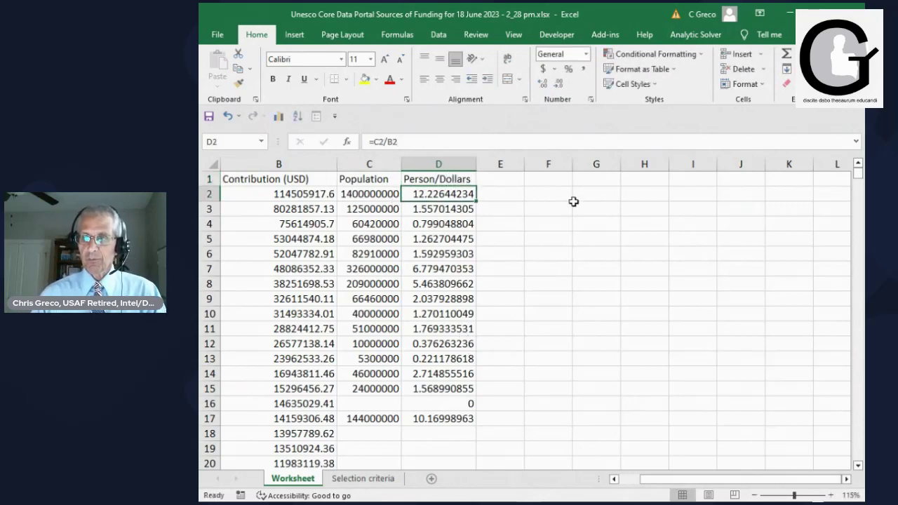
- Calculate China's contribution per person in cell E2 with the formula =B2/C2 and select that cell
left_click(514, 194)
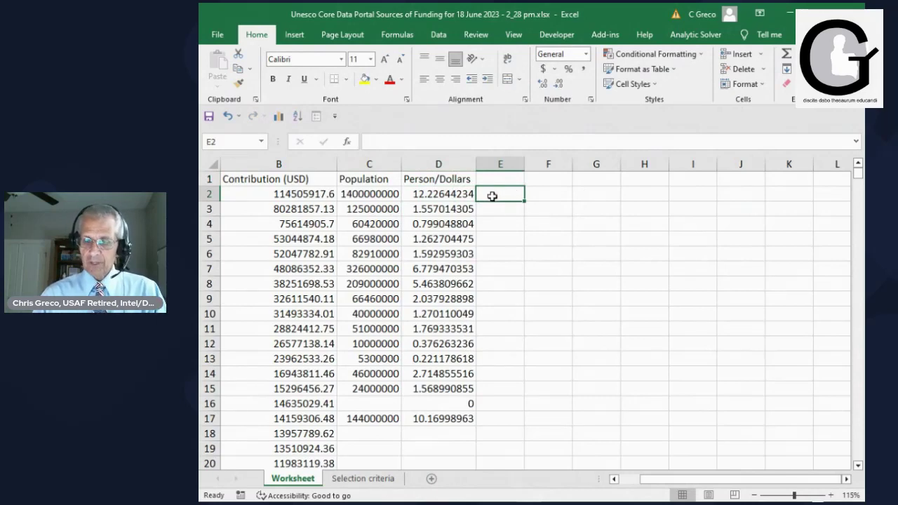
type("=")
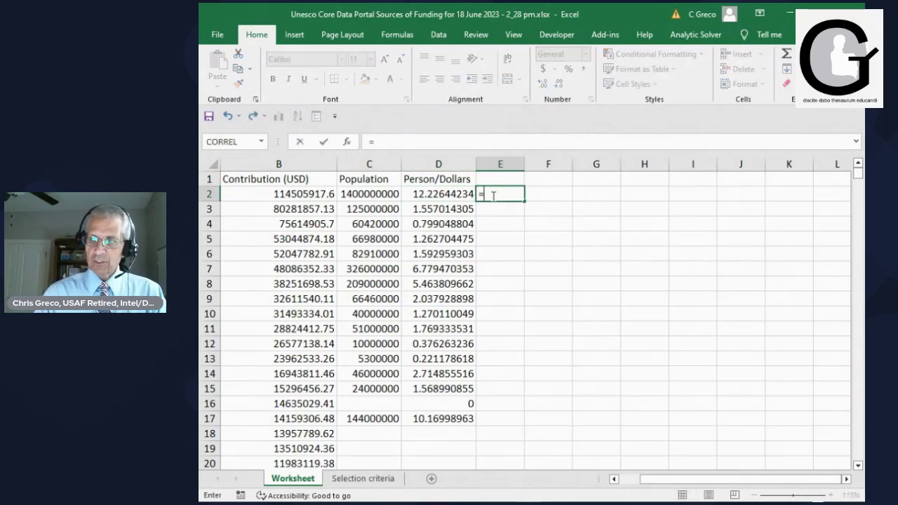
left_click(305, 191)
type("/")
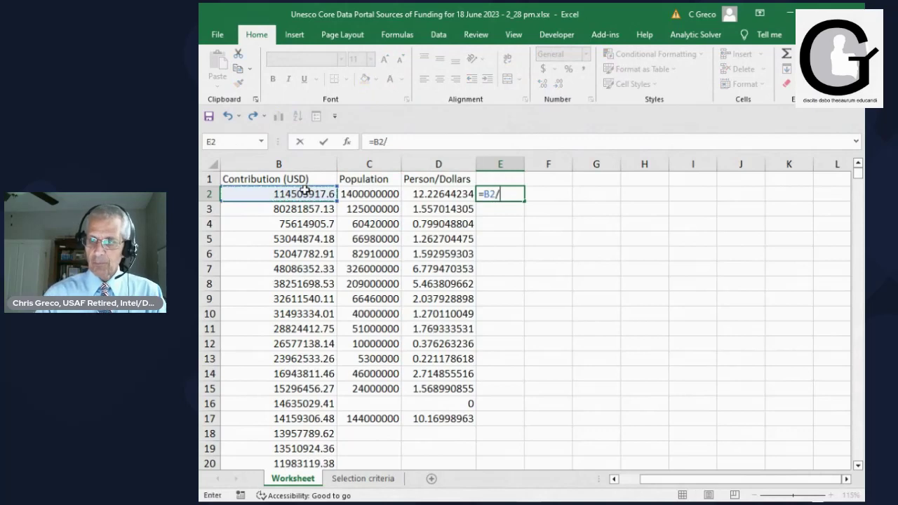
left_click(387, 196)
key("Return")
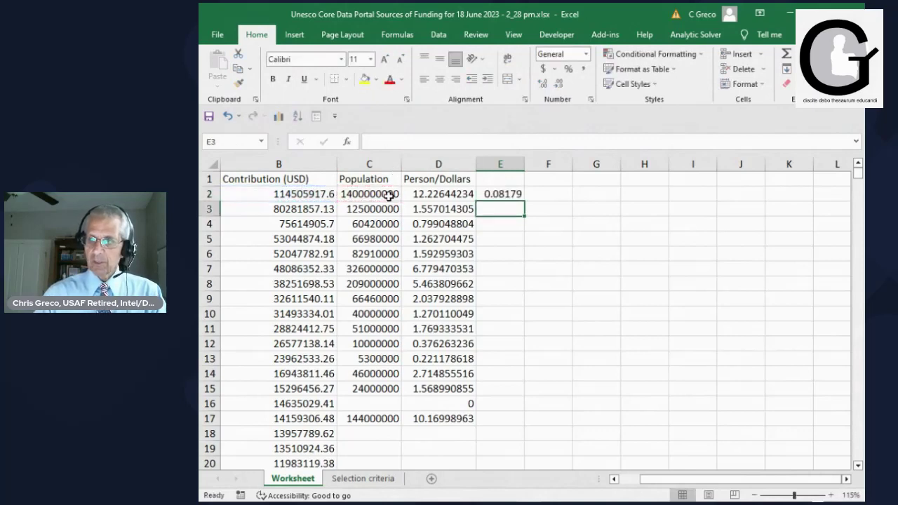
left_click(504, 194)
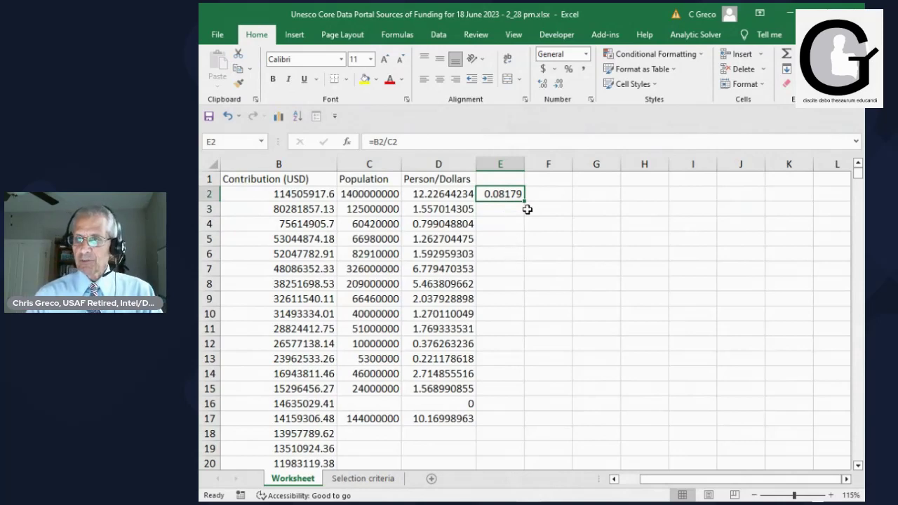
- Copy the E2 formula down through cell E15 and enter the header "Dollars/Person" in E1
left_click_drag(525, 202, 528, 396)
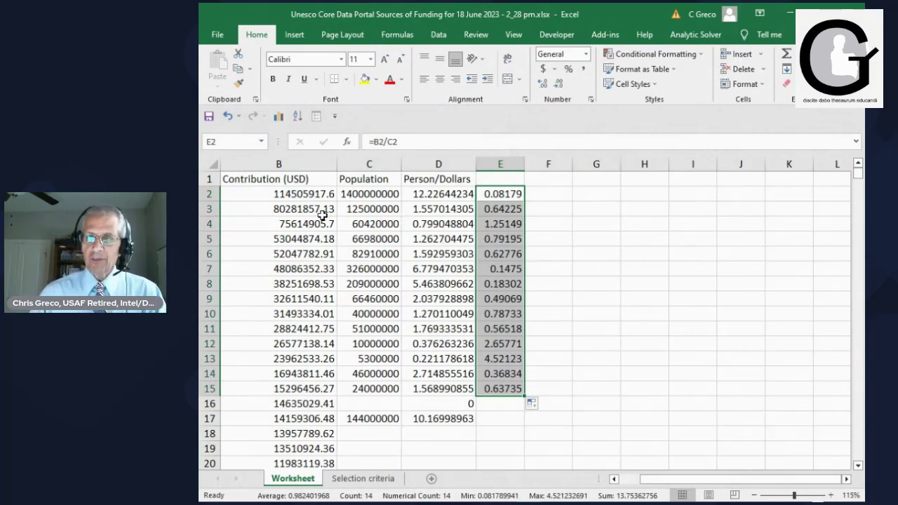
left_click(493, 178)
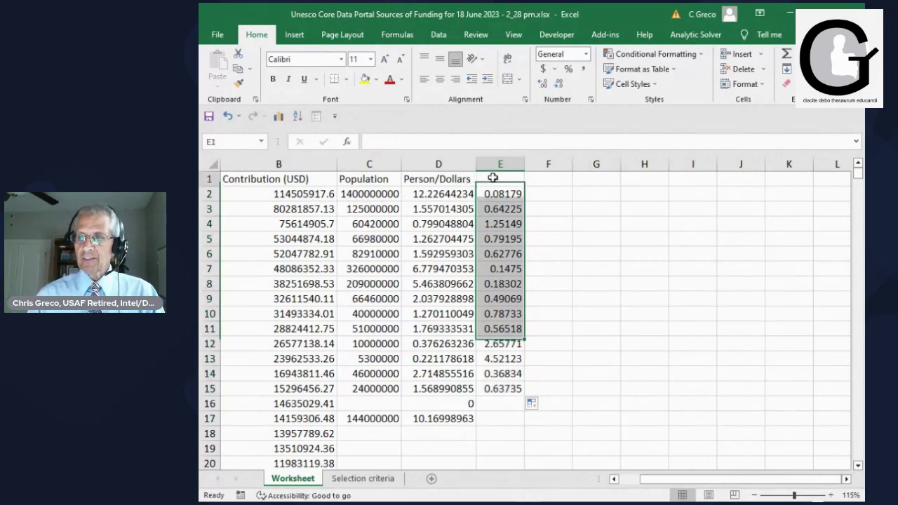
type("Dollars")
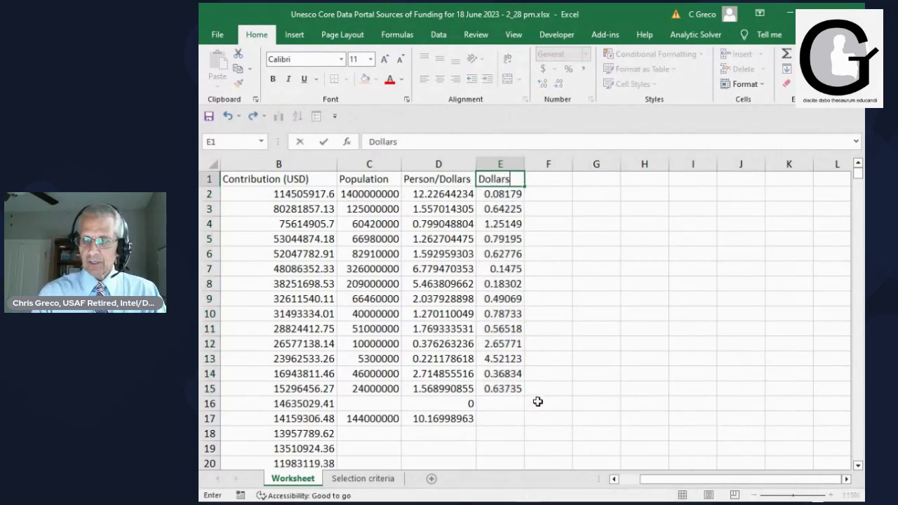
type("/Person")
key("Return")
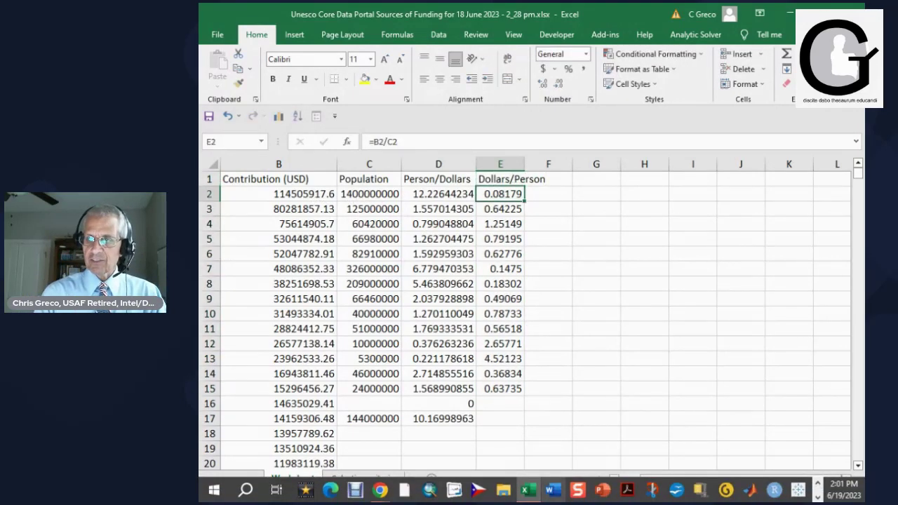
- Fit the Dollars/Person column's width to its contents and narrow the Contributor column until columns A to E fit in view together
double_click(524, 163)
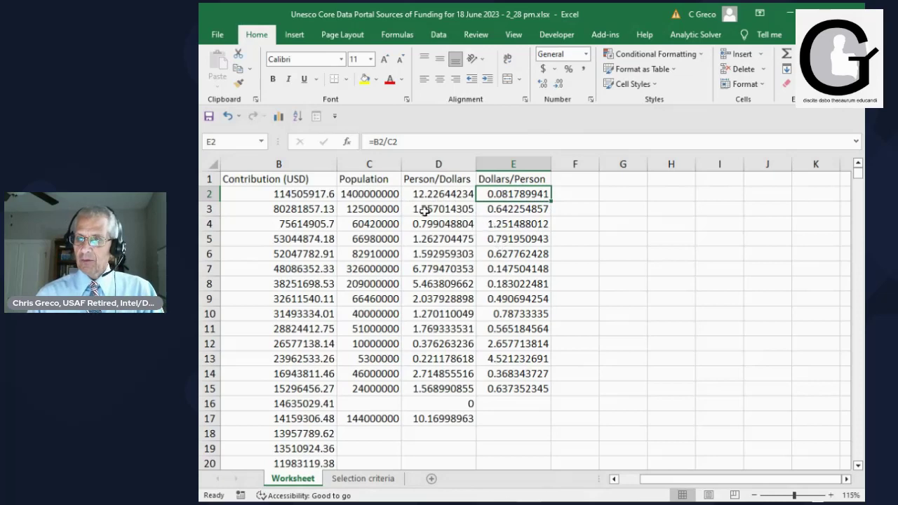
left_click_drag(672, 481, 645, 482)
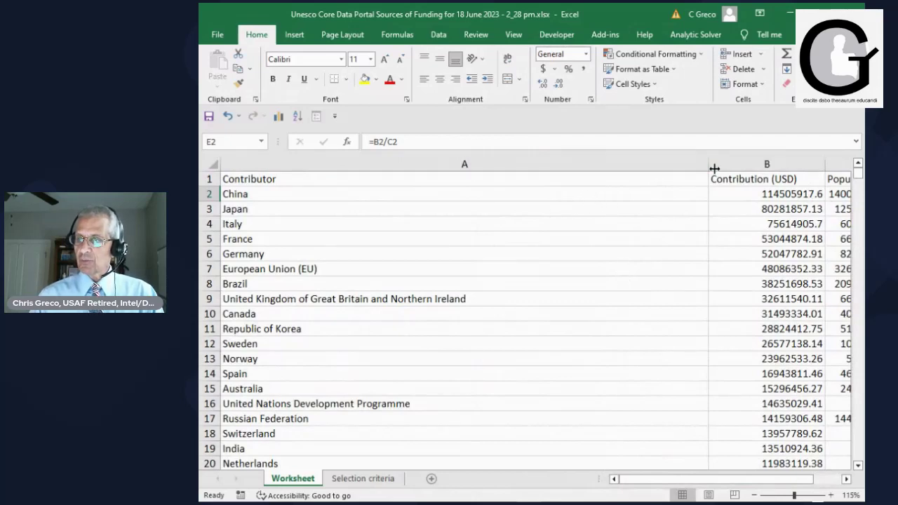
left_click_drag(709, 163, 424, 166)
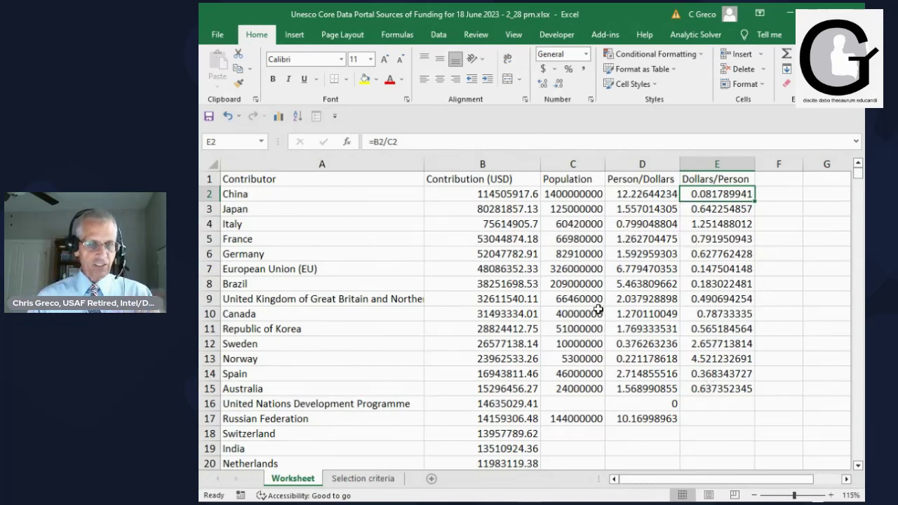
- Switch to the browser and search the web for "population by country" in a new tab
mouse_move(394, 496)
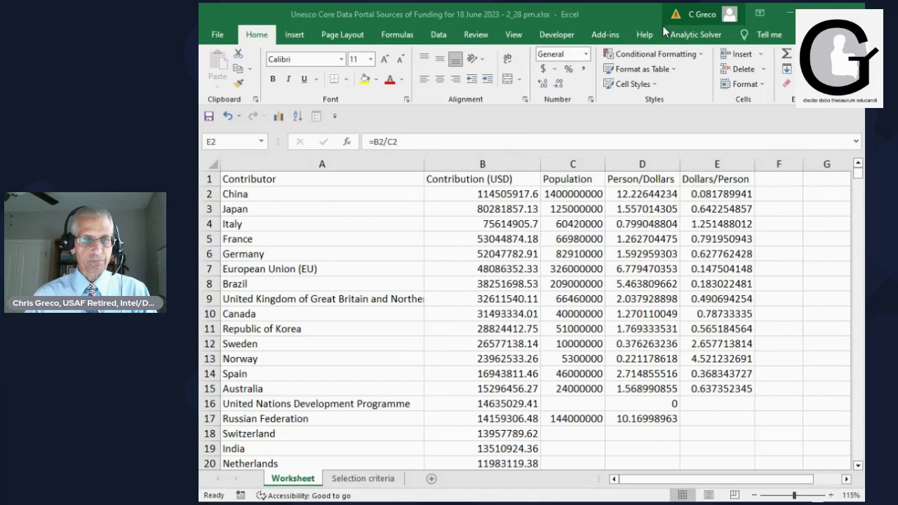
key("alt+Tab")
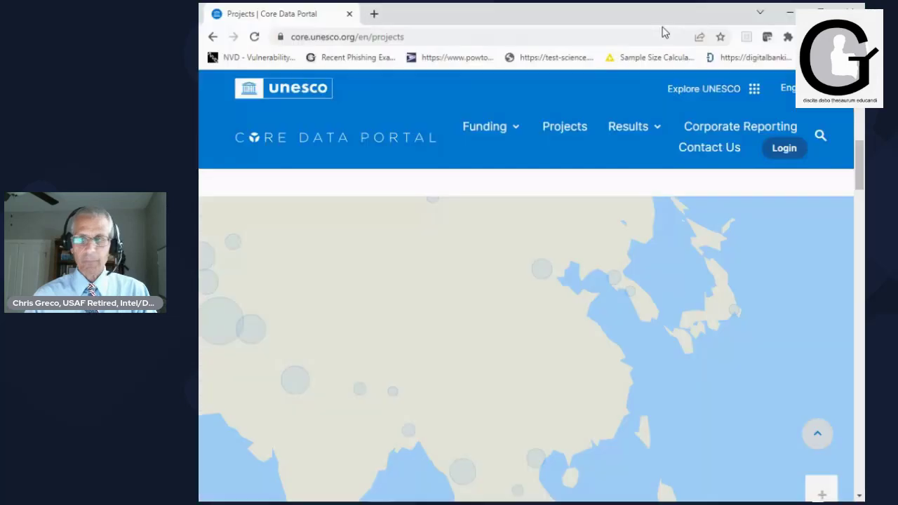
left_click(374, 13)
type("population ")
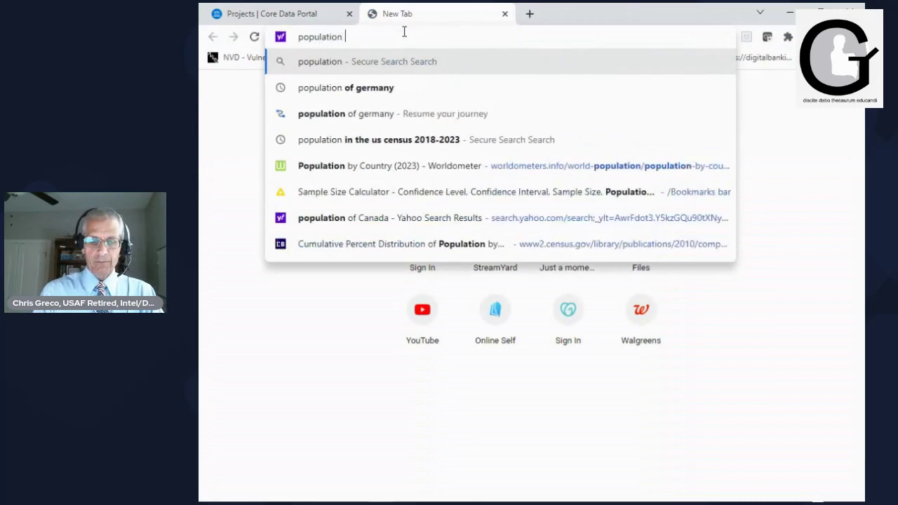
type("by country")
key("Return")
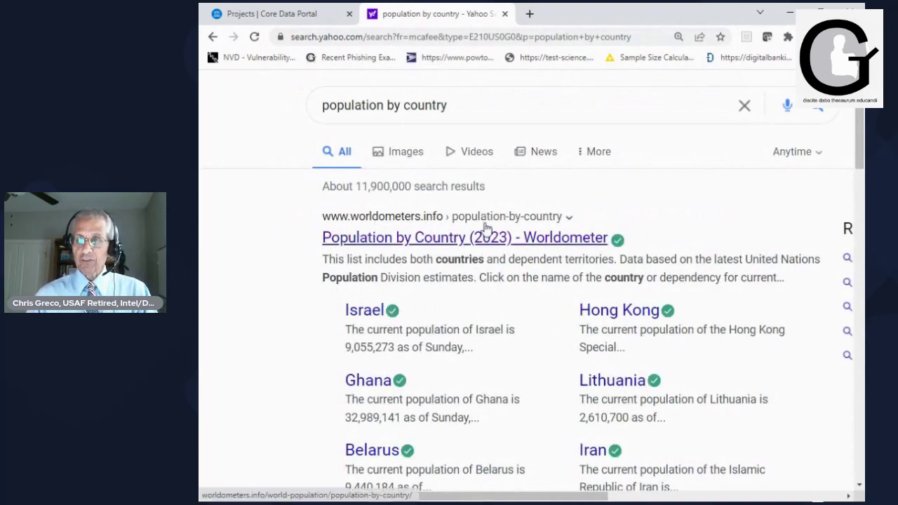
- Open the Worldometer Population by Country (2023) result and look over the top of its population table
left_click(455, 239)
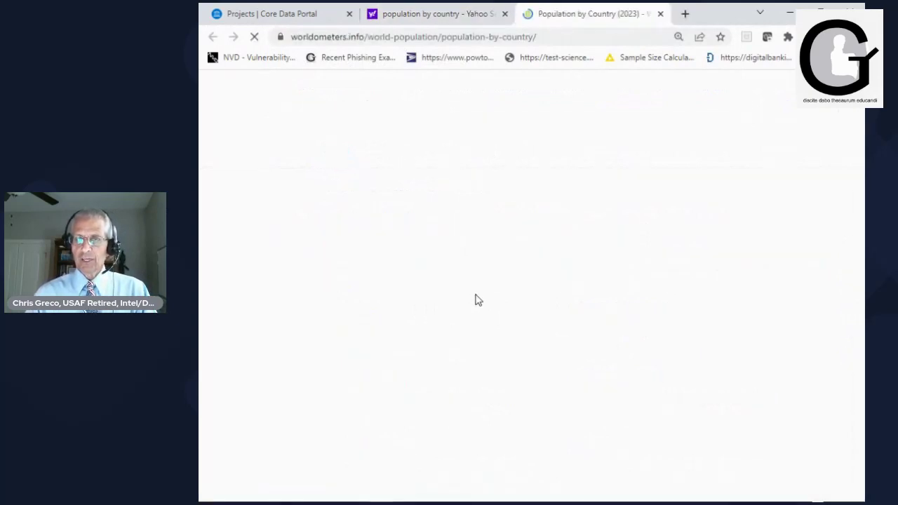
scroll(477, 300, "down", 2)
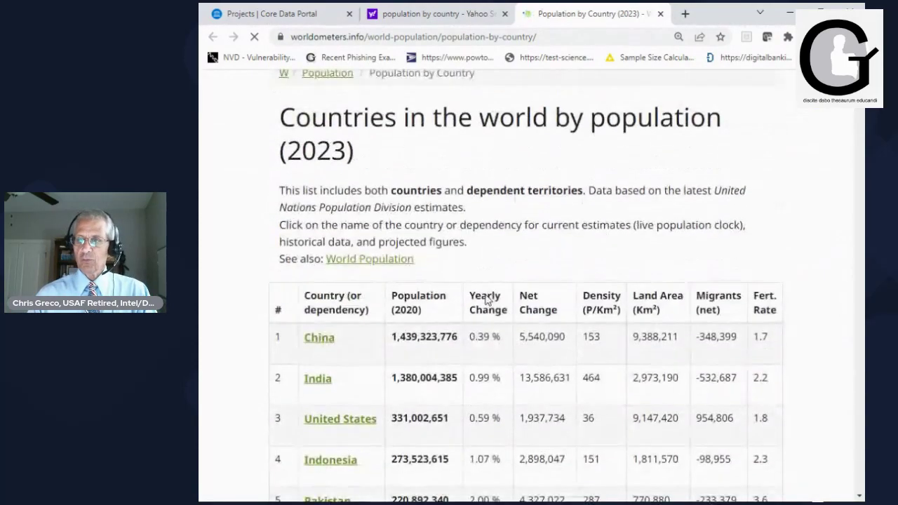
scroll(487, 300, "down", 2)
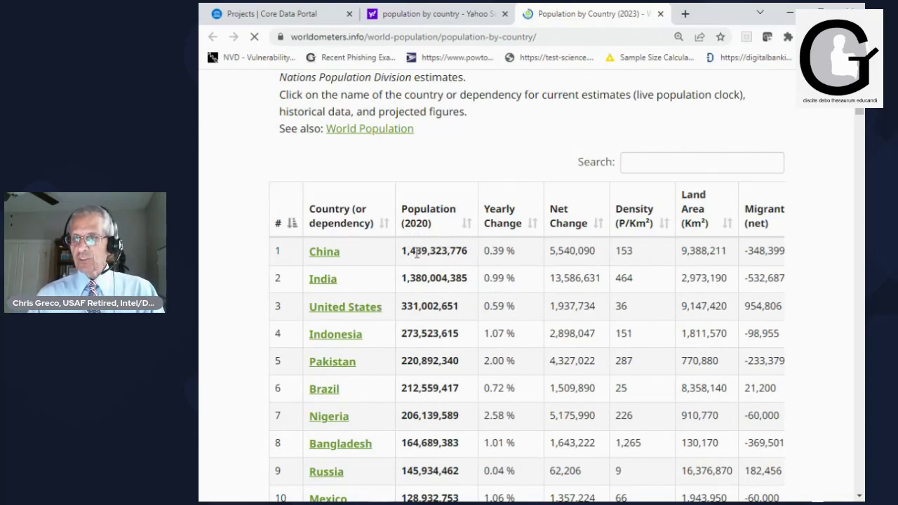
- Return to the UNESCO projects map and inspect the markers for China and northern India for their planned amounts
left_click(317, 14)
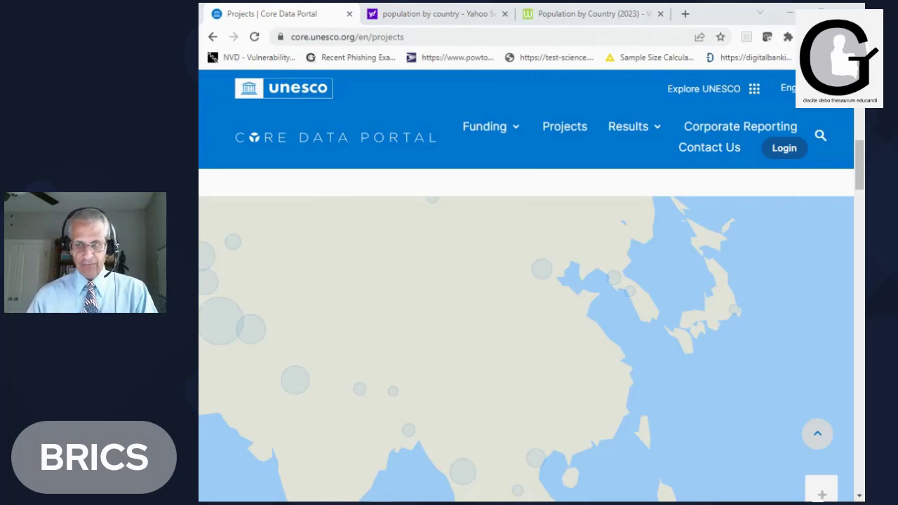
mouse_move(543, 275)
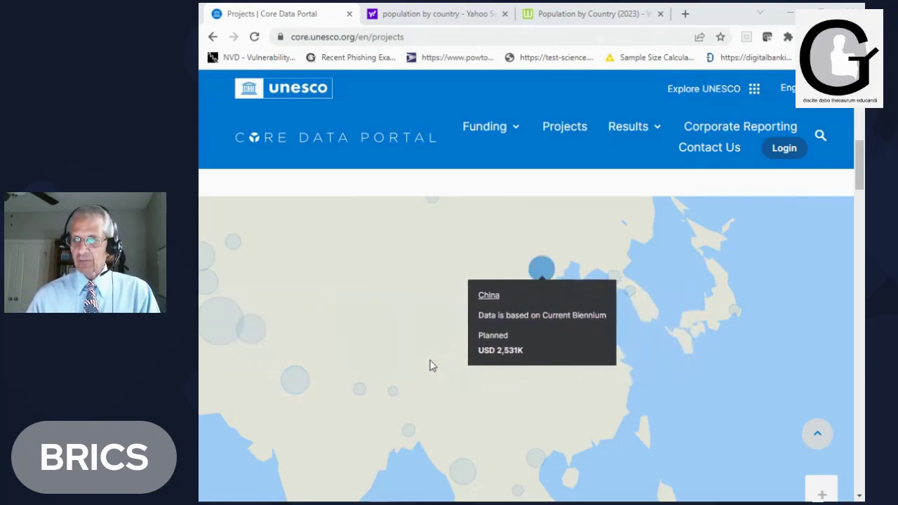
scroll(432, 365, "down", 2)
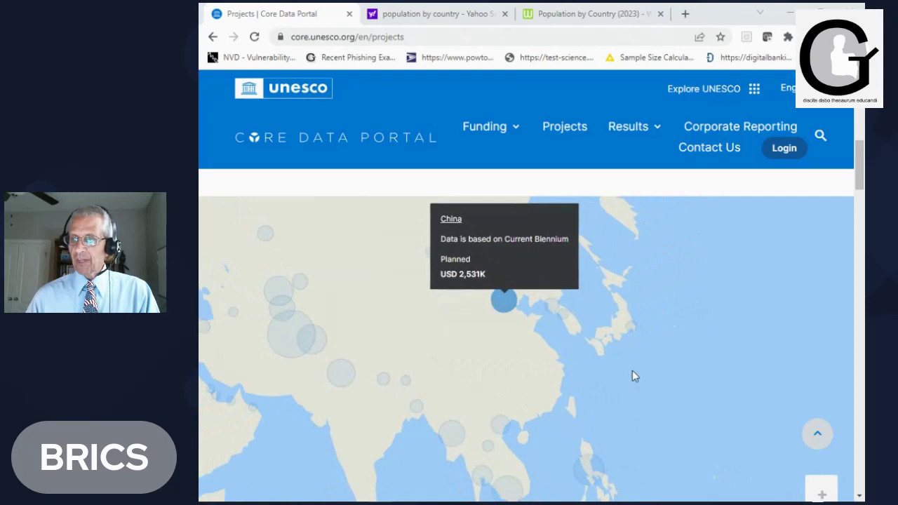
right_click(661, 379)
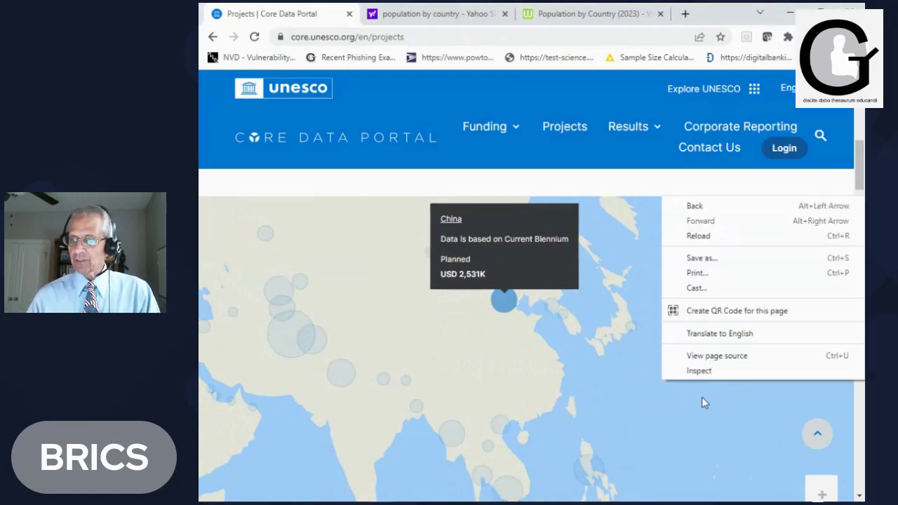
left_click(727, 418)
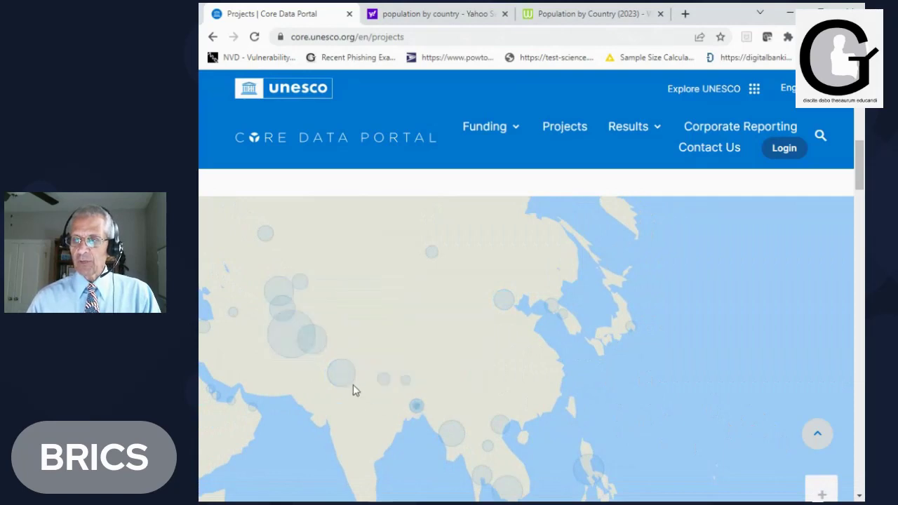
mouse_move(340, 378)
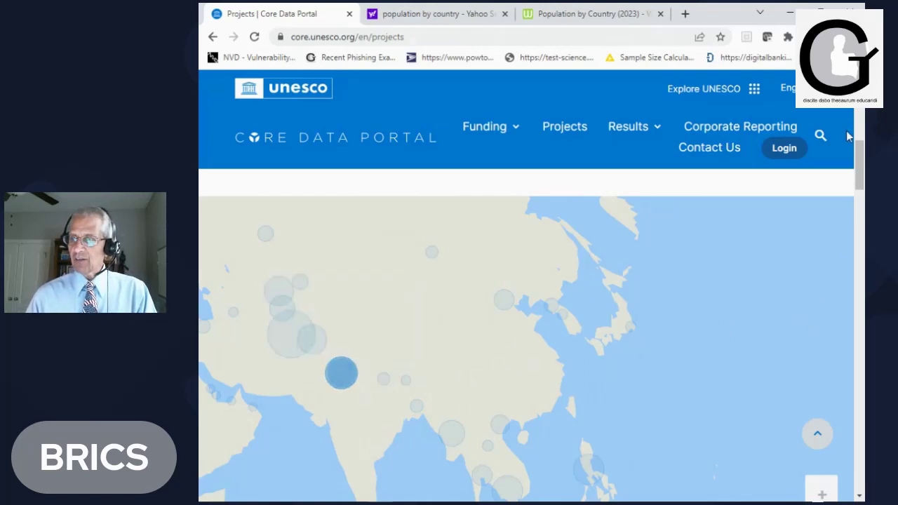
- Inspect the South Africa and Brazil markers on the full world map of projects
mouse_move(861, 162)
left_mouse_down()
mouse_move(860, 135)
mouse_move(863, 156)
left_mouse_up()
scroll(861, 156, "down", 1)
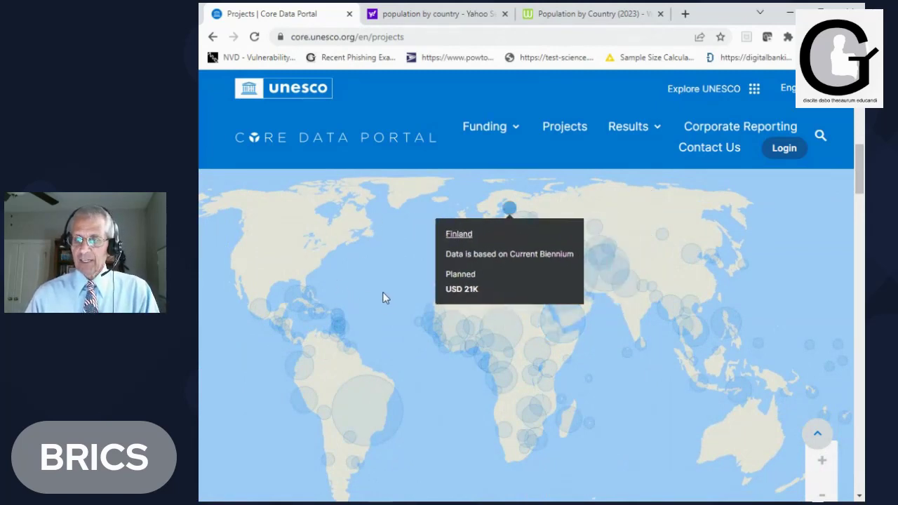
mouse_move(527, 439)
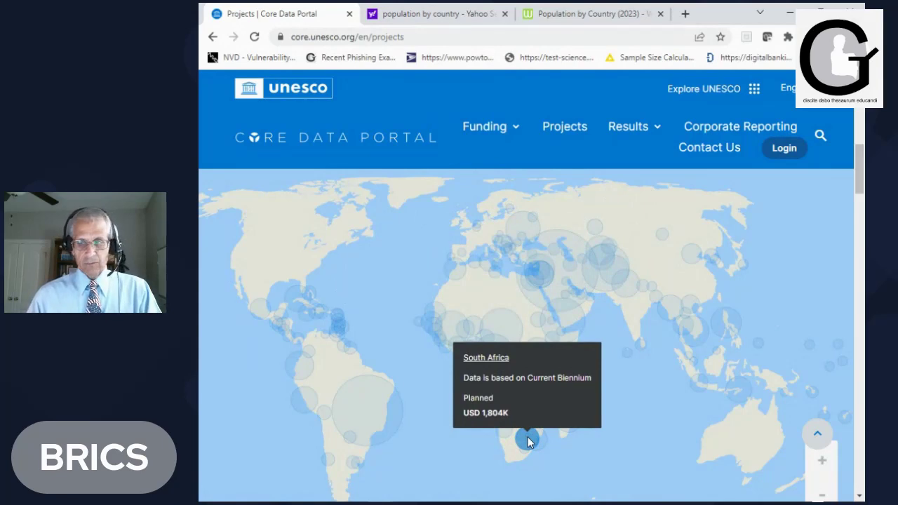
mouse_move(372, 416)
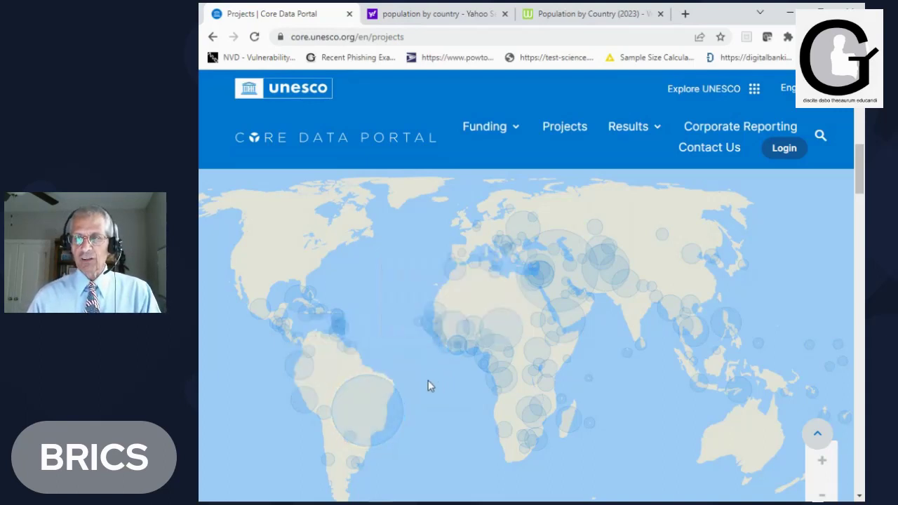
mouse_move(421, 277)
- Switch to the Sources of Funding workbook in Excel and sort the contributors from A to Z, expanding the selection to the adjacent columns
mouse_move(479, 495)
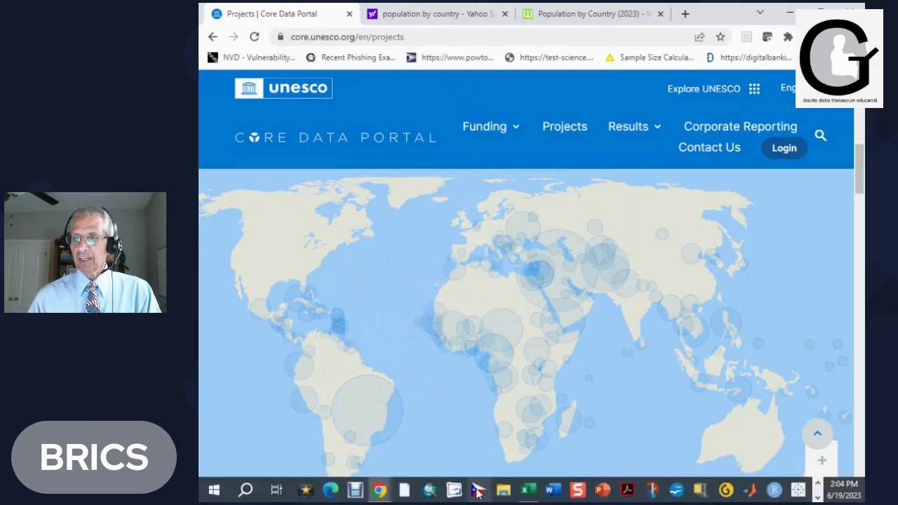
left_click(528, 490)
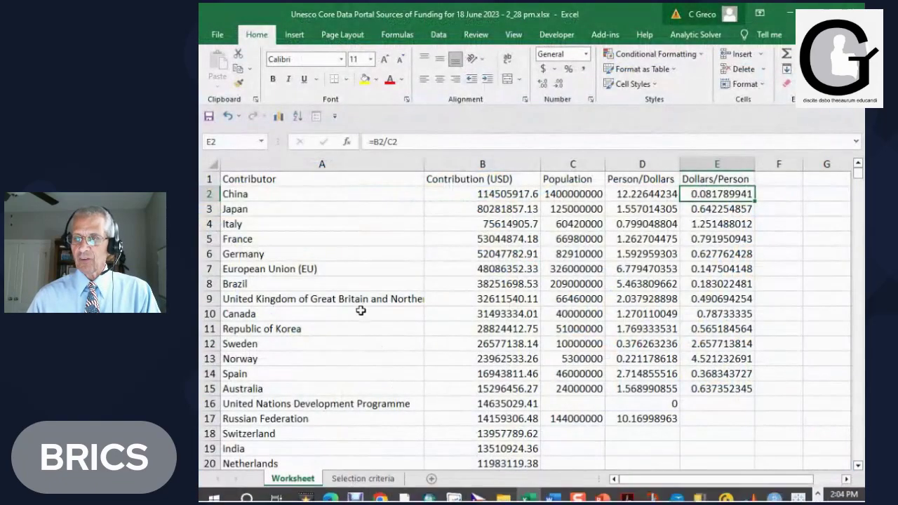
scroll(360, 379, "down", 5)
scroll(358, 373, "up", 5)
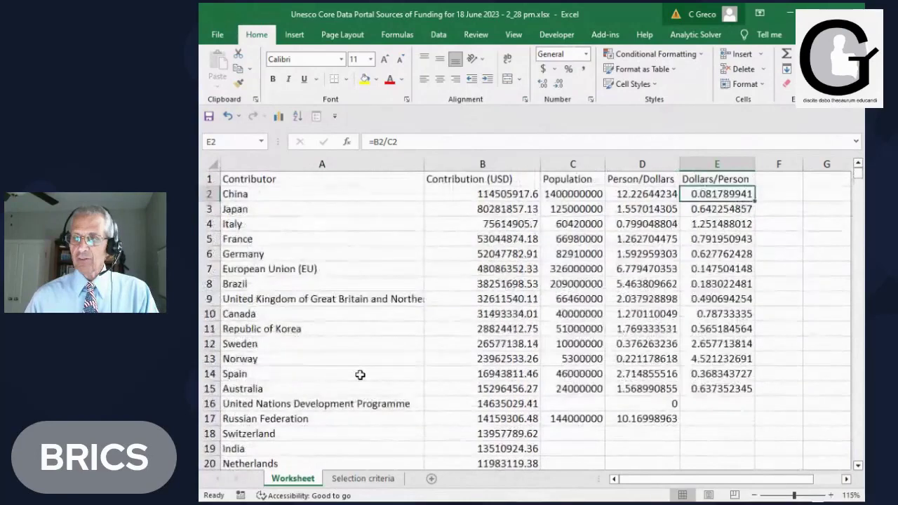
left_click(288, 197)
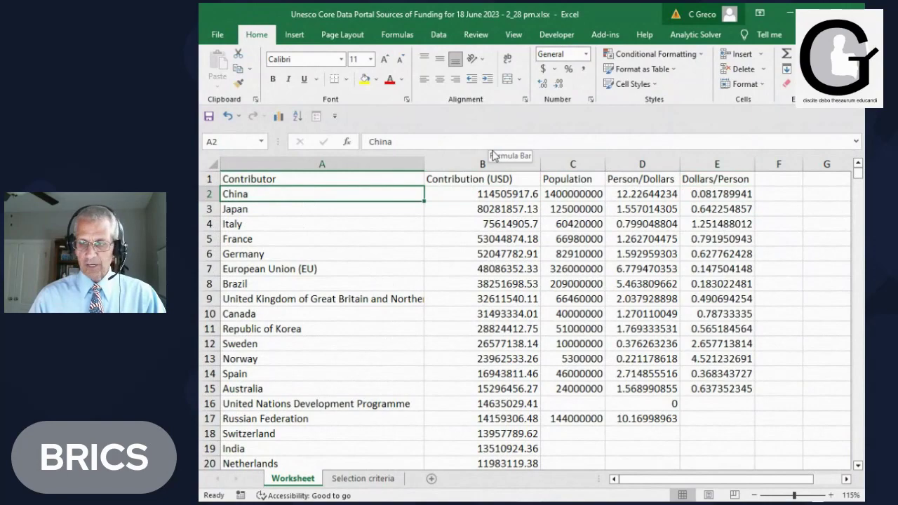
key("ctrl+shift+Down")
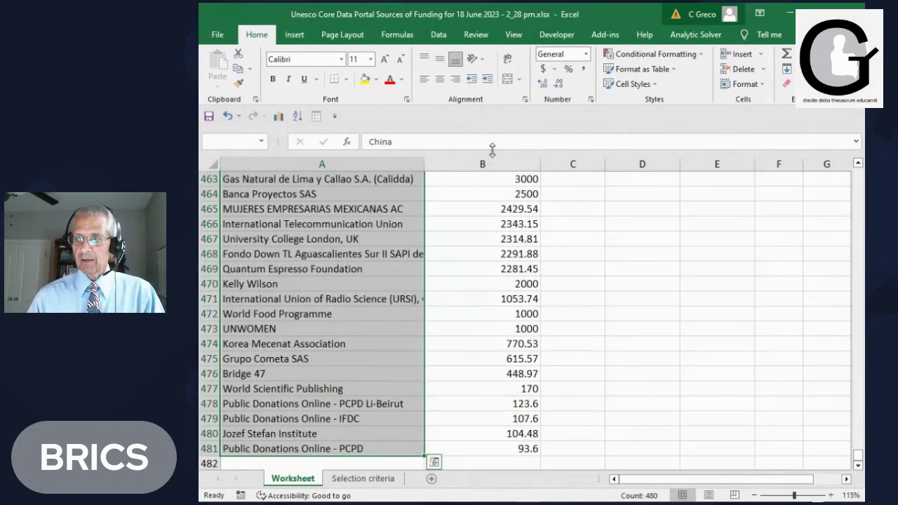
left_click(436, 35)
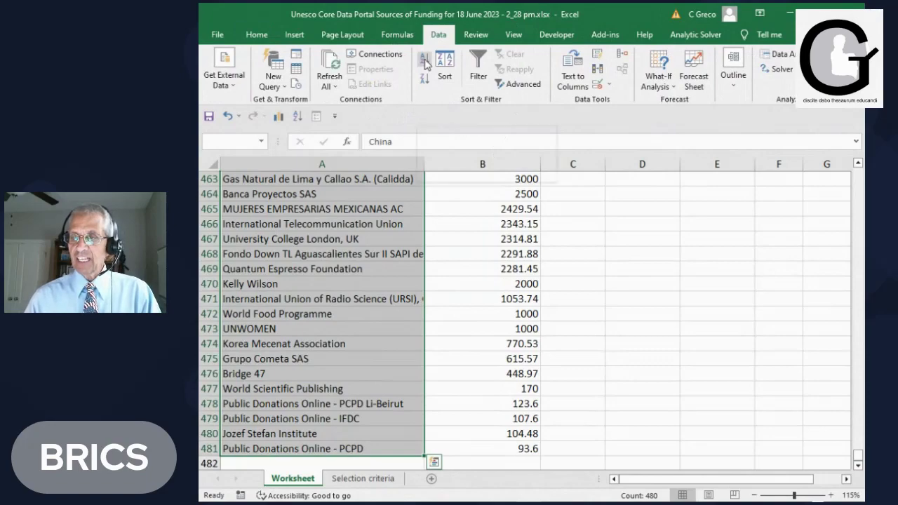
left_click(425, 62)
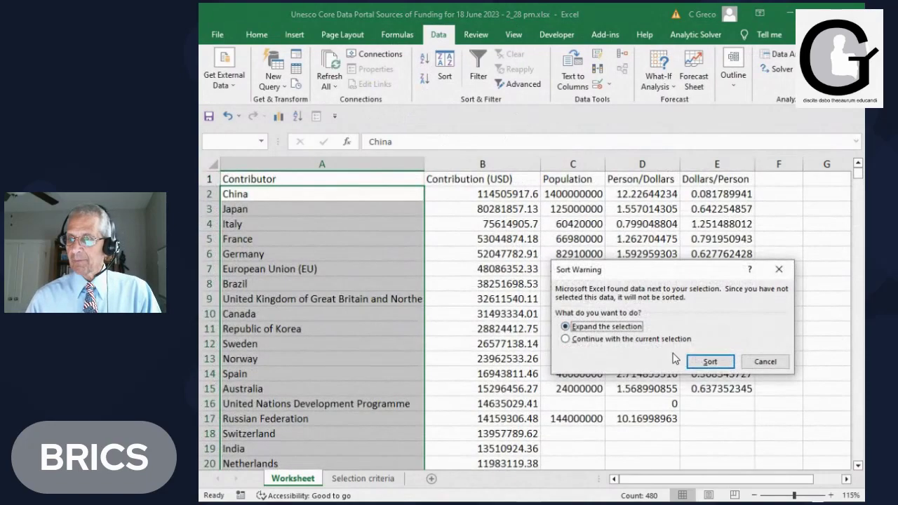
left_click(707, 361)
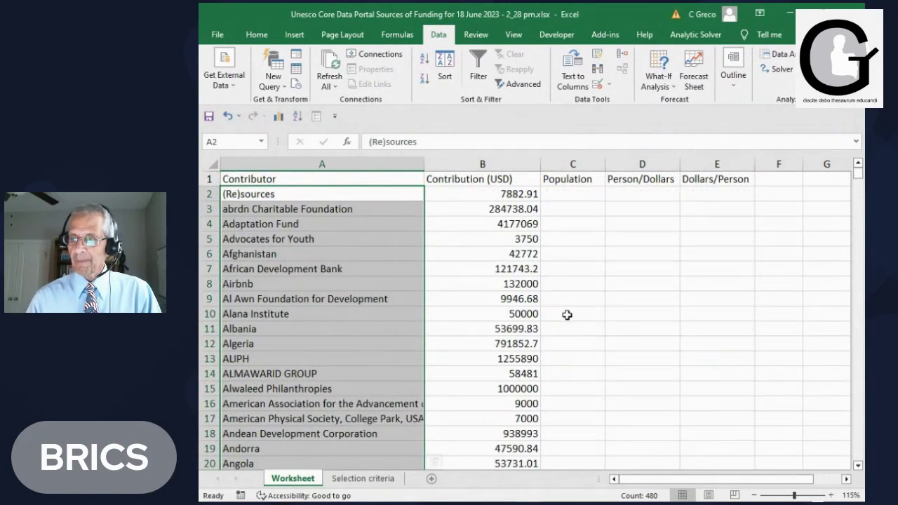
- Find Brazil in the alphabetical contributor list and select its contribution in cell B59
scroll(357, 296, "down", 6)
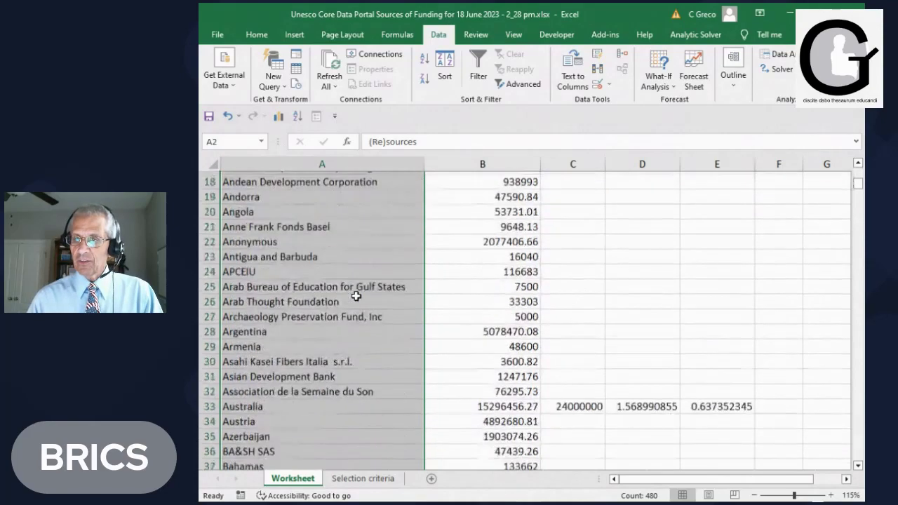
scroll(356, 296, "down", 8)
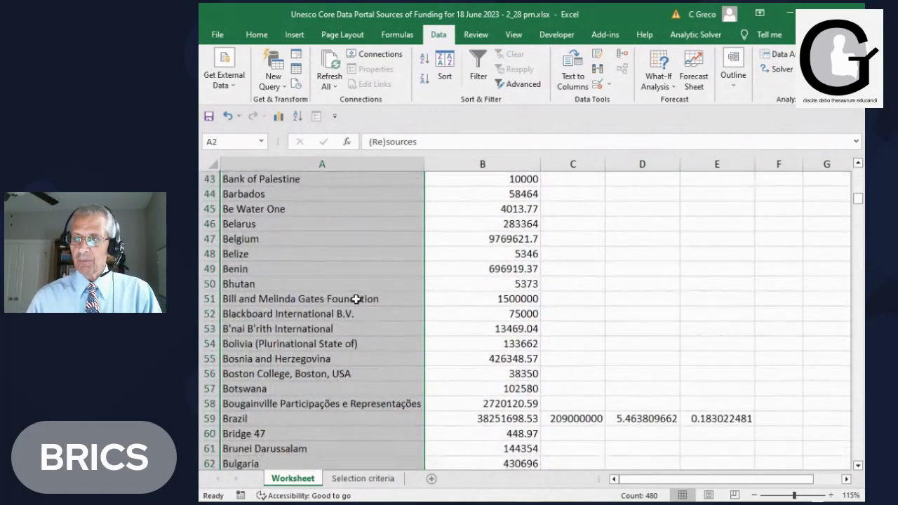
scroll(357, 299, "down", 3)
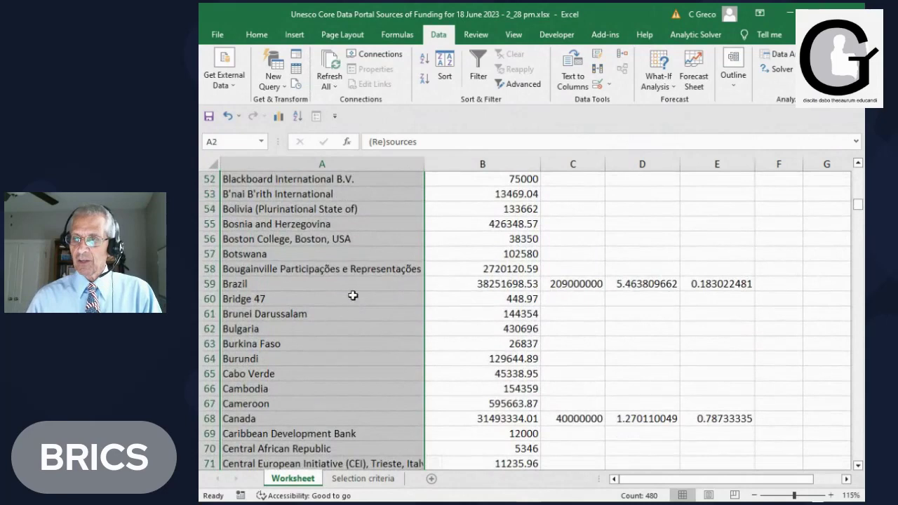
left_click(474, 281)
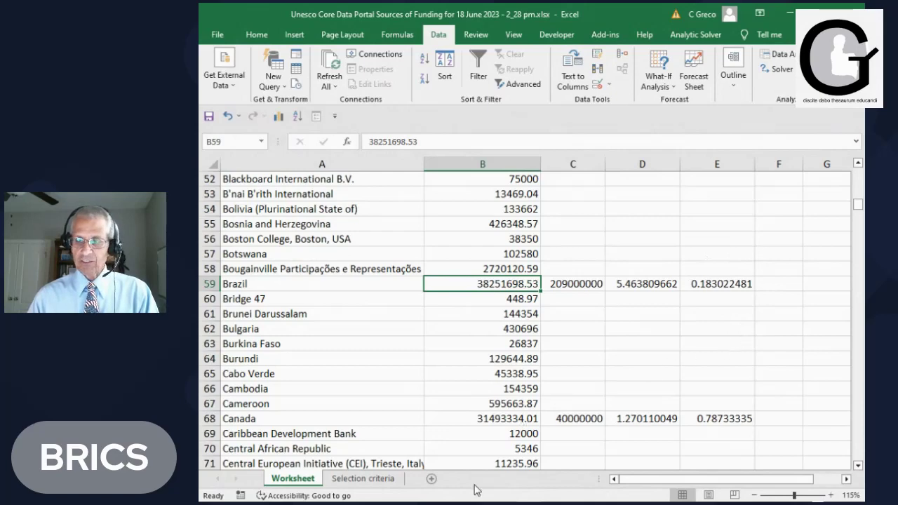
- Switch to the UNESCO projects map in Chrome and inspect the Brazil marker for its planned amount
mouse_move(441, 496)
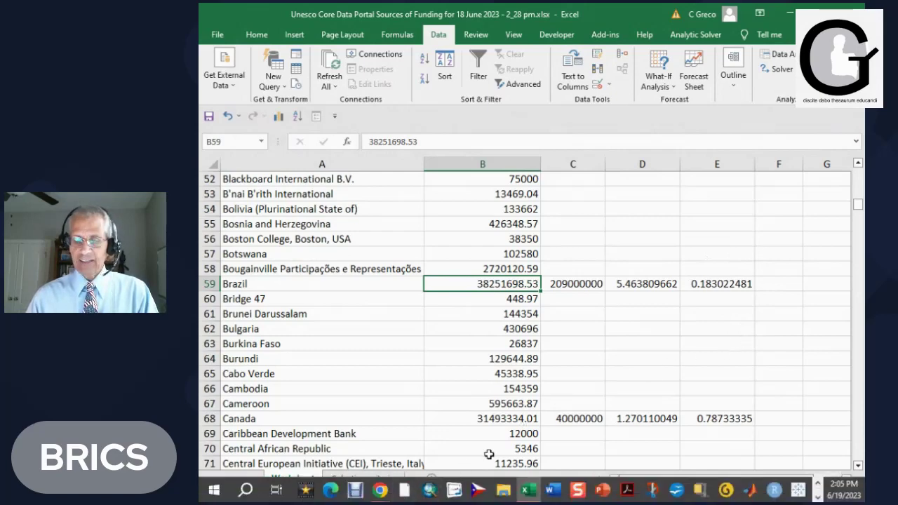
key("alt+Tab")
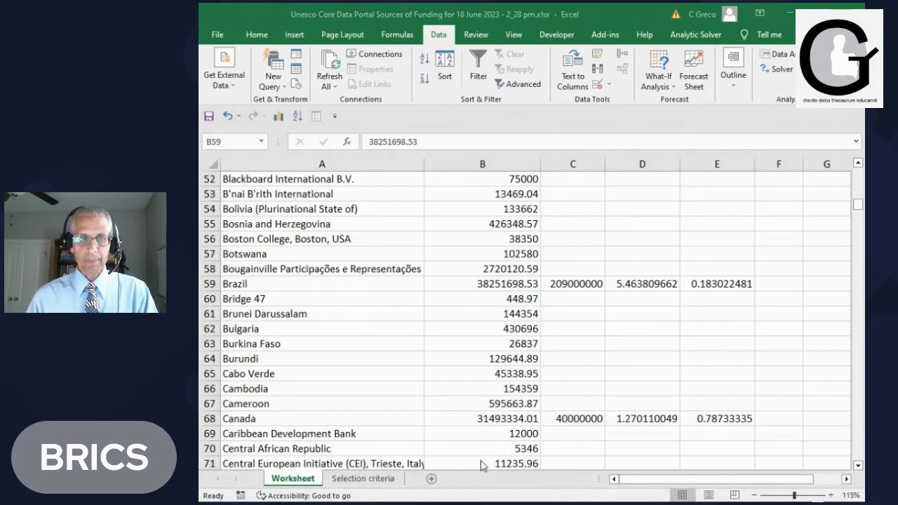
key("alt+Tab")
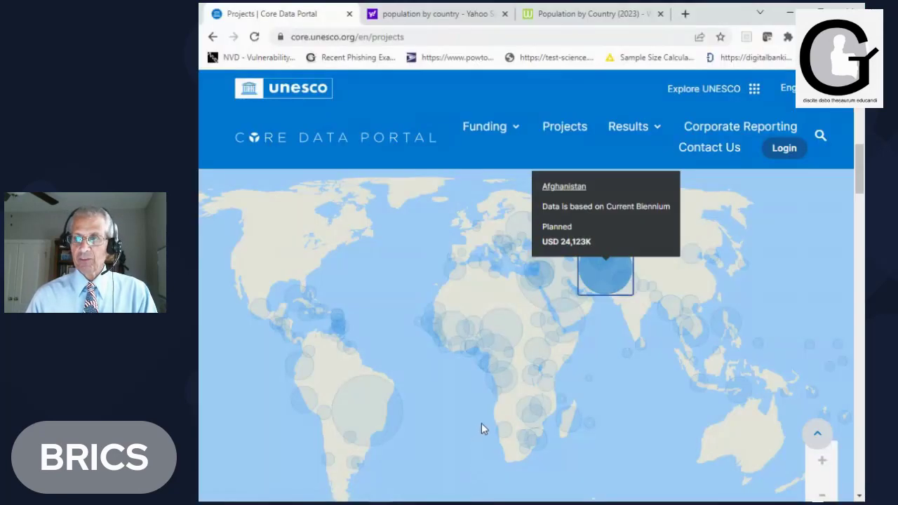
mouse_move(376, 417)
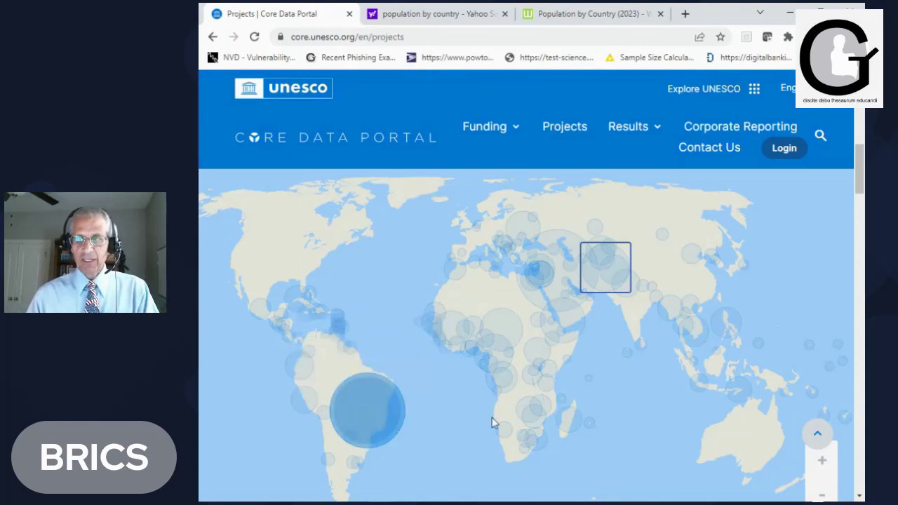
- Return to the Sources of Funding workbook in Excel and review the contributors around Brazil and back towards the start of the alphabetical list
mouse_move(493, 499)
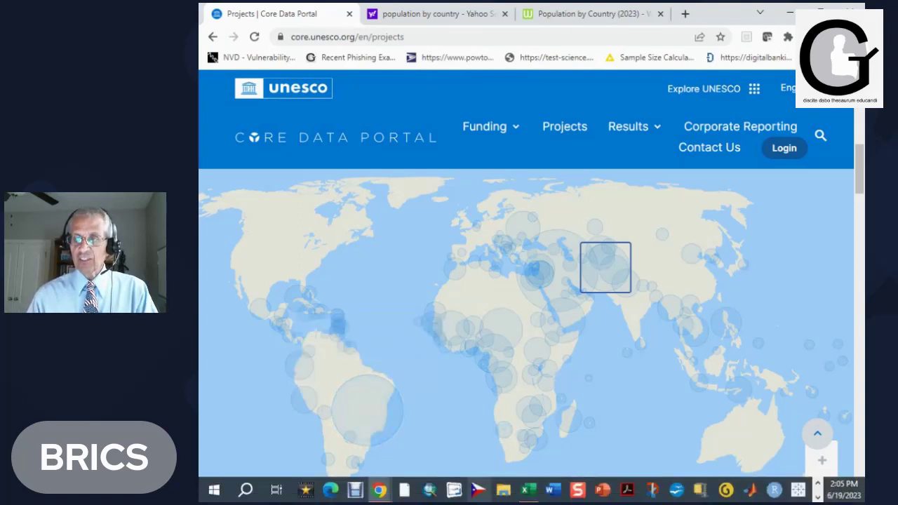
left_click(529, 491)
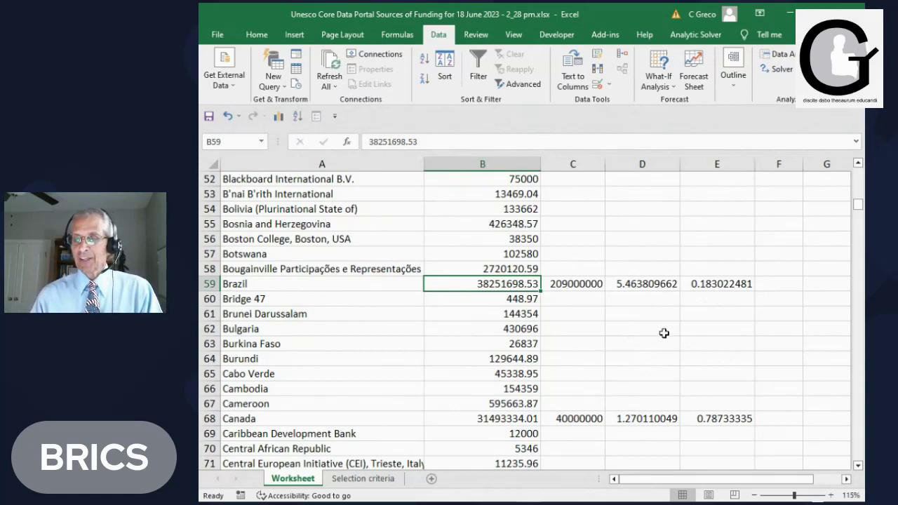
scroll(670, 353, "up", 2)
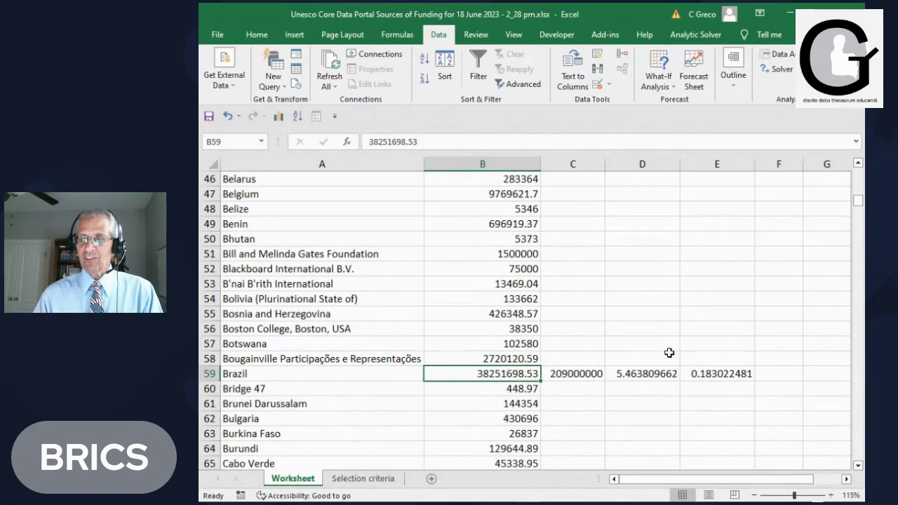
scroll(668, 358, "down", 2)
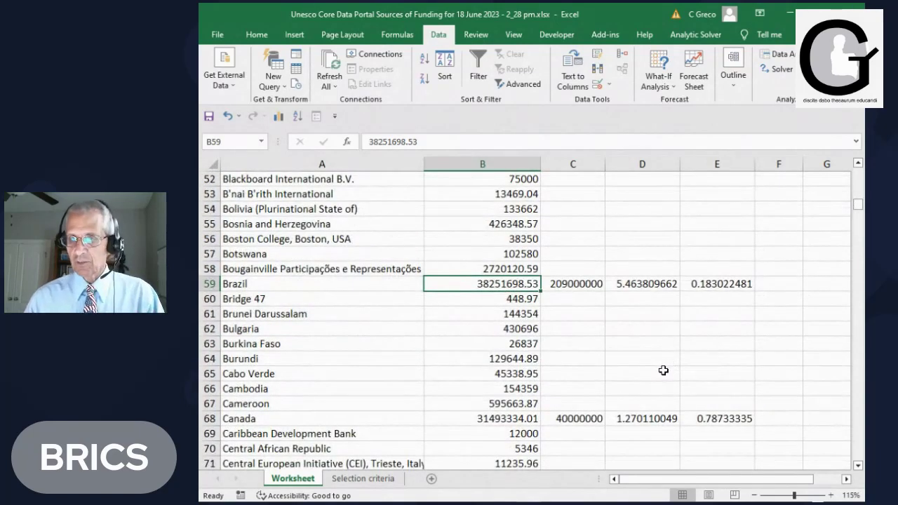
scroll(663, 371, "up", 5)
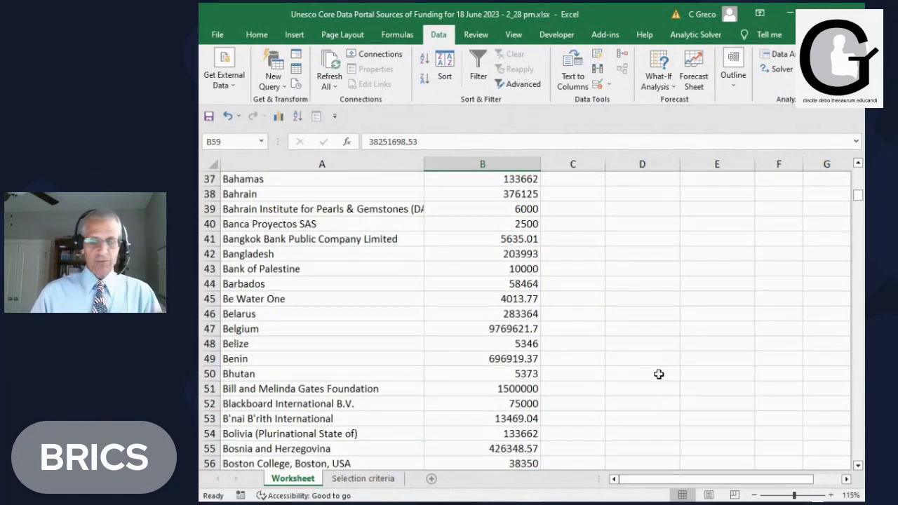
scroll(627, 362, "up", 4)
scroll(627, 362, "up", 4)
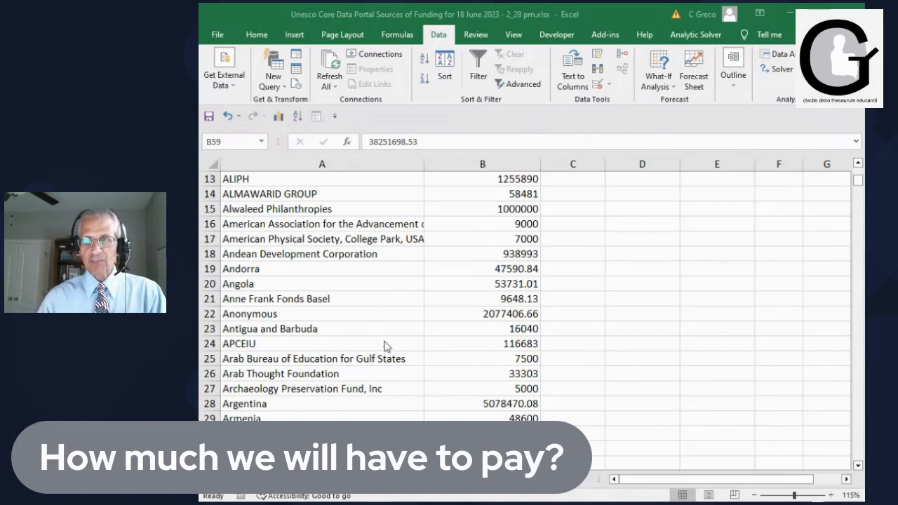
scroll(395, 360, "up", 4)
scroll(395, 360, "down", 7)
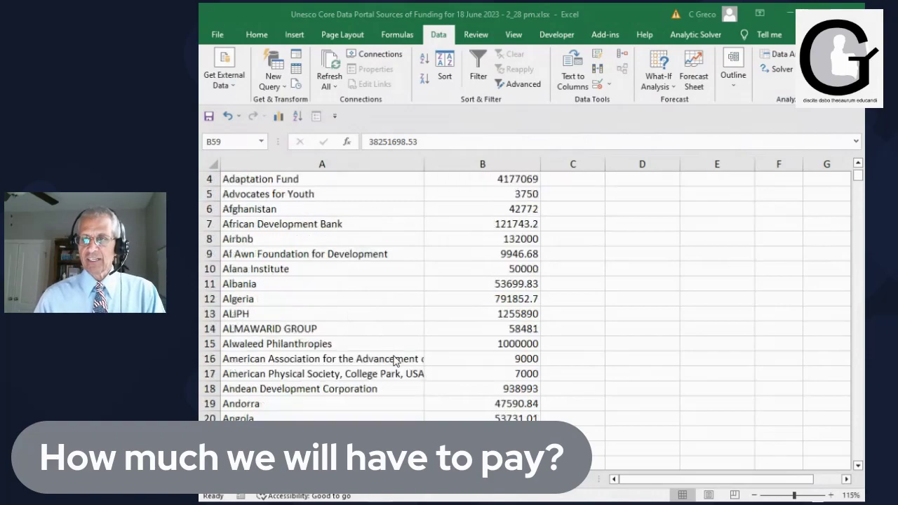
scroll(395, 360, "up", 5)
scroll(392, 361, "up", 2)
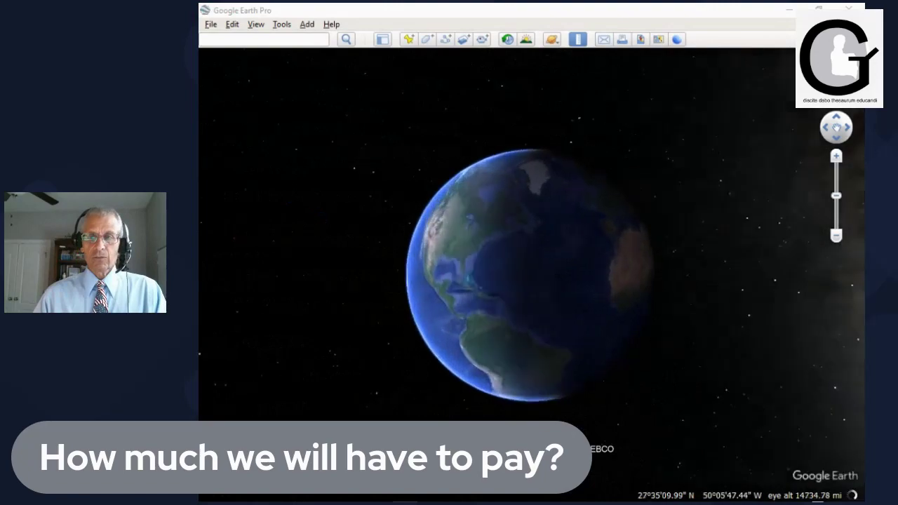
- Open the Ruler in Google Earth Pro and turn the globe from North America to Africa
key("ctrl+alt+r")
left_click_drag(321, 147, 362, 61)
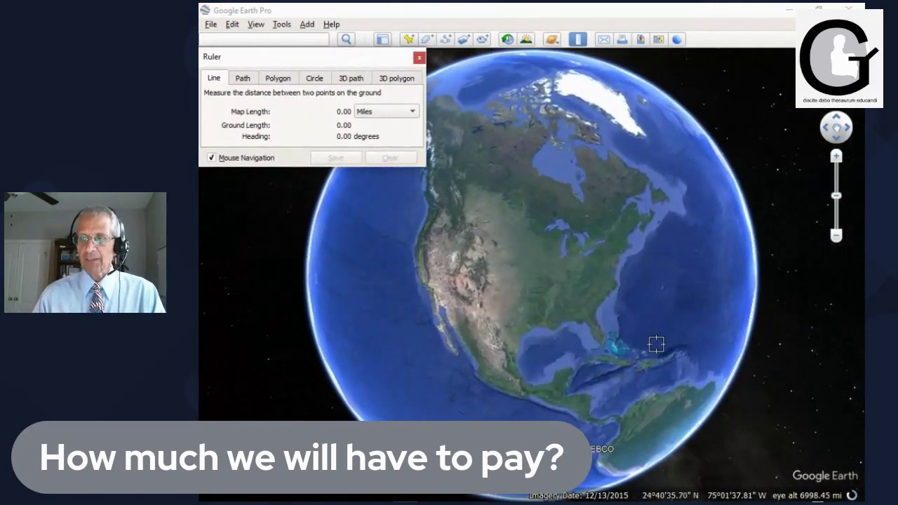
left_click_drag(655, 344, 437, 262)
left_click_drag(656, 342, 483, 276)
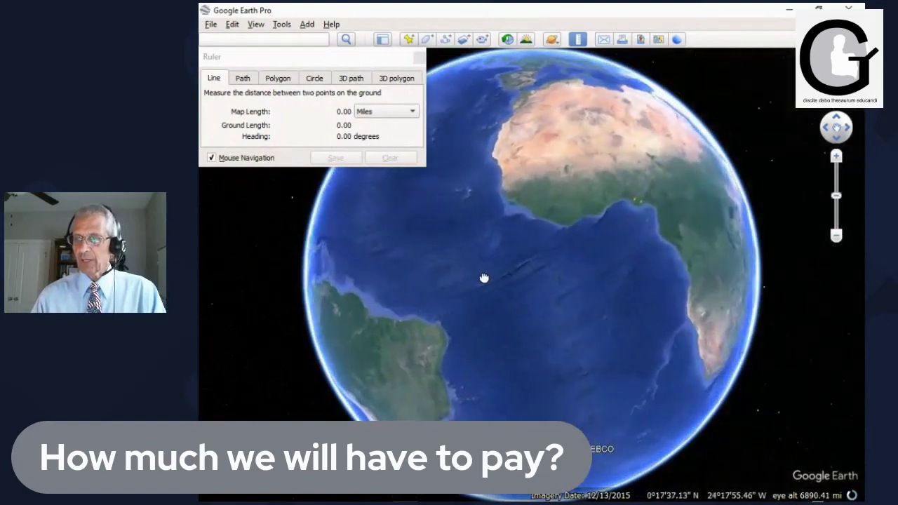
left_click_drag(549, 359, 432, 385)
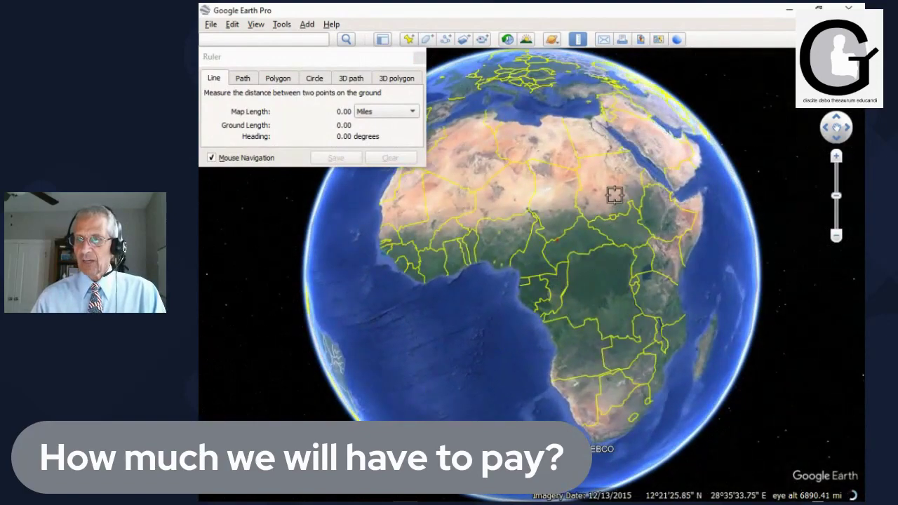
left_click_drag(578, 273, 561, 304)
- Examine Mali up close on the globe, along with its West African neighbours from Senegal and Guinea to Burkina Faso
scroll(562, 303, "up", 5)
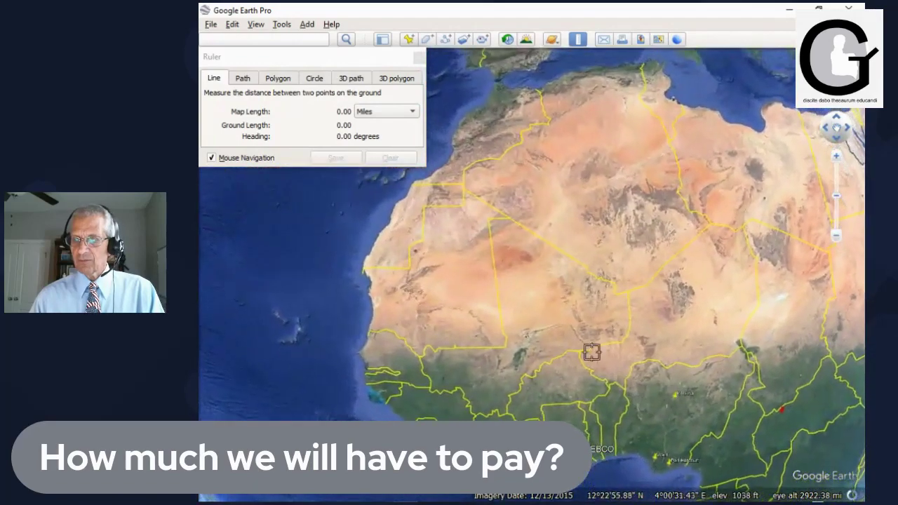
scroll(571, 321, "up", 3)
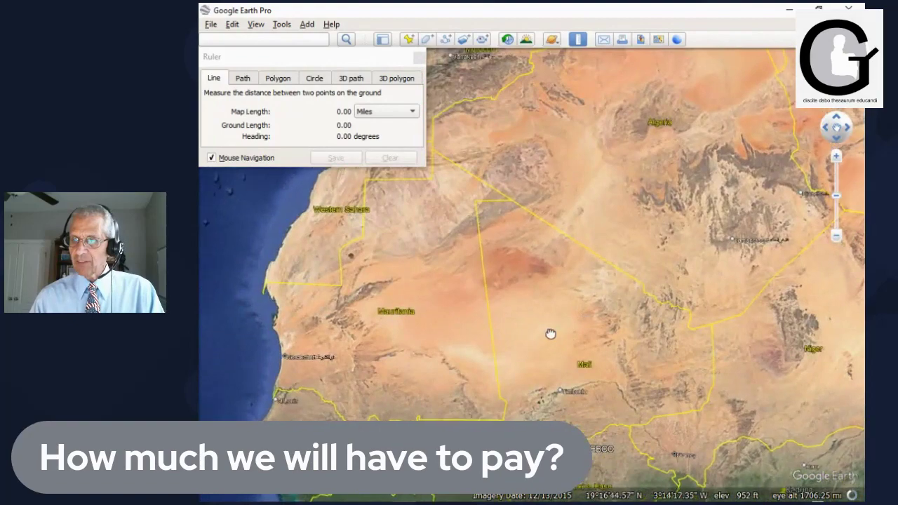
scroll(581, 341, "up", 2)
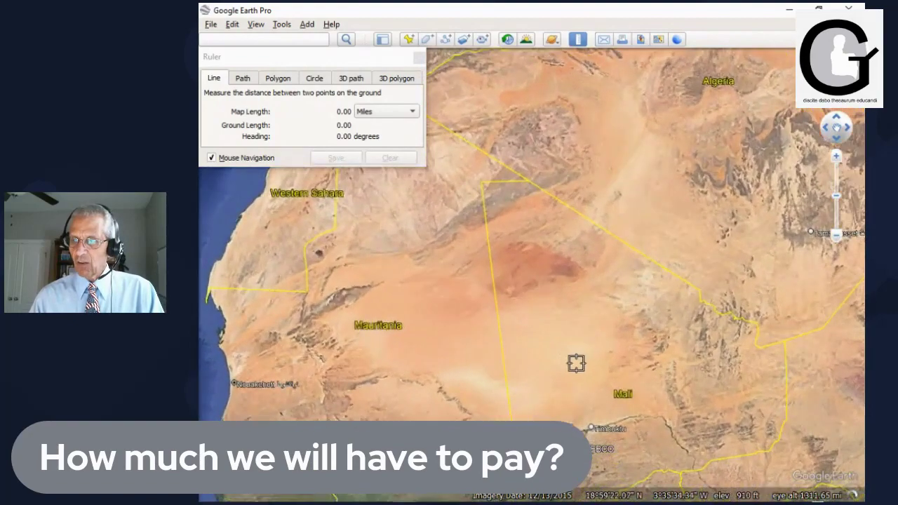
left_click_drag(540, 356, 489, 285)
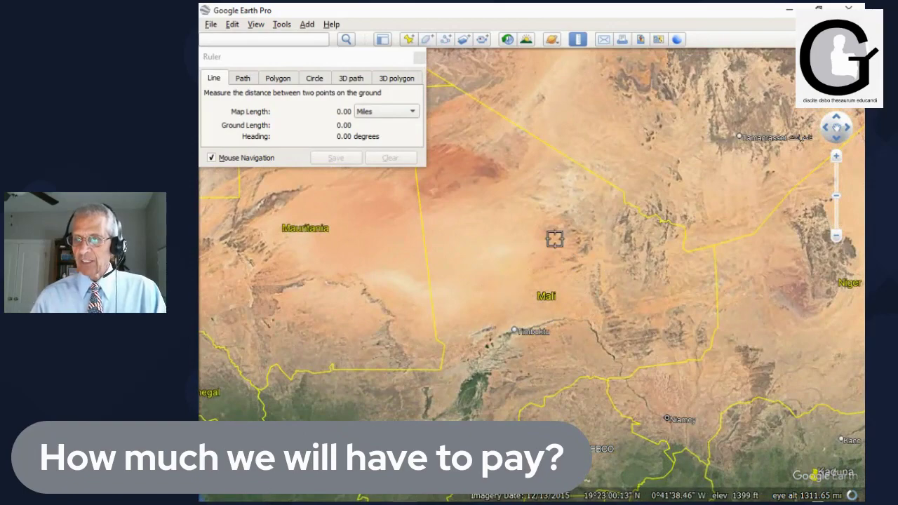
left_click_drag(449, 395, 550, 205)
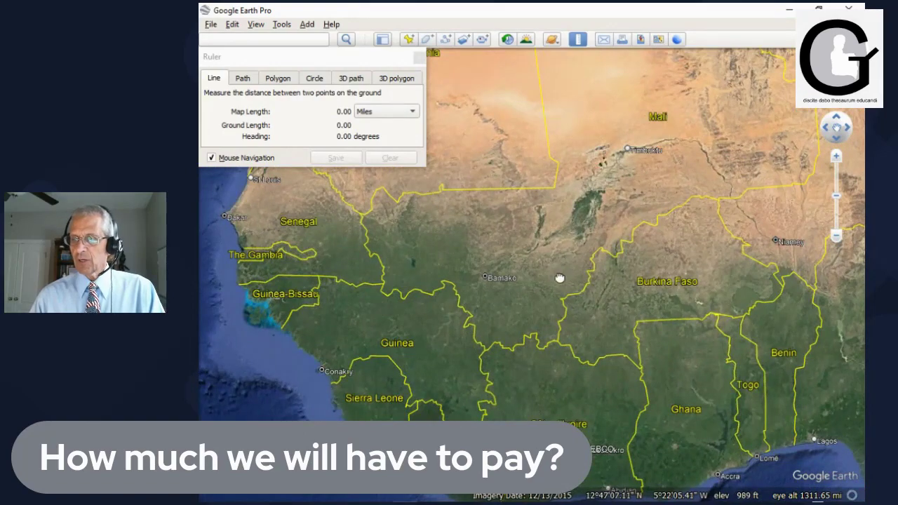
left_click_drag(560, 272, 563, 405)
left_click_drag(646, 313, 547, 351)
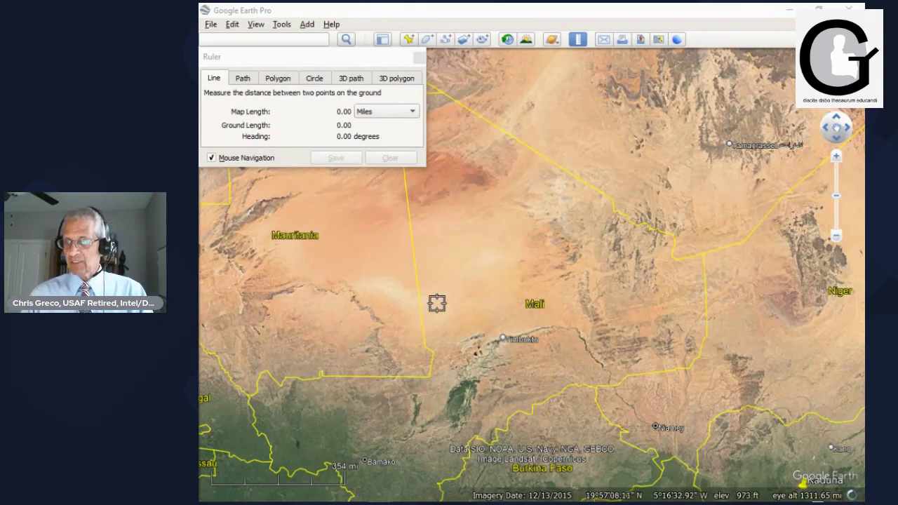
- Survey the Sahara region across Niger and Algeria on the globe, and return to Mali
left_click_drag(777, 310, 581, 317)
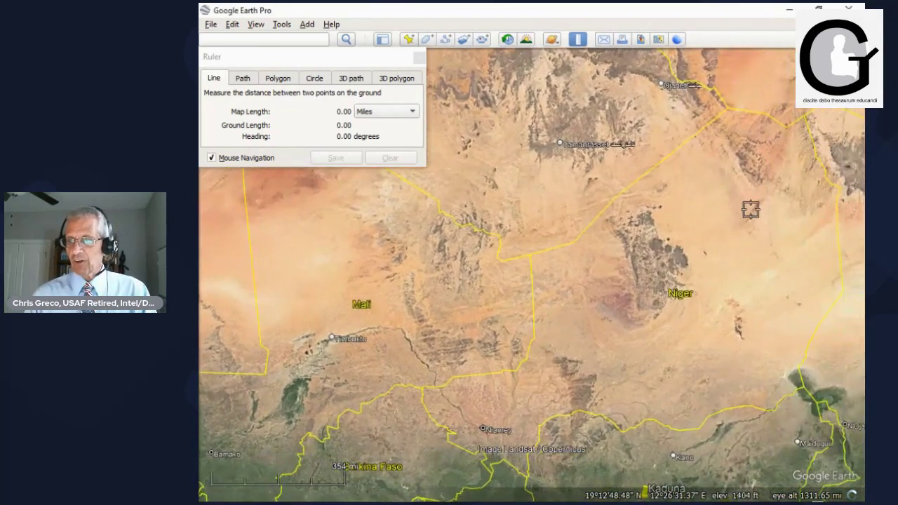
left_click_drag(493, 202, 619, 393)
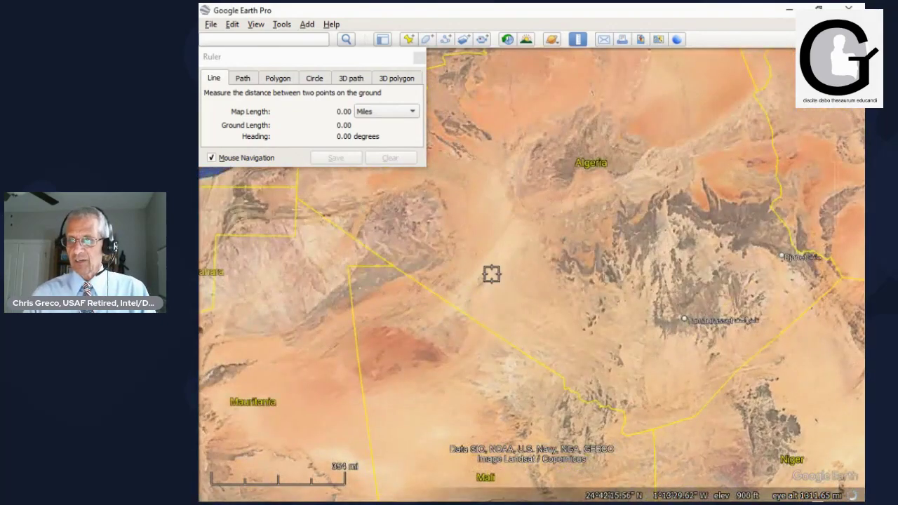
left_click_drag(457, 367, 445, 381)
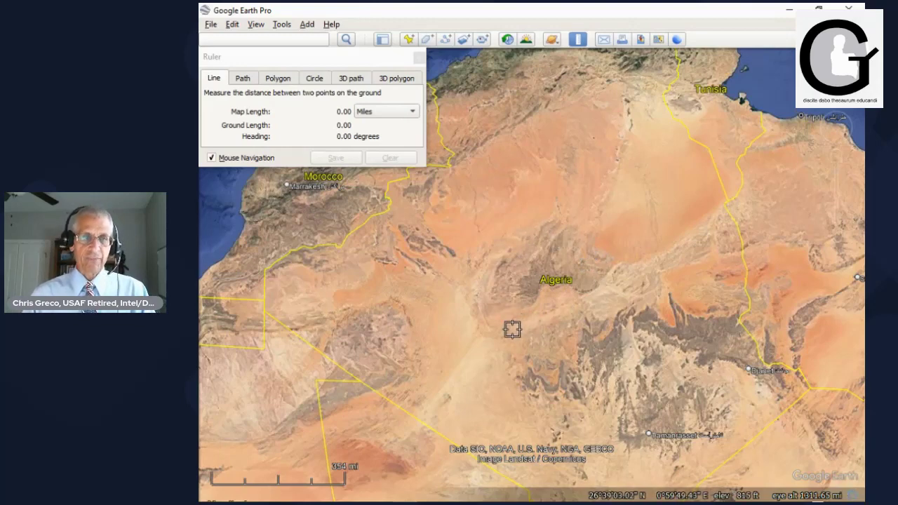
left_click_drag(470, 345, 512, 159)
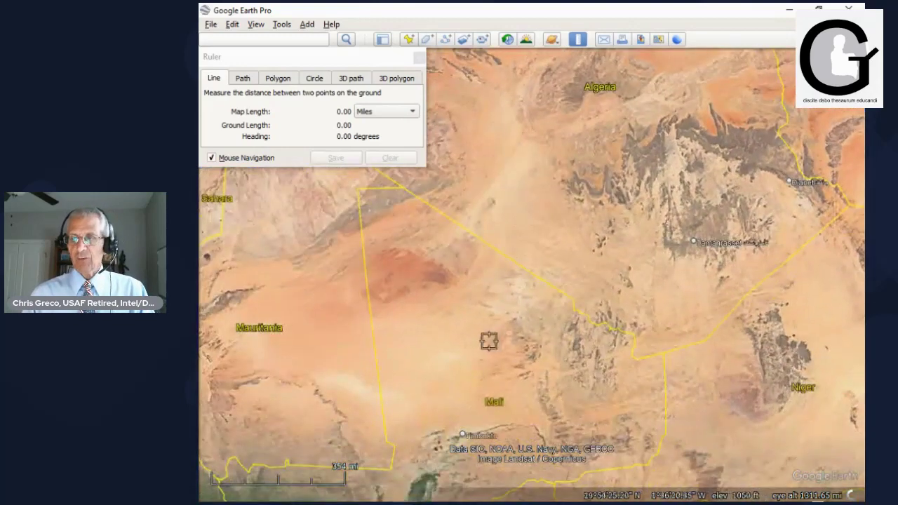
left_click_drag(487, 341, 503, 218)
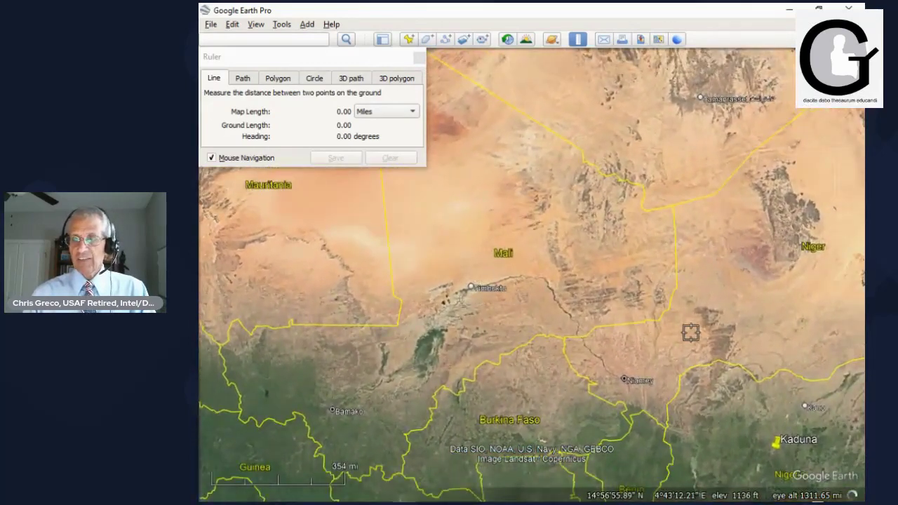
- Examine Central and East Africa around Uganda, Rwanda and the Democratic Republic of the Congo, and return to a wide view of North Africa
left_click_drag(714, 343, 513, 166)
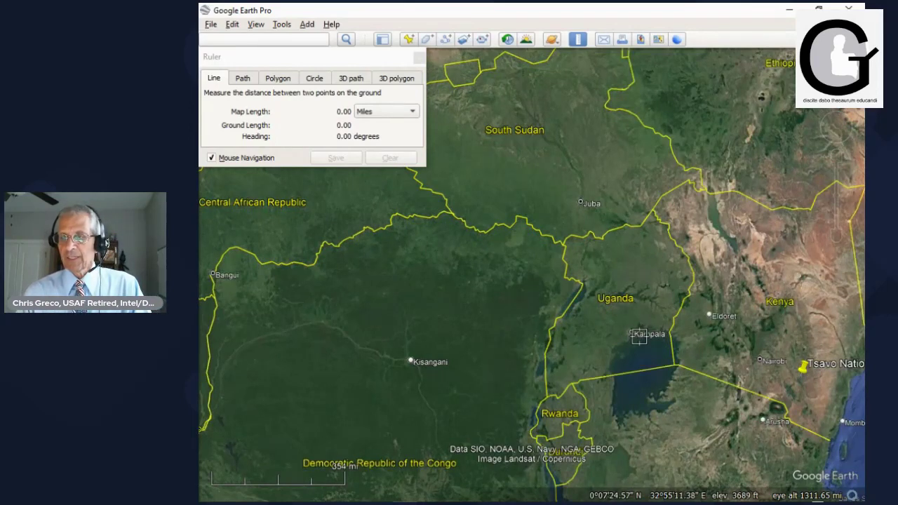
left_click_drag(638, 337, 626, 249)
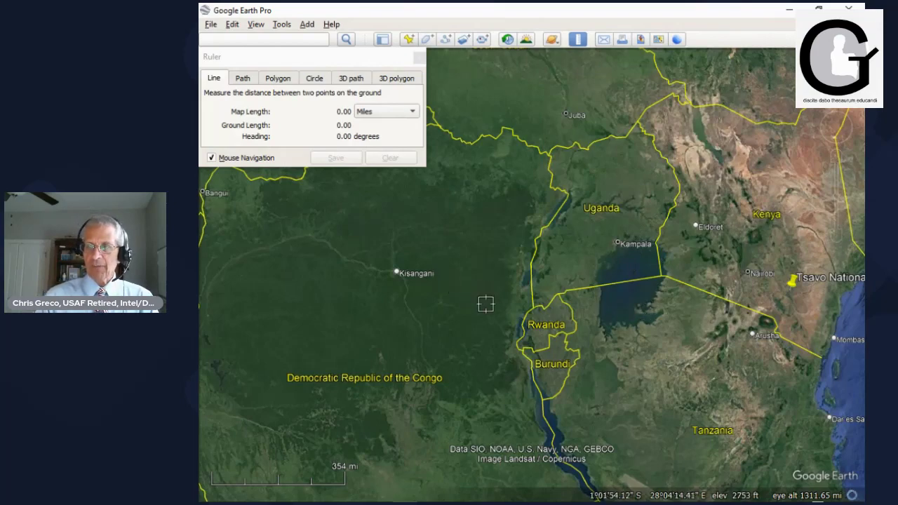
scroll(485, 303, "down", 1)
scroll(485, 303, "down", 3)
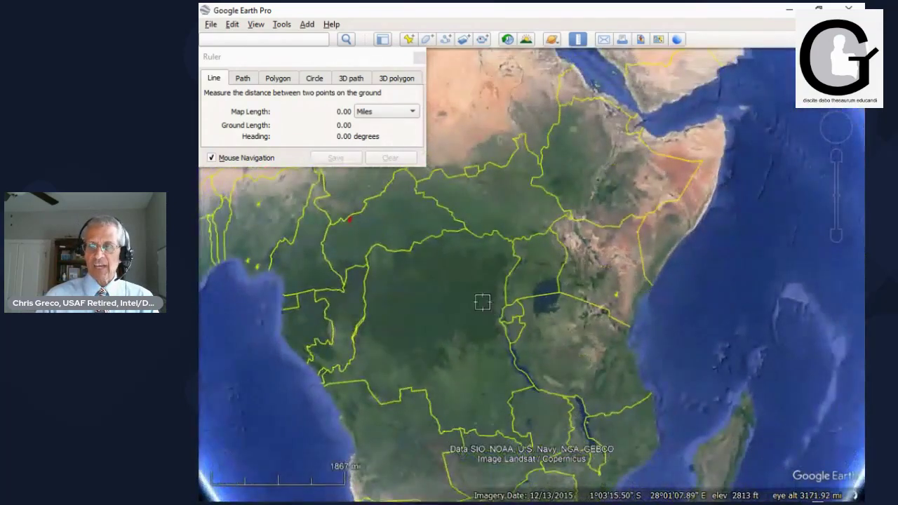
left_click_drag(469, 279, 687, 415)
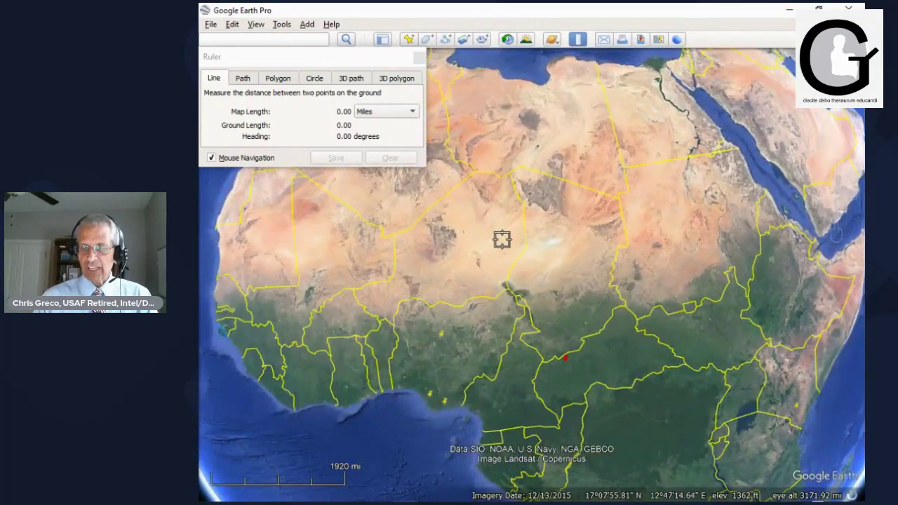
left_click_drag(501, 238, 627, 349)
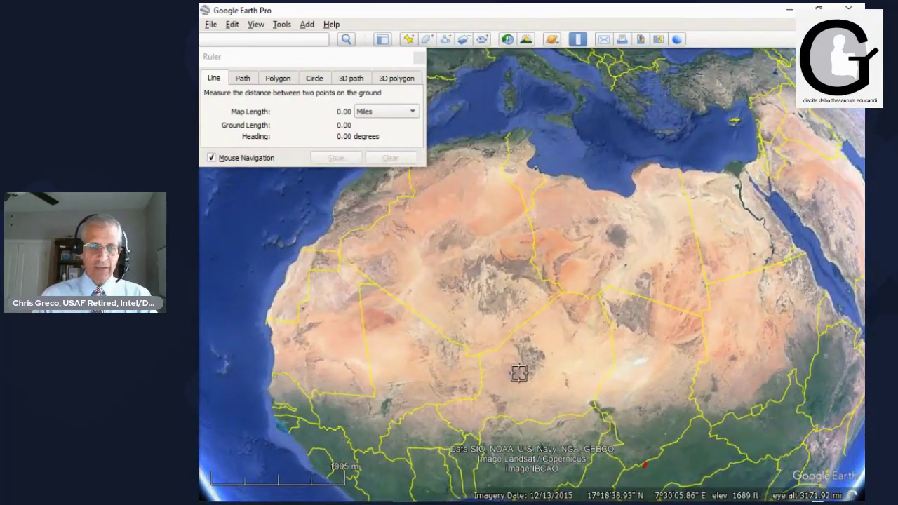